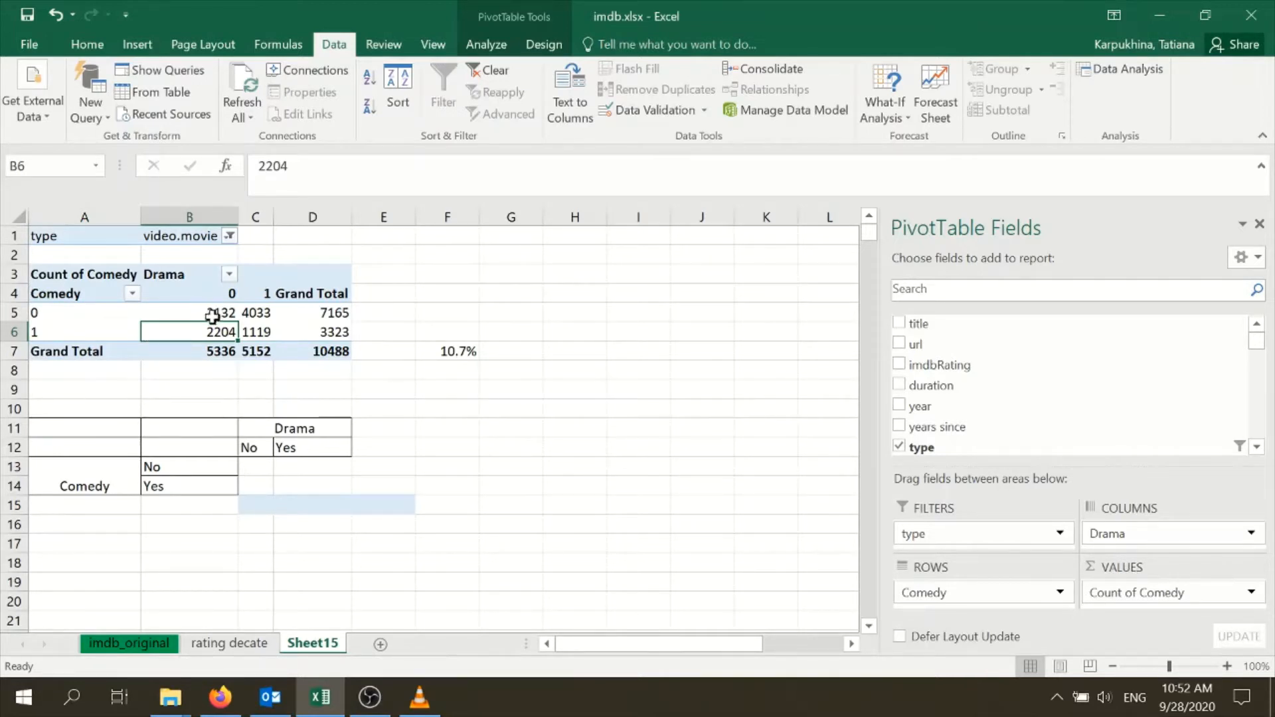
Copy the PivotTable counts with their totals, B5:D7, into the contingency table starting at C13
drag(214, 312, 347, 349)
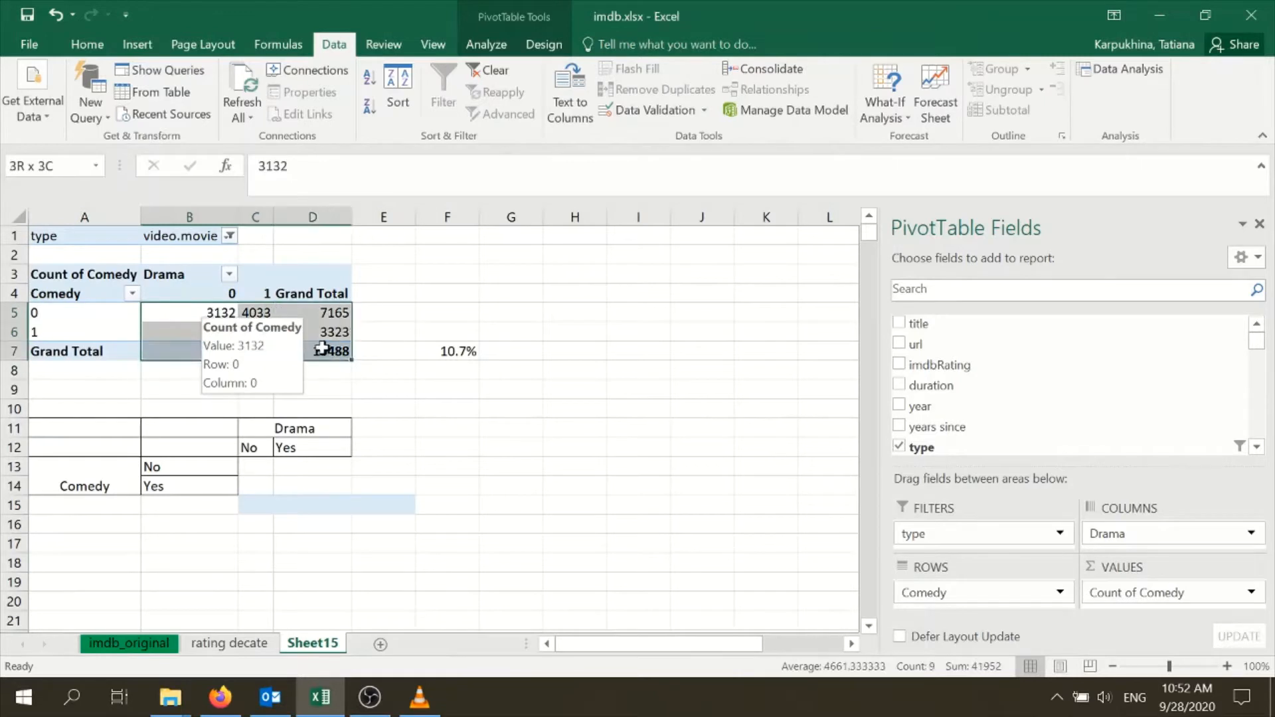
key(ctrl+c)
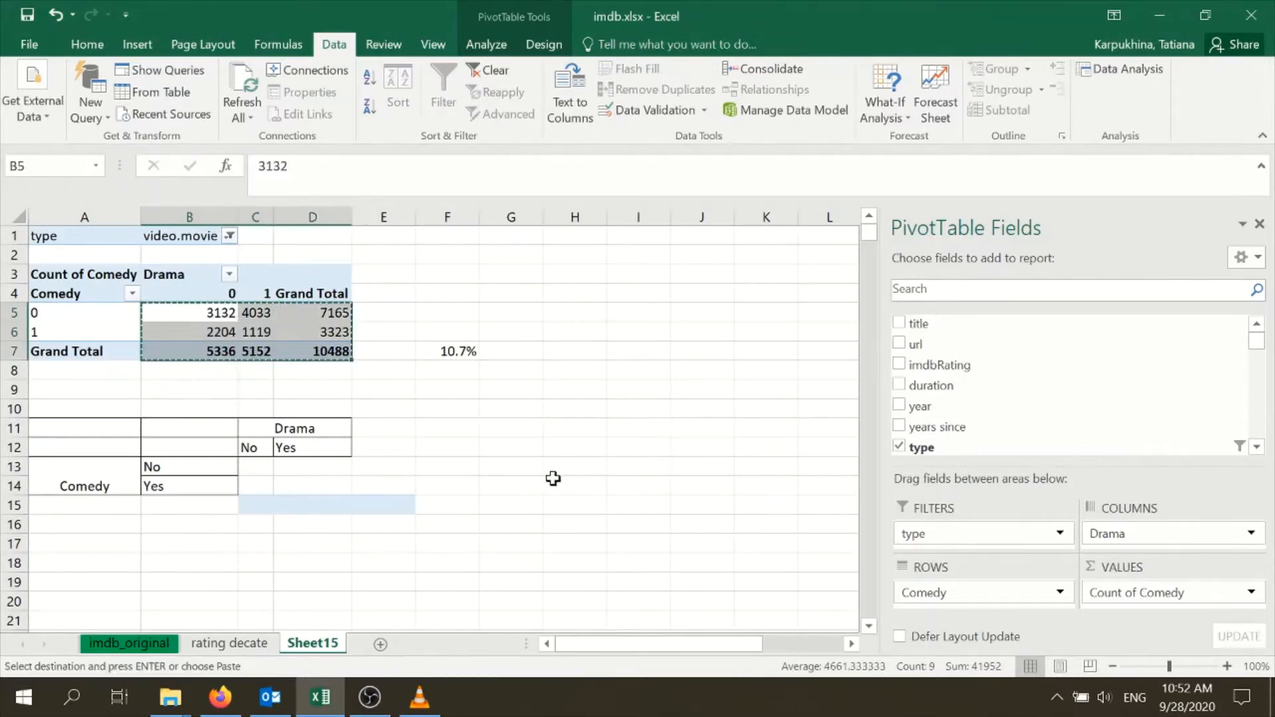
click(251, 469)
key(ctrl+v)
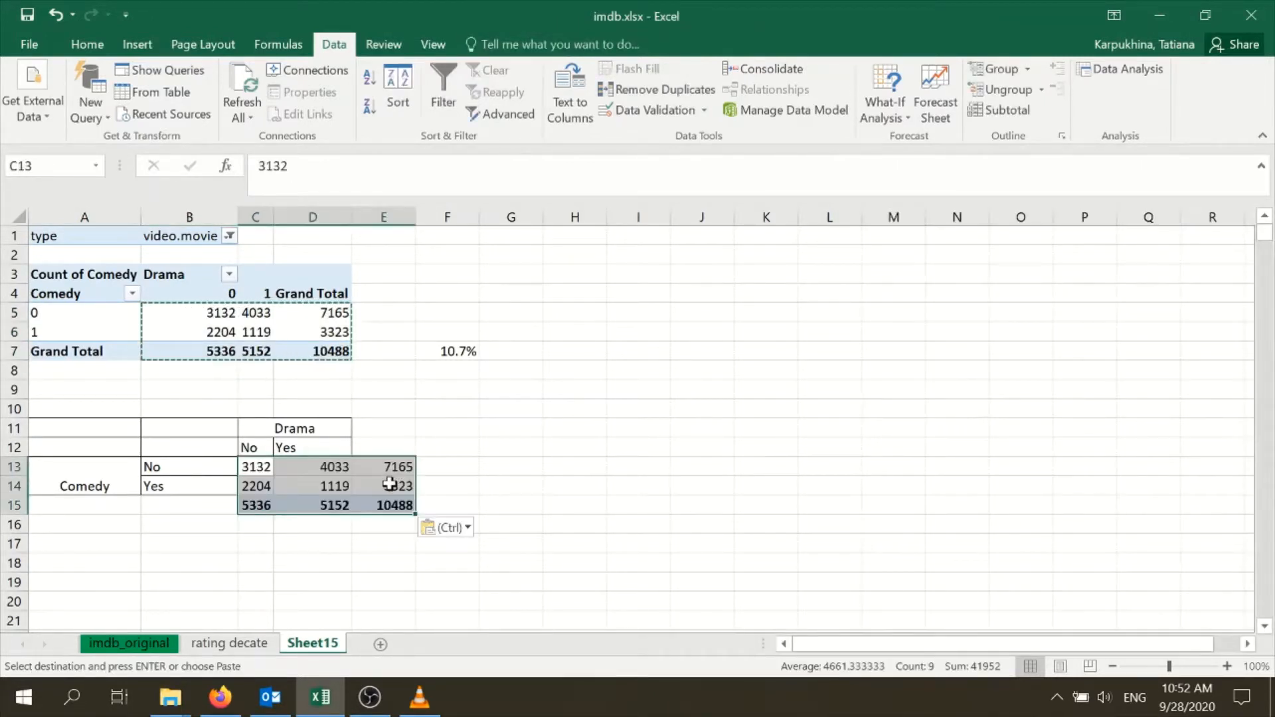
Label the contingency table's totals column in E11 and its totals row in A15 as "Total"
click(396, 432)
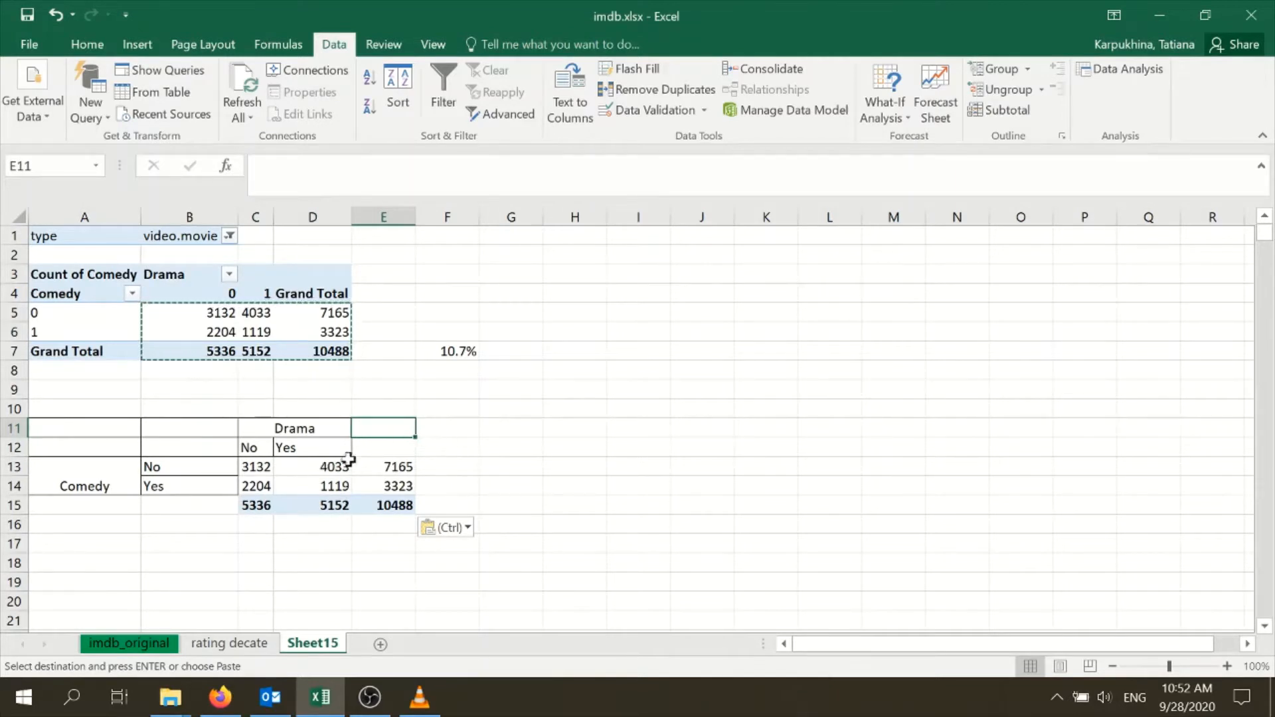
text(T)
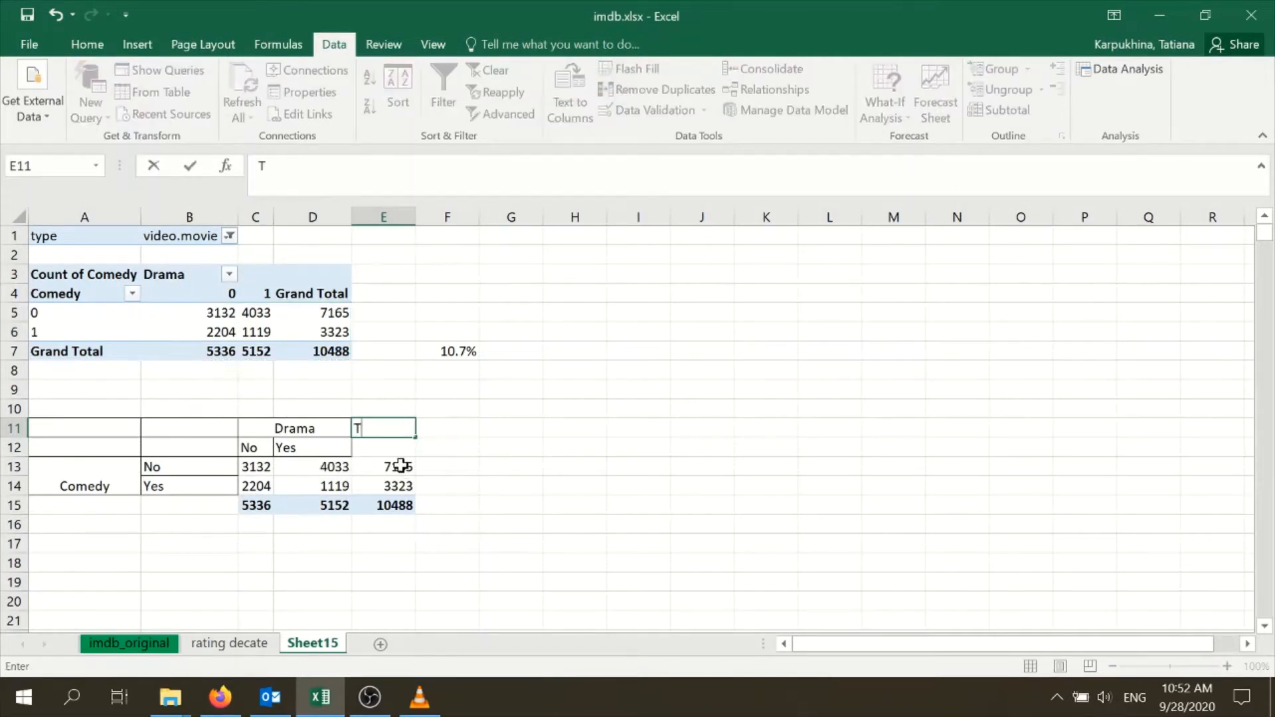
text(otal)
click(124, 509)
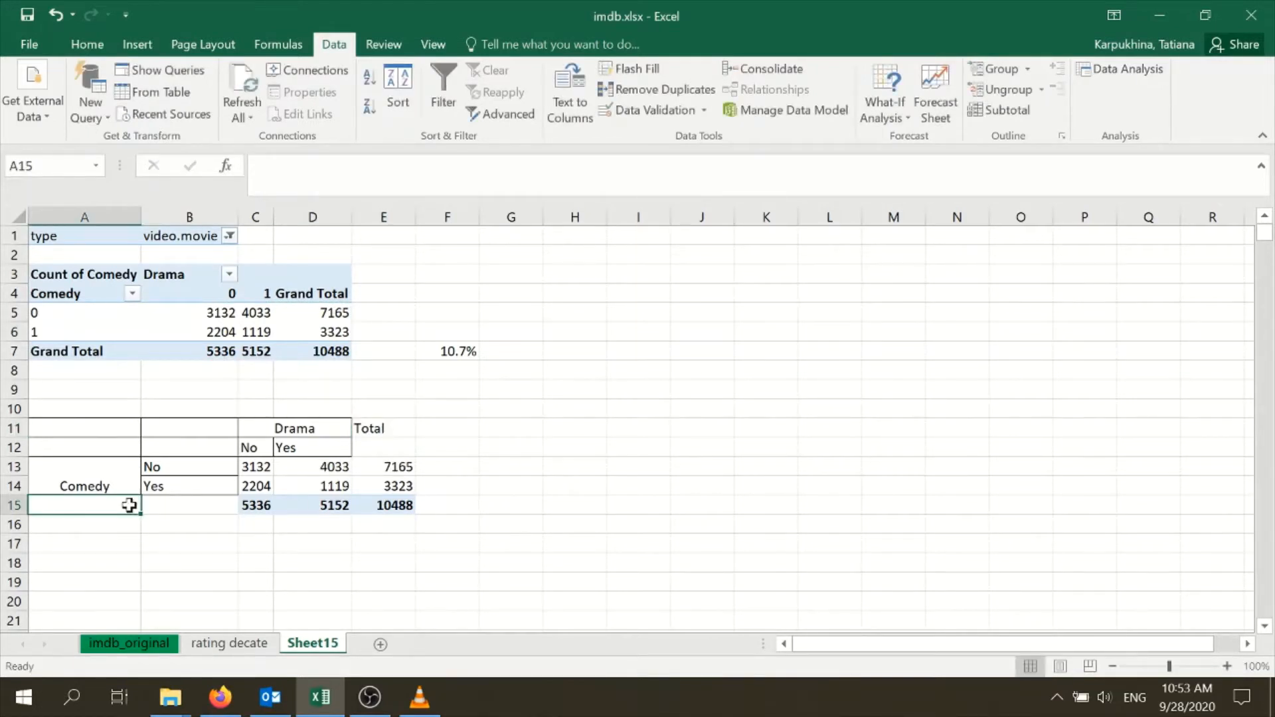
text(Total)
click(359, 533)
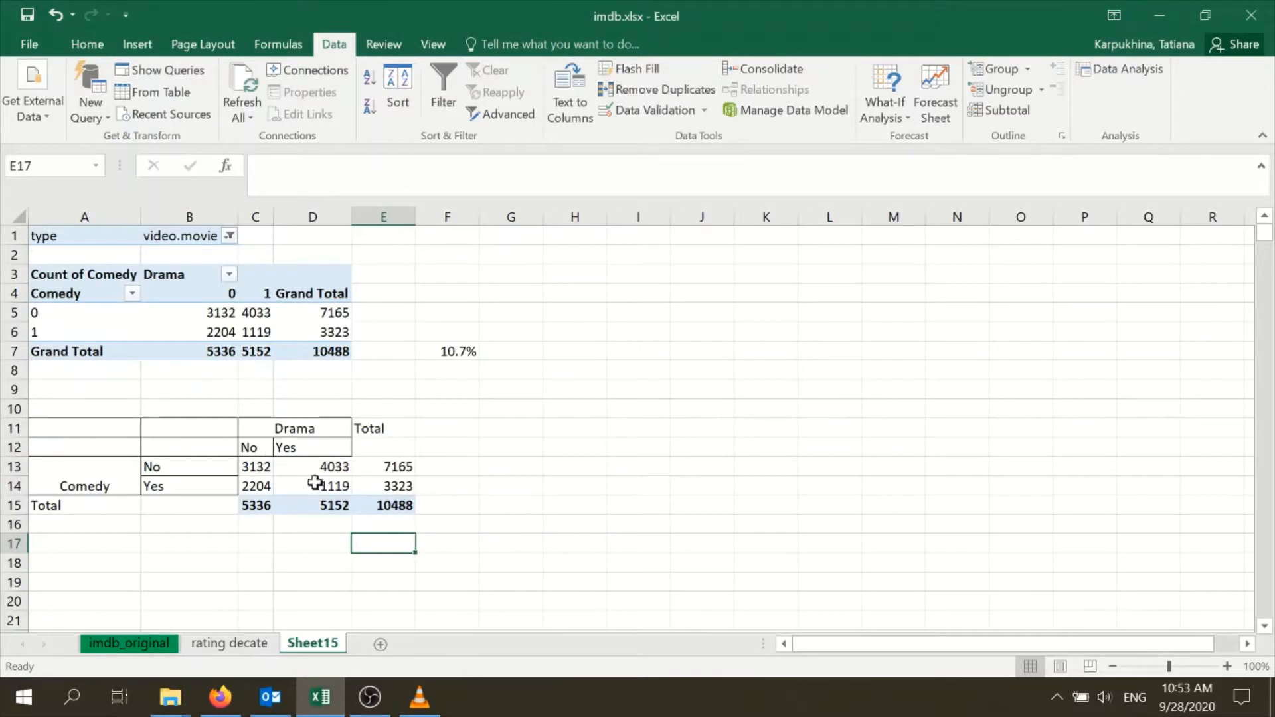
Duplicate the whole contingency table A11:E15 to the same rows starting at H11
drag(130, 430, 371, 502)
key(ctrl+c)
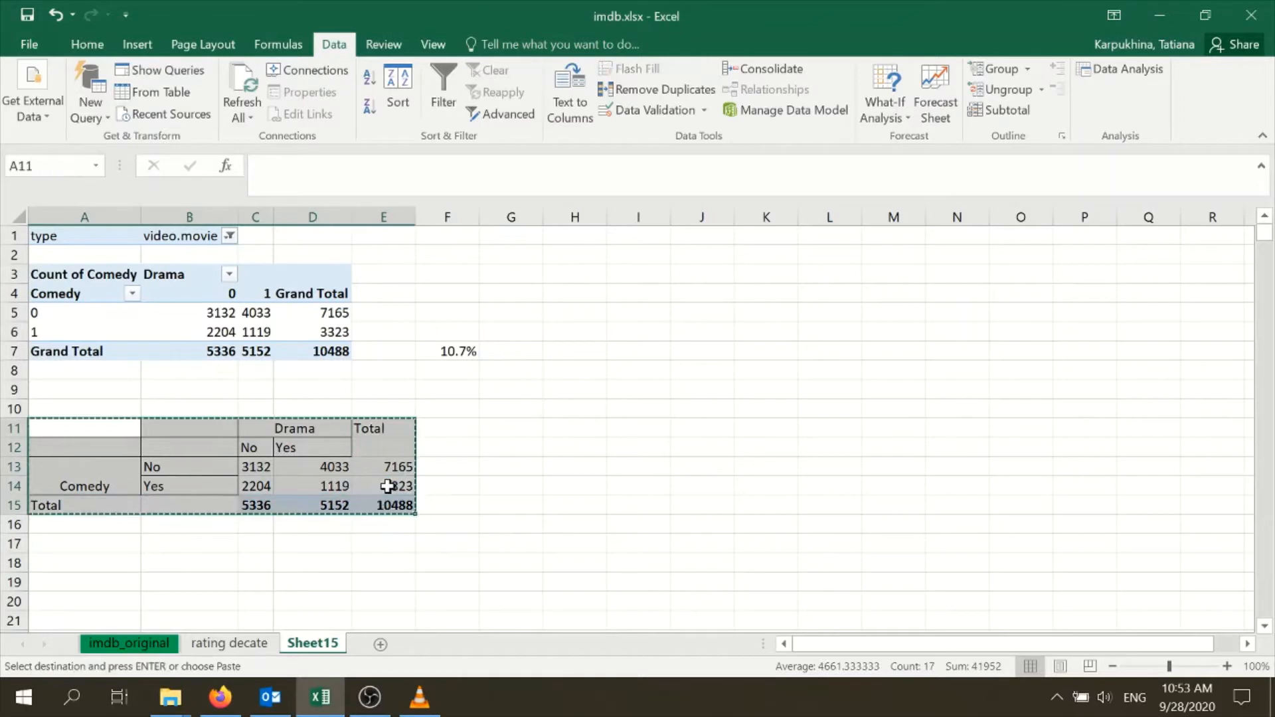
click(581, 430)
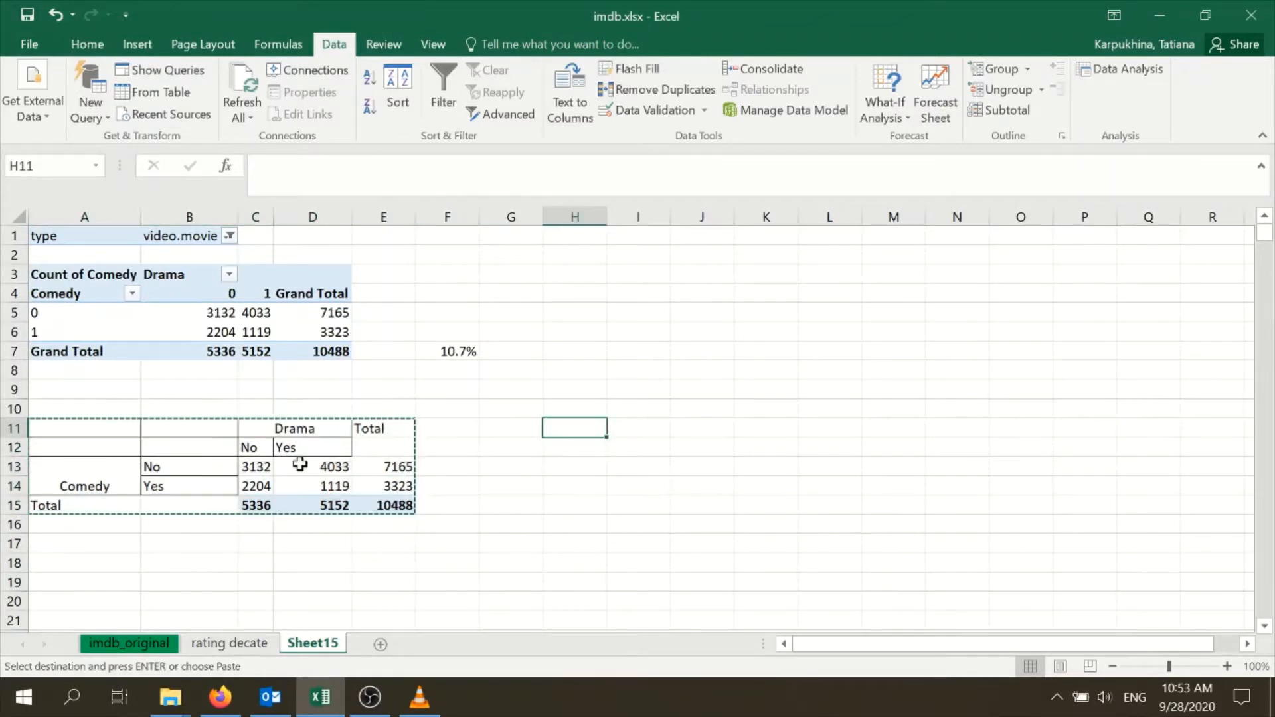
key(ctrl+v)
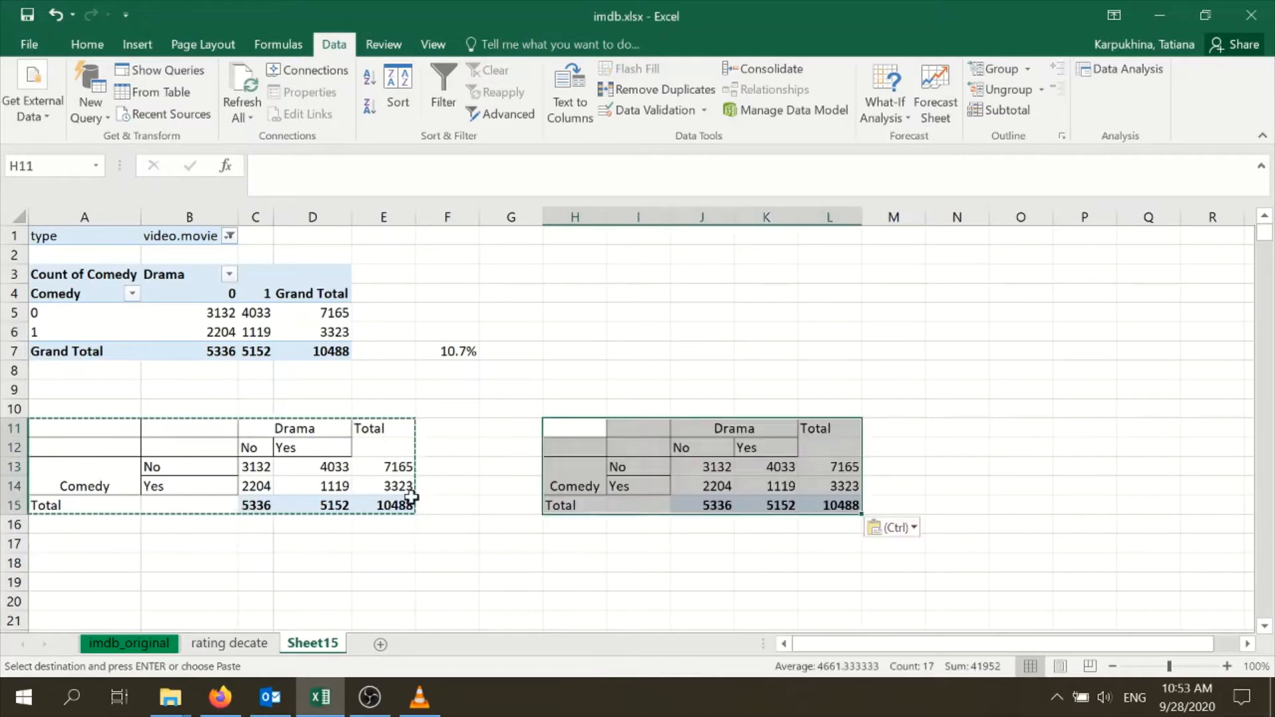
Clear the four inner counts J13:K14 of the duplicated table, keeping its labels and totals
click(621, 486)
drag(711, 467, 786, 501)
click(778, 488)
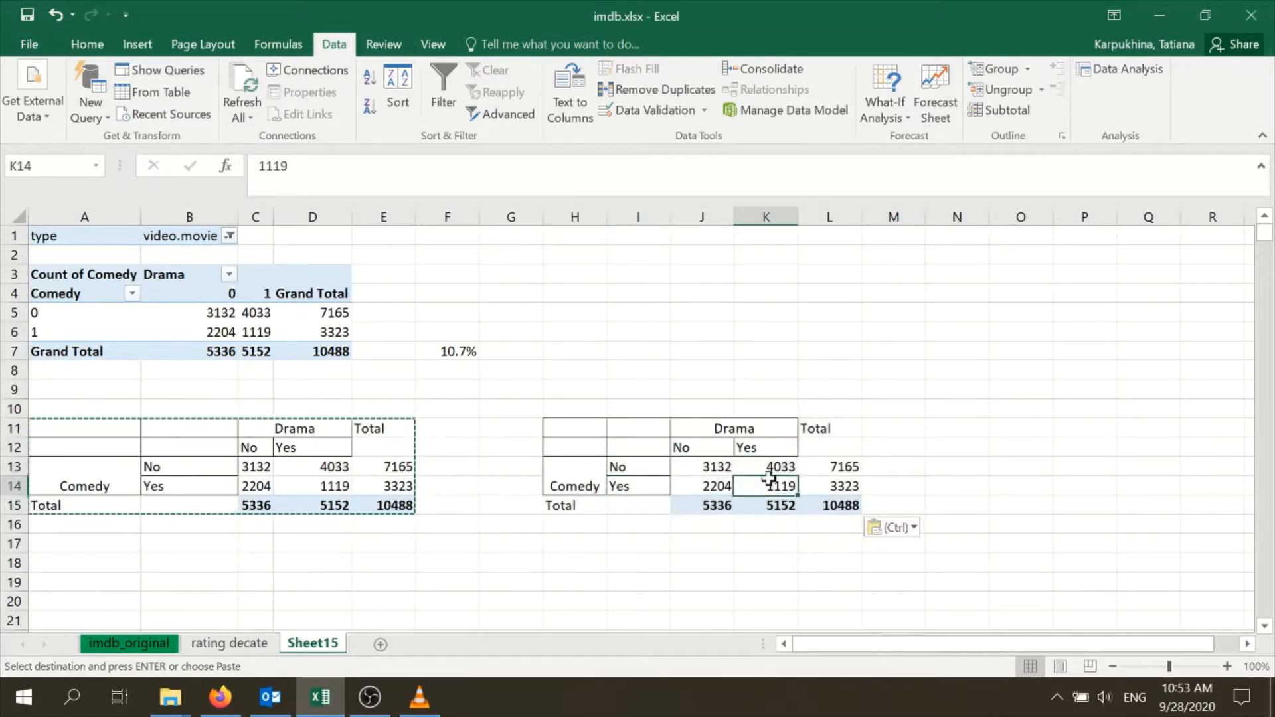
drag(718, 466, 763, 482)
key(Escape)
key(Delete)
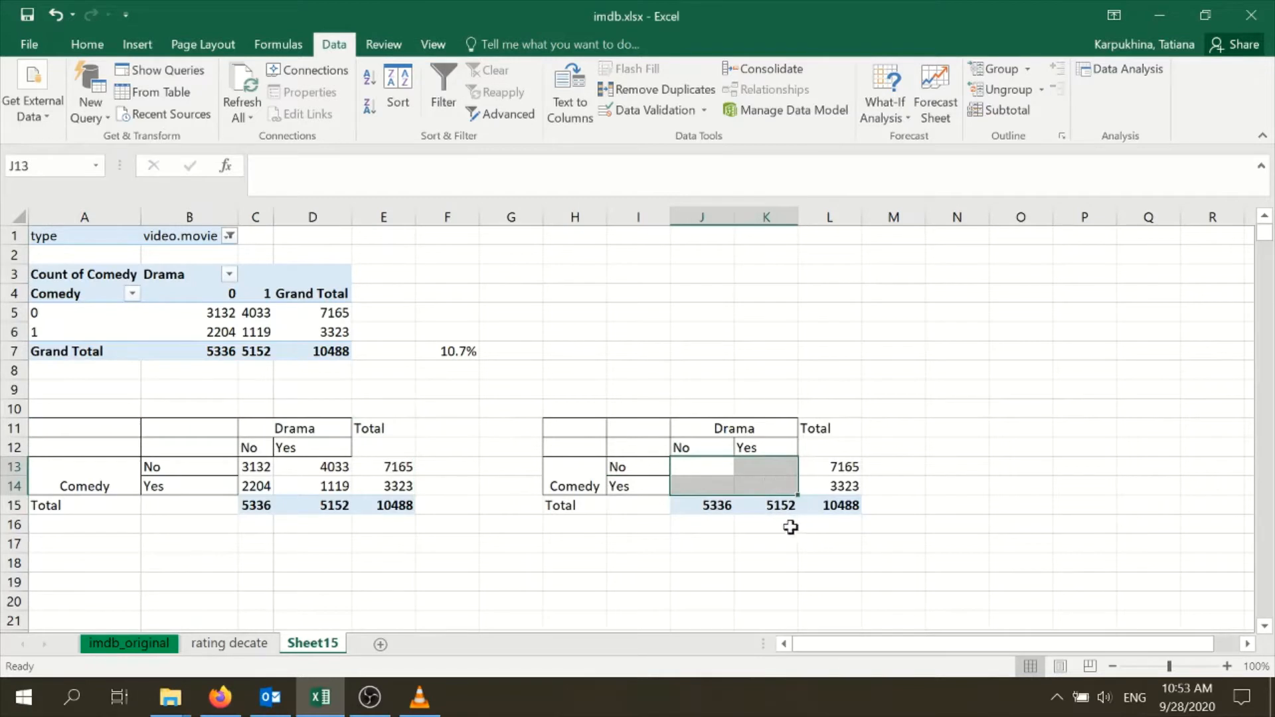
click(789, 526)
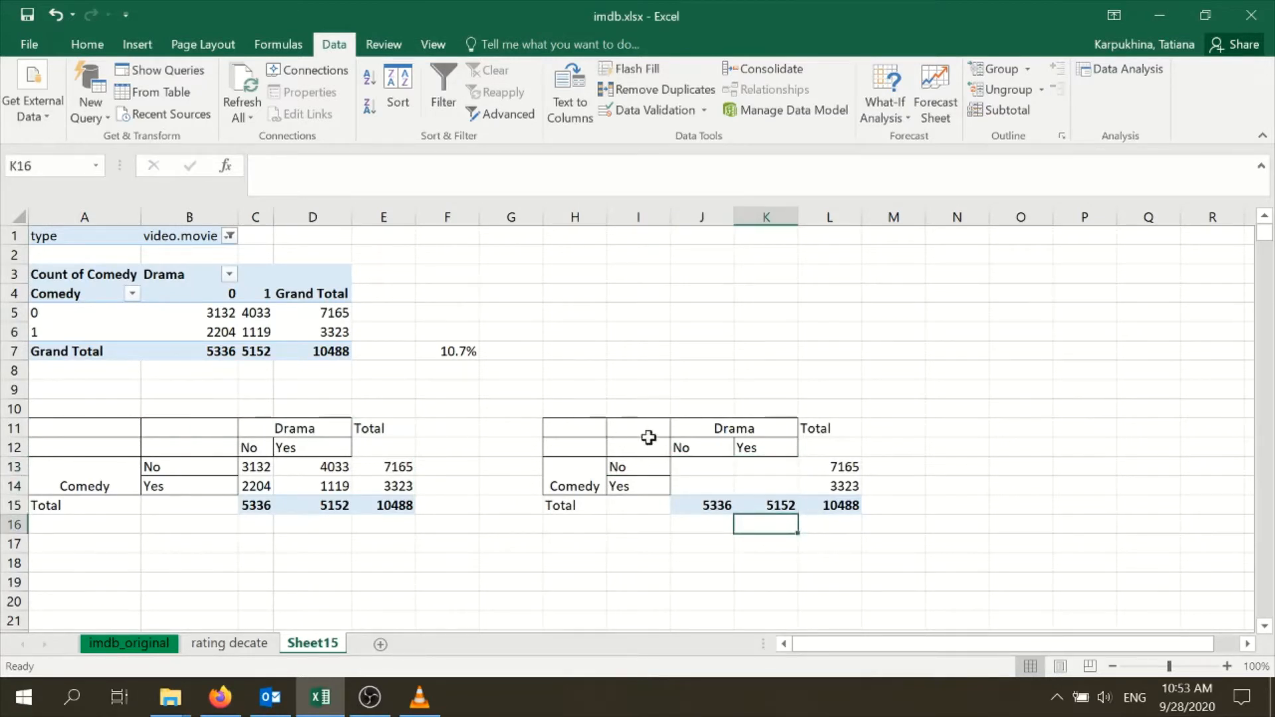
Enter the expected count formula =L13*J15/L15 in J13 for neither comedy nor drama
click(705, 466)
text(=)
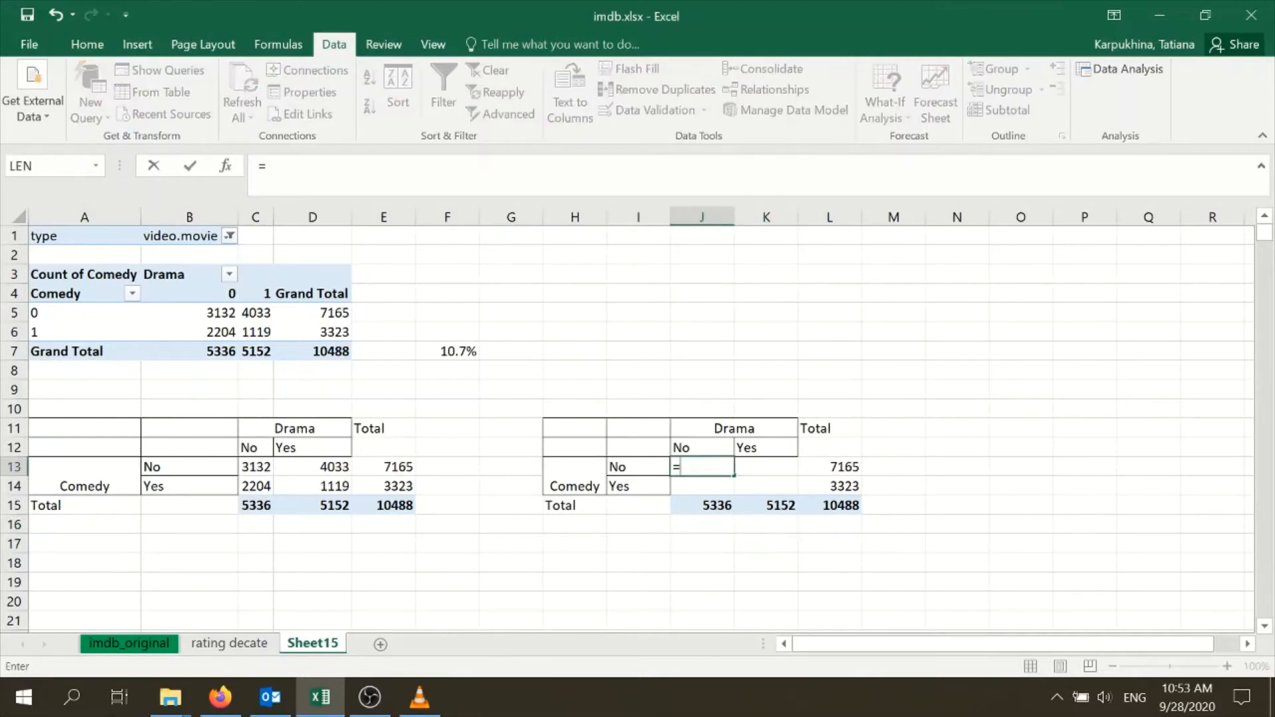
click(841, 466)
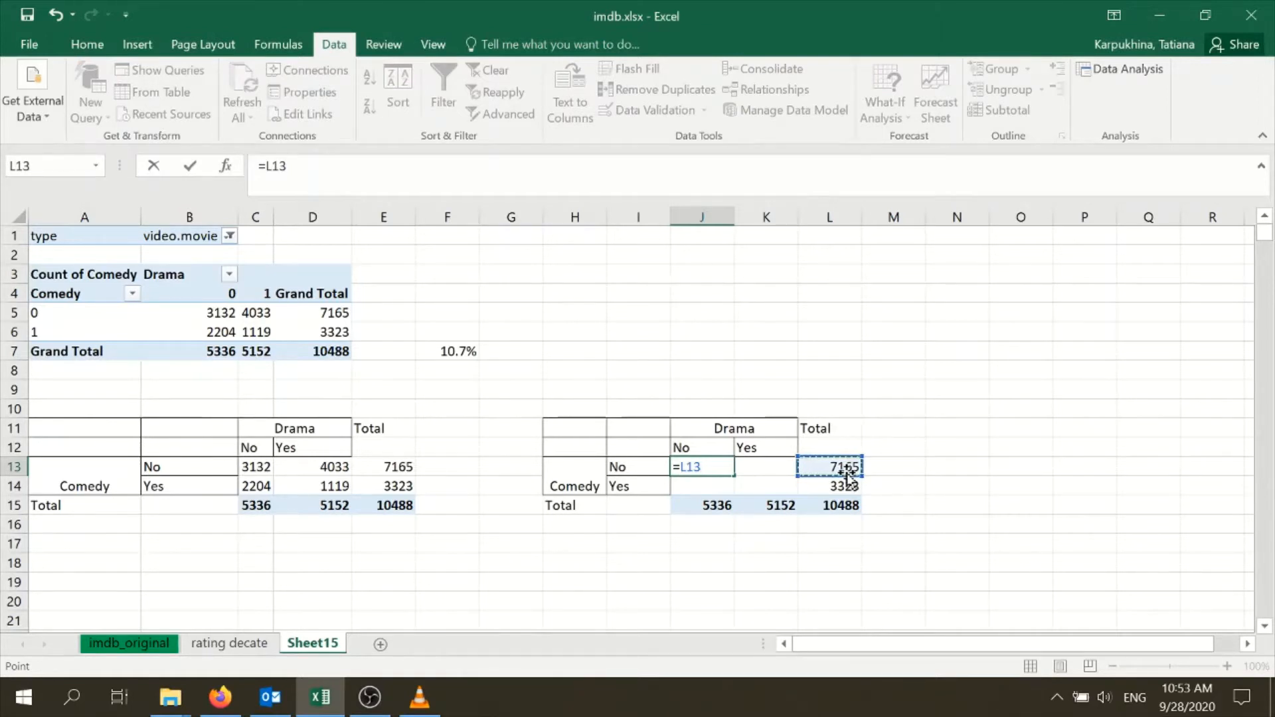
text(*)
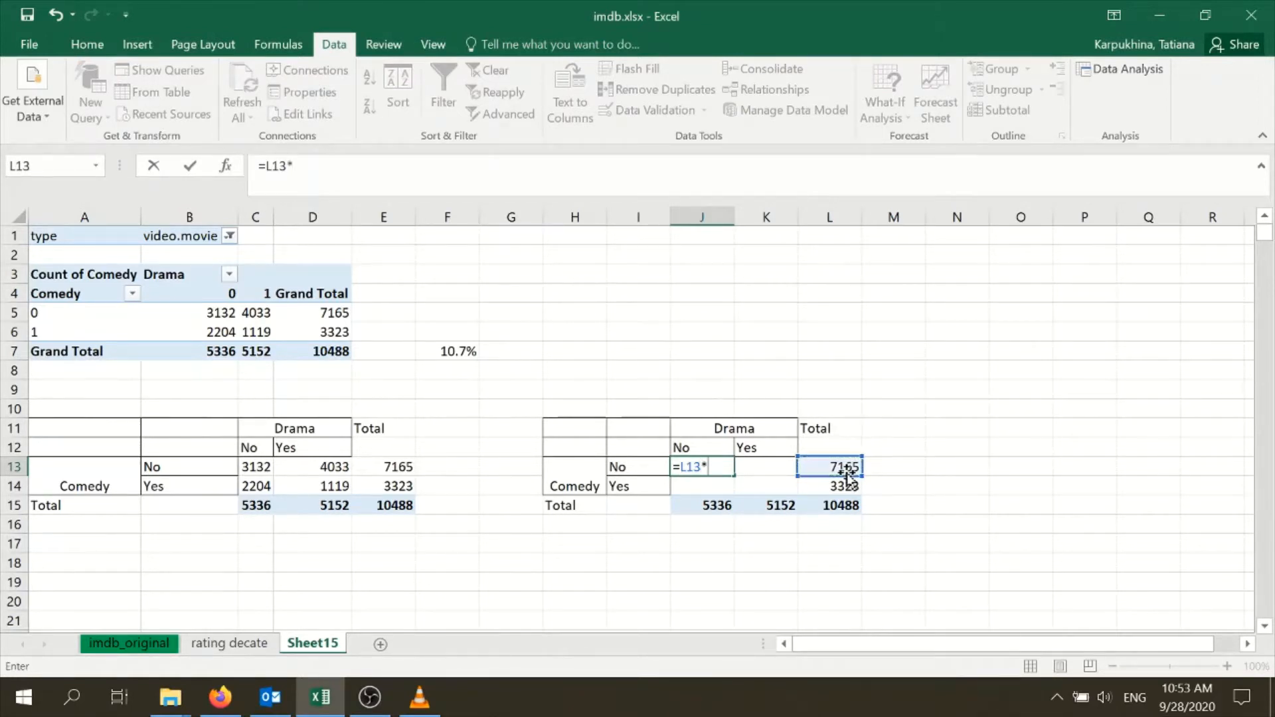
click(734, 507)
text(/)
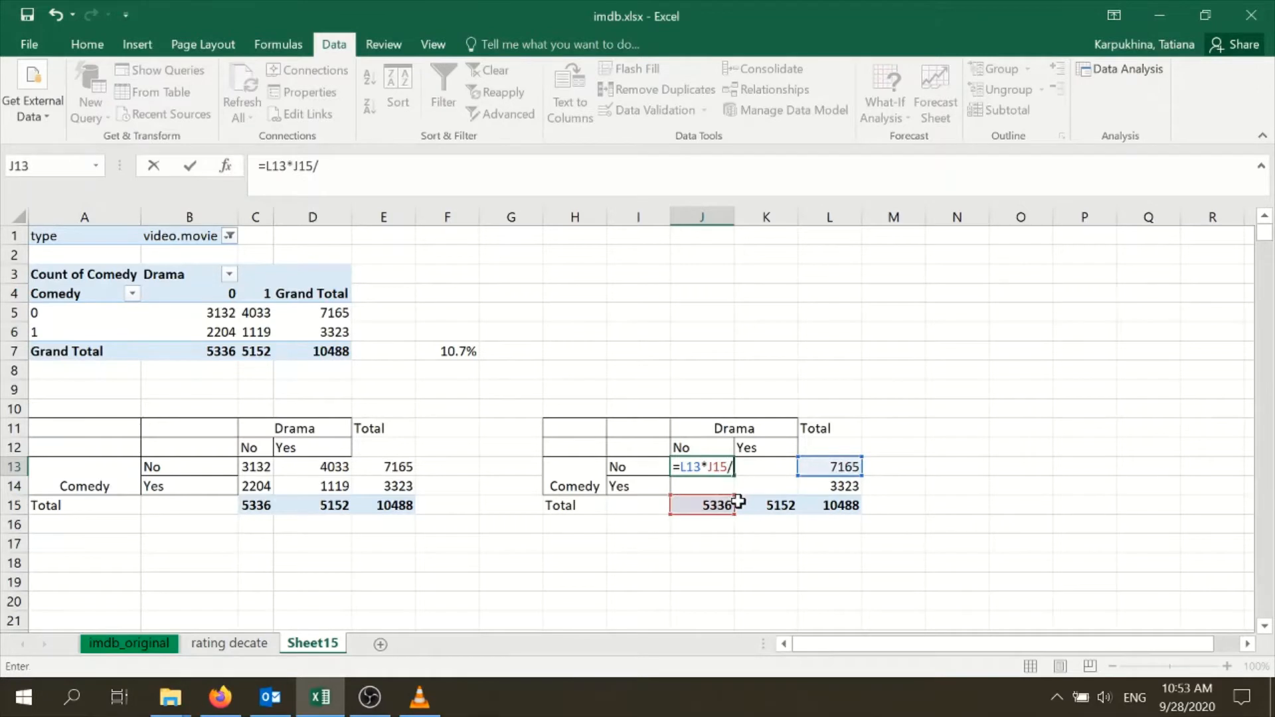
click(851, 508)
key(Return)
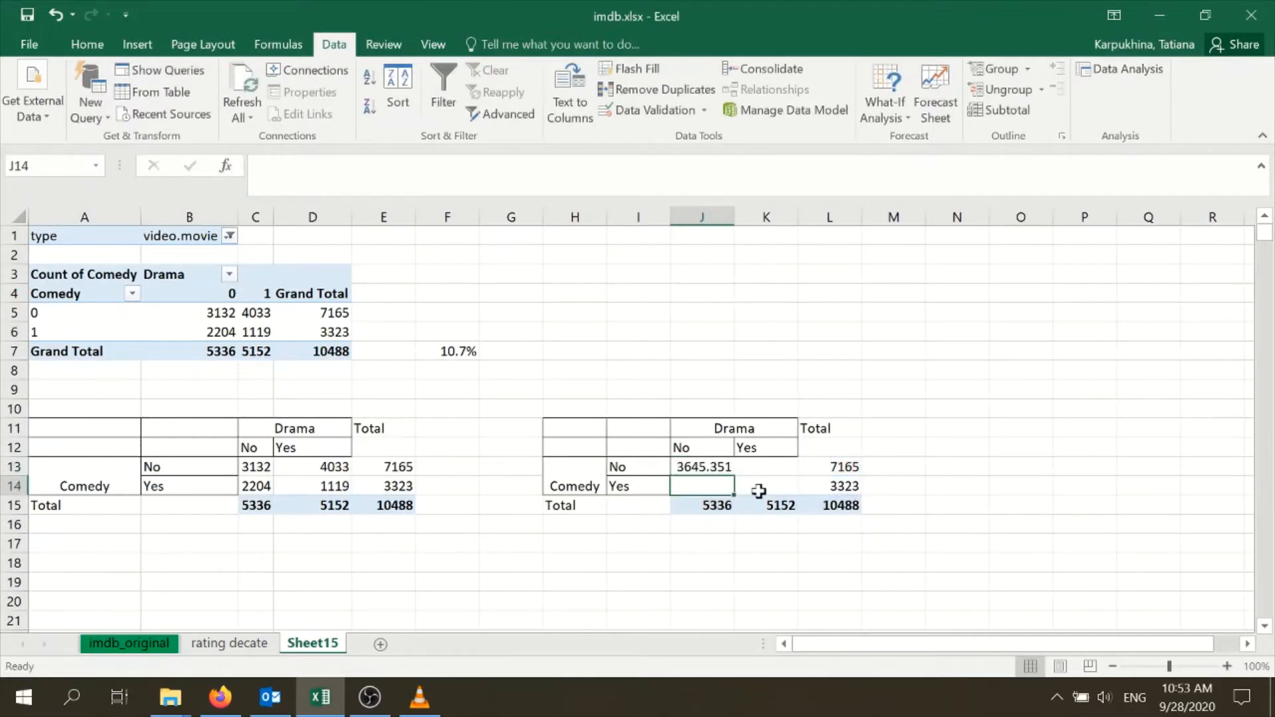
Fill the J13 formula across the inner cells J13:K14 and inspect the copied formulas
click(717, 466)
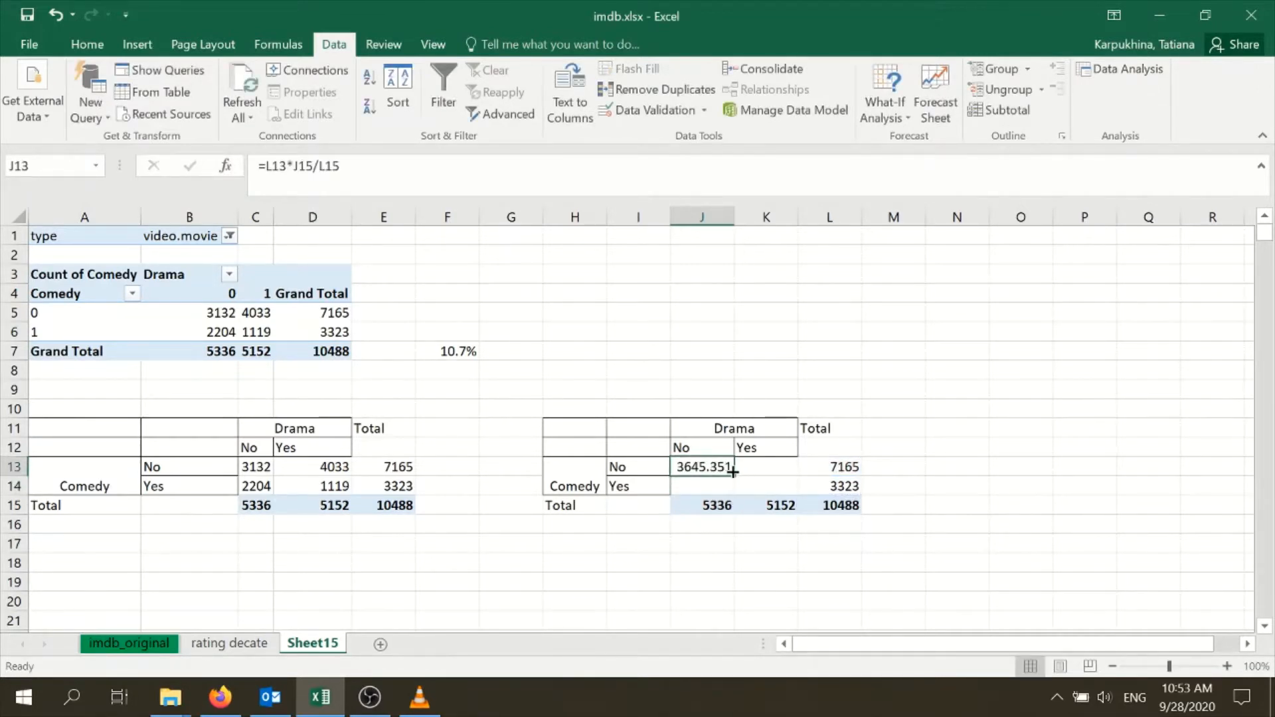
drag(734, 478, 805, 493)
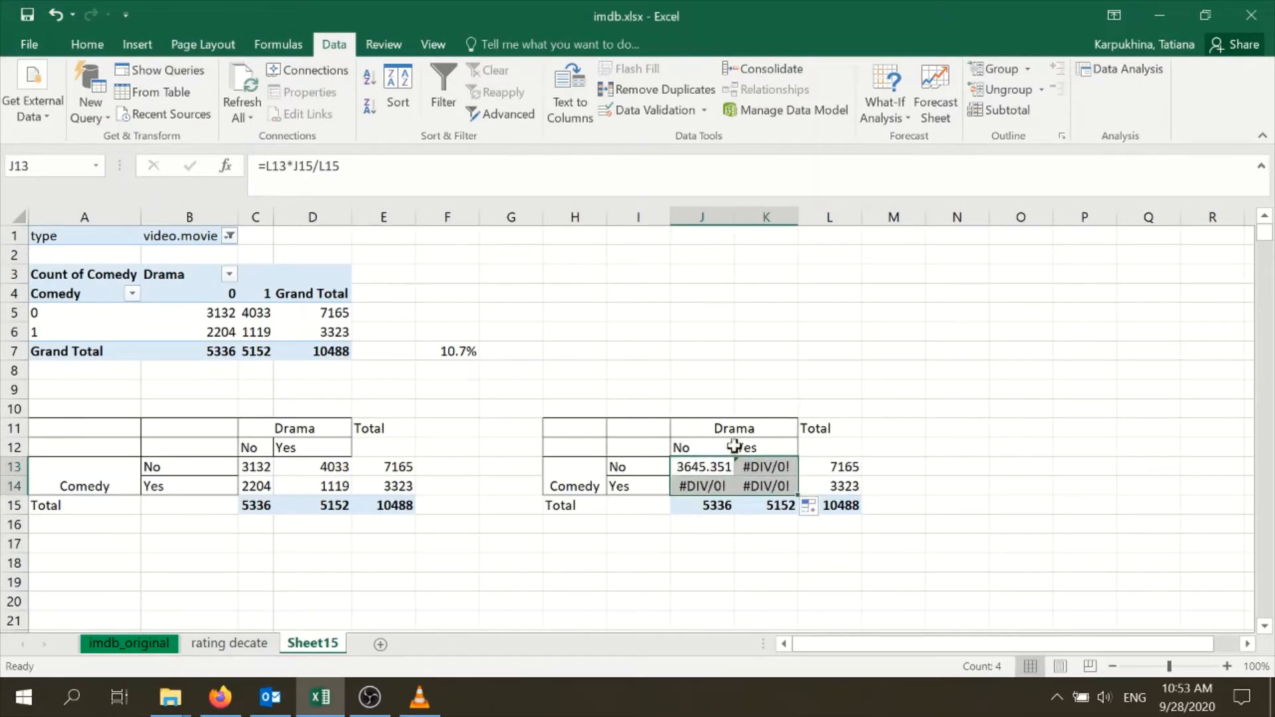
click(719, 566)
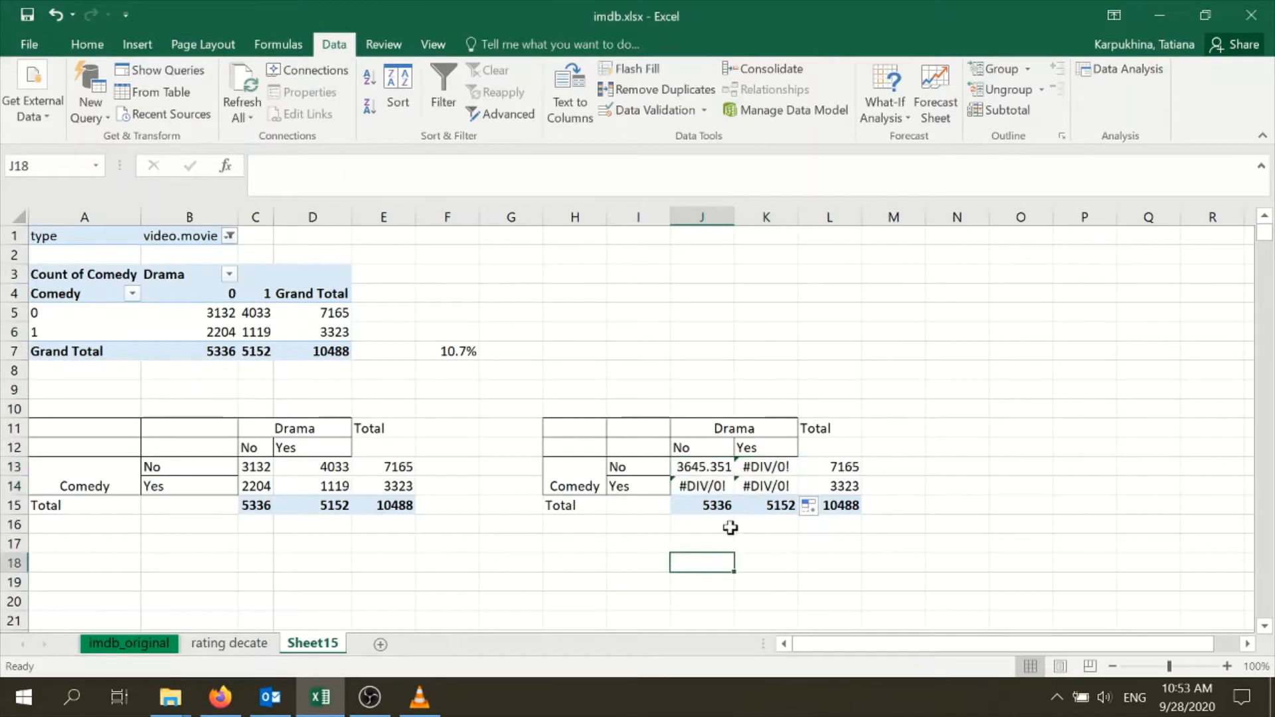
click(761, 466)
click(714, 485)
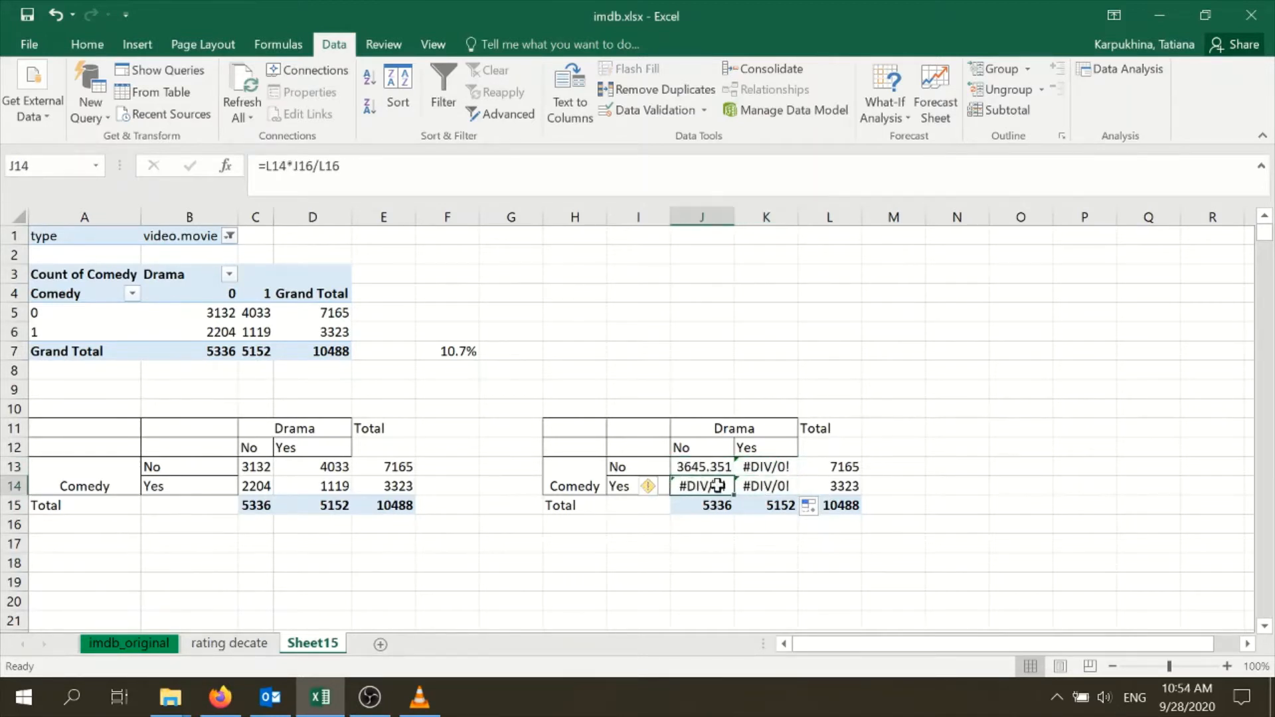
Correct the cell references in K13 so that its formula is =L13*K15/L15
click(770, 469)
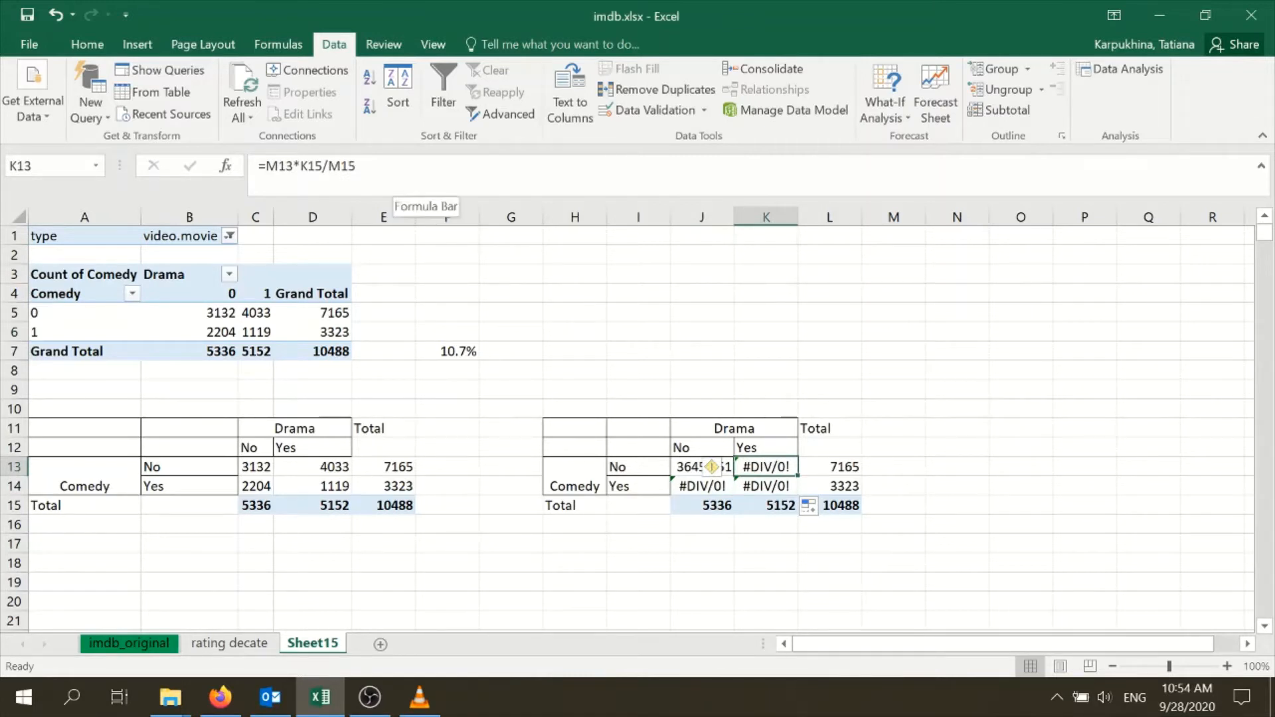
click(412, 186)
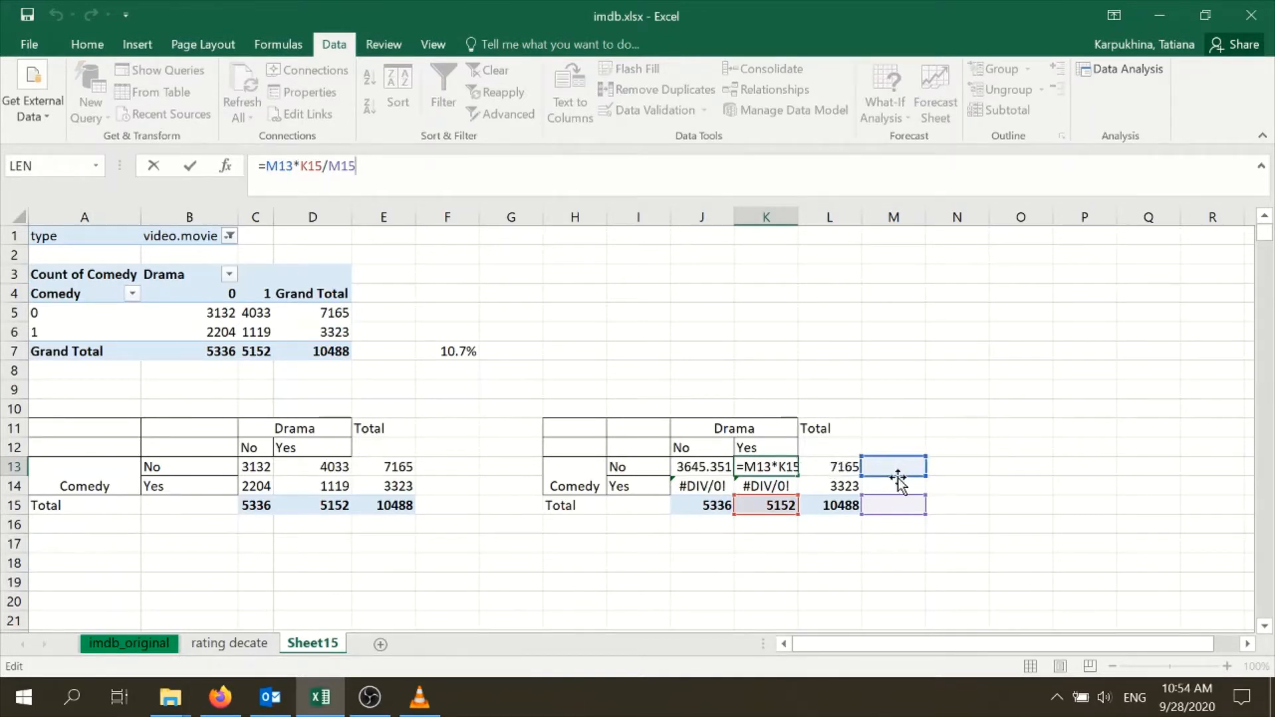
drag(898, 476, 850, 472)
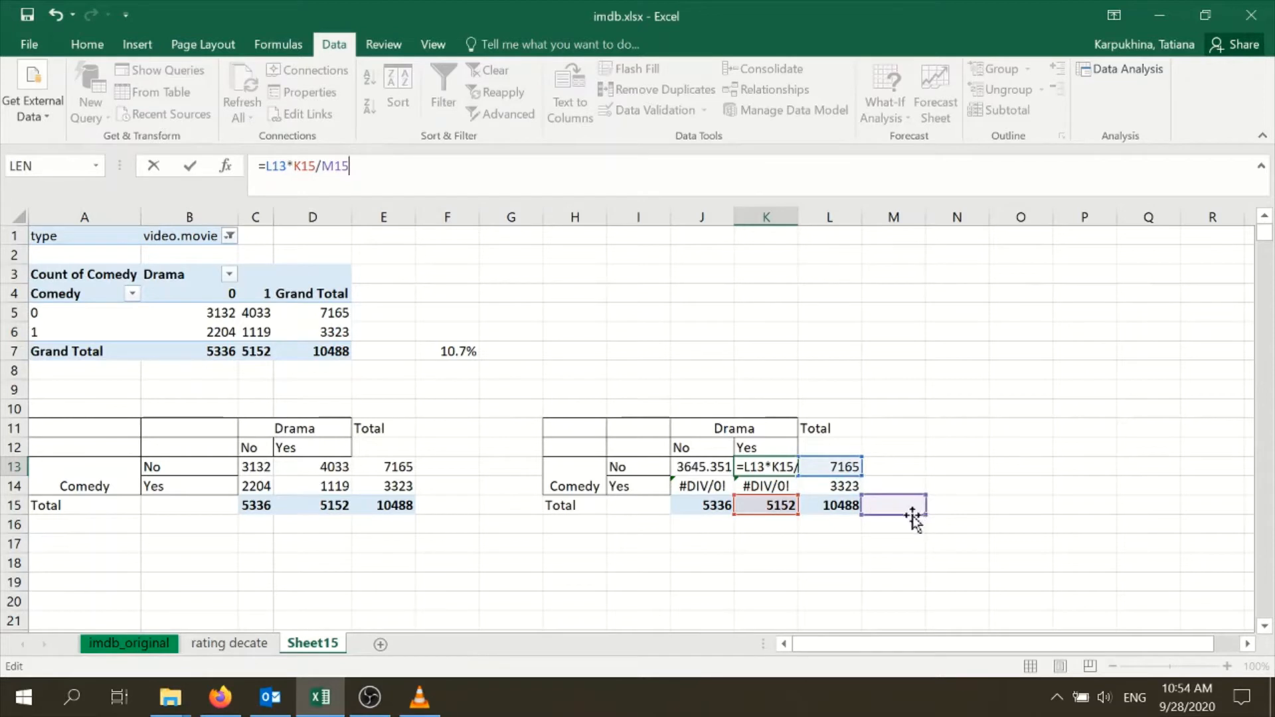
drag(920, 516, 848, 514)
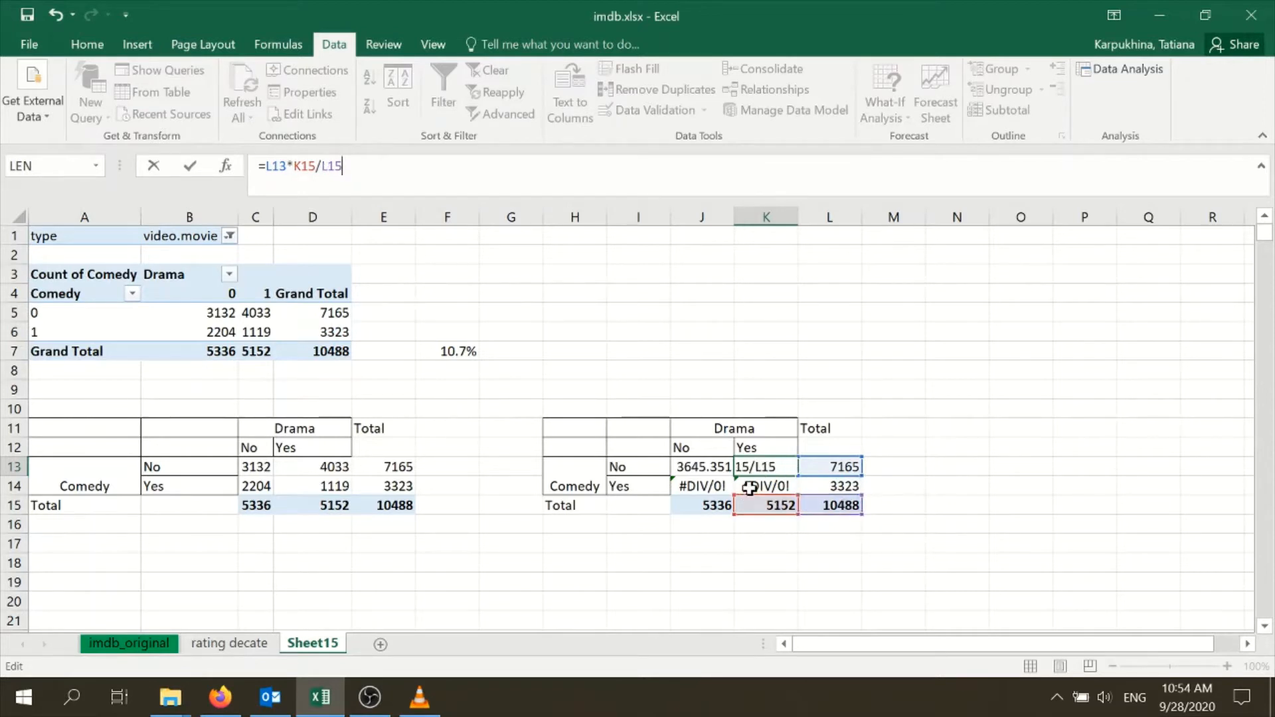
click(803, 556)
Correct the cell references in K14 so that its formula is =L14*K15/L15
click(768, 497)
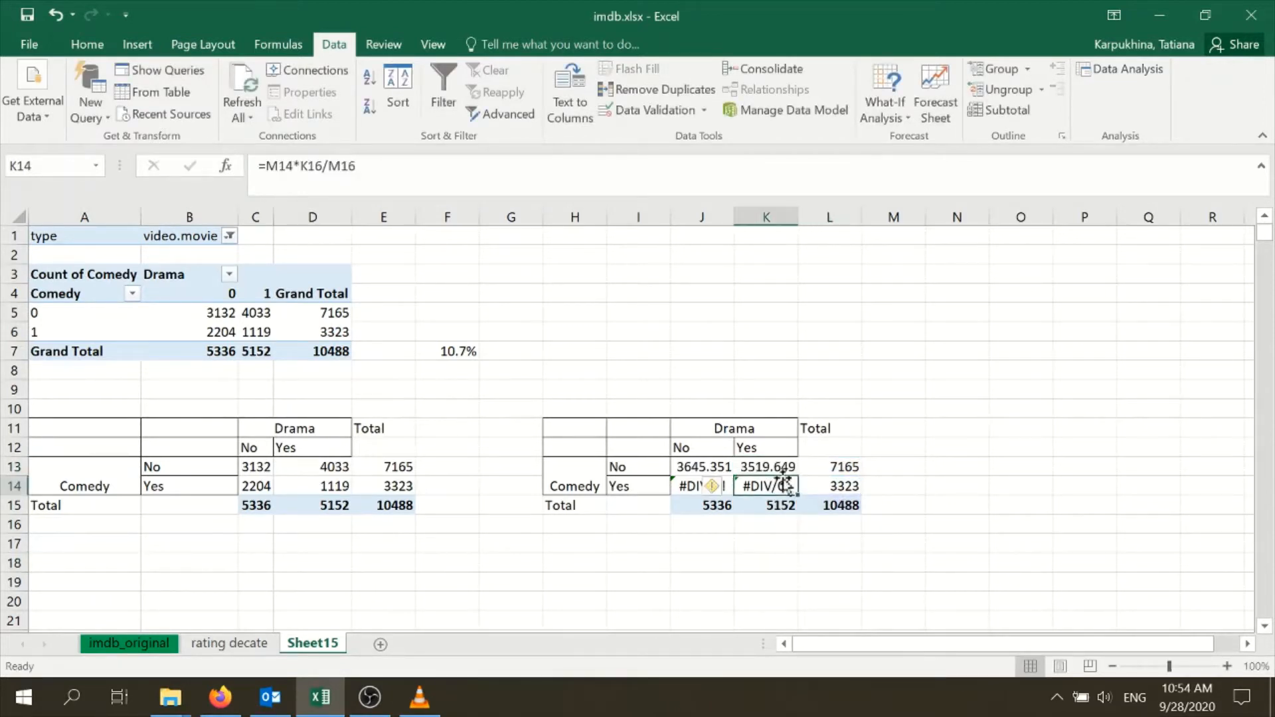
key(F2)
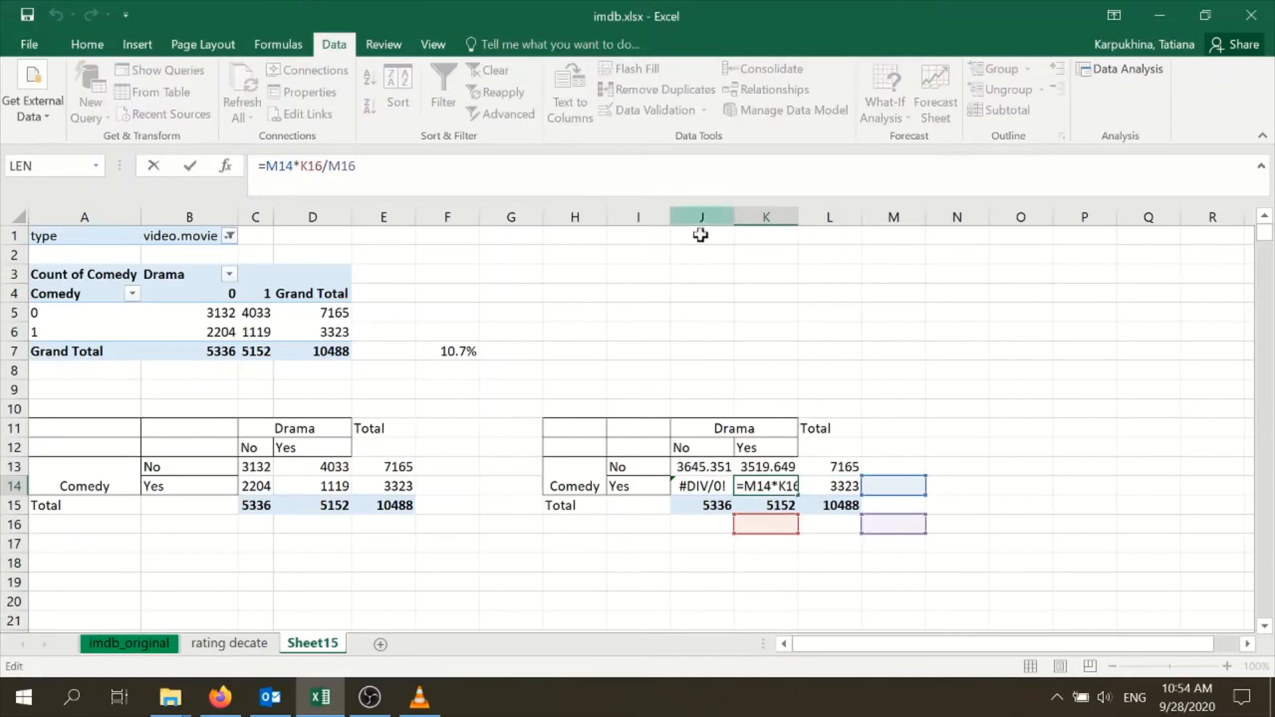
drag(772, 535, 778, 506)
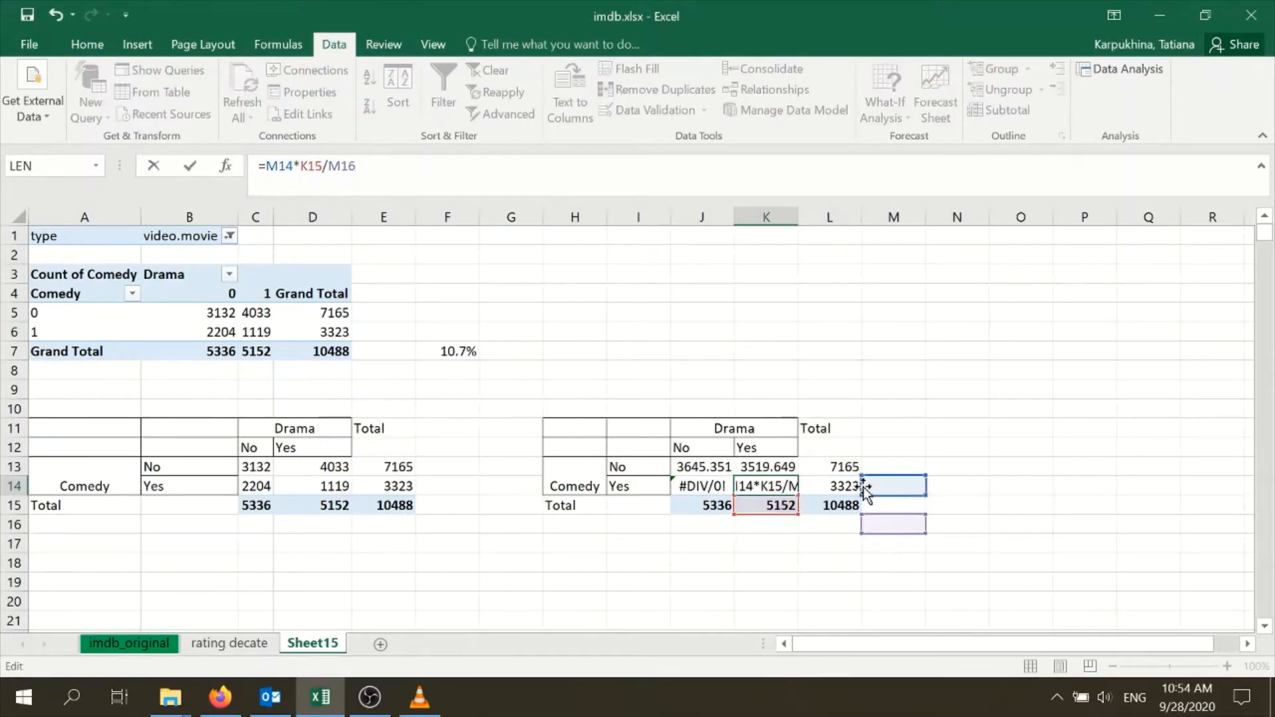
drag(864, 488, 846, 495)
drag(883, 536, 845, 518)
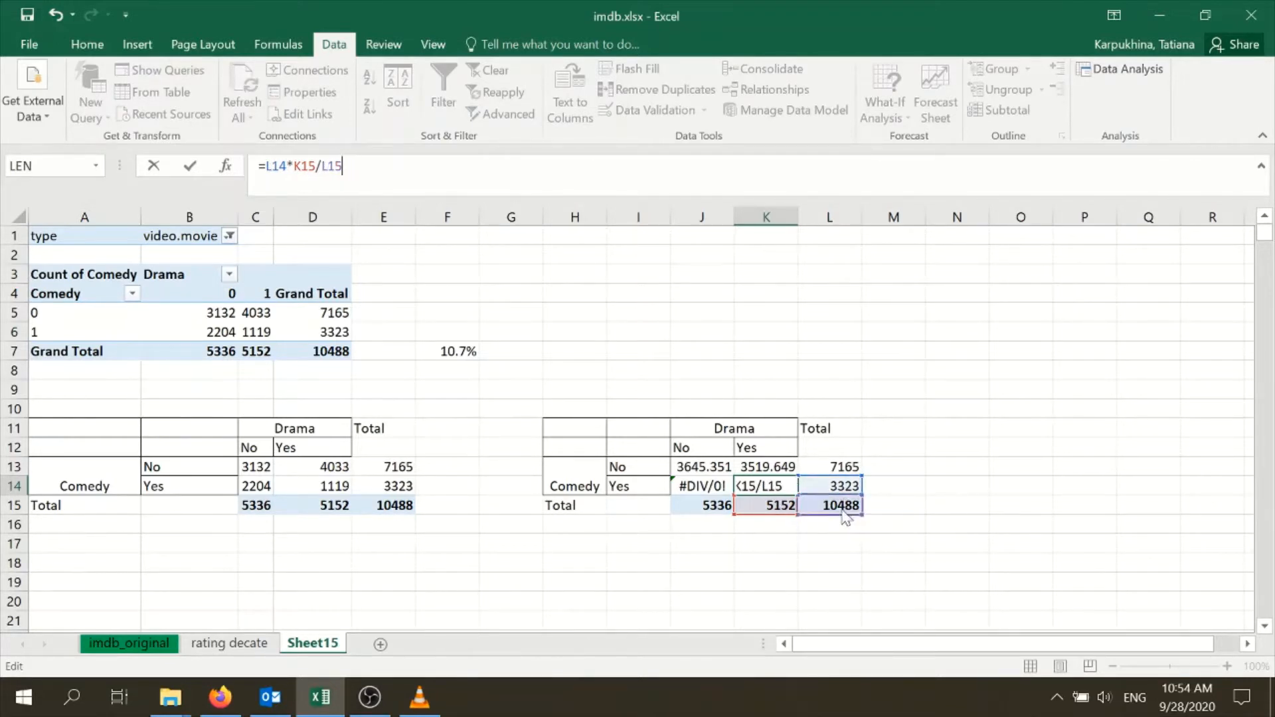
click(840, 546)
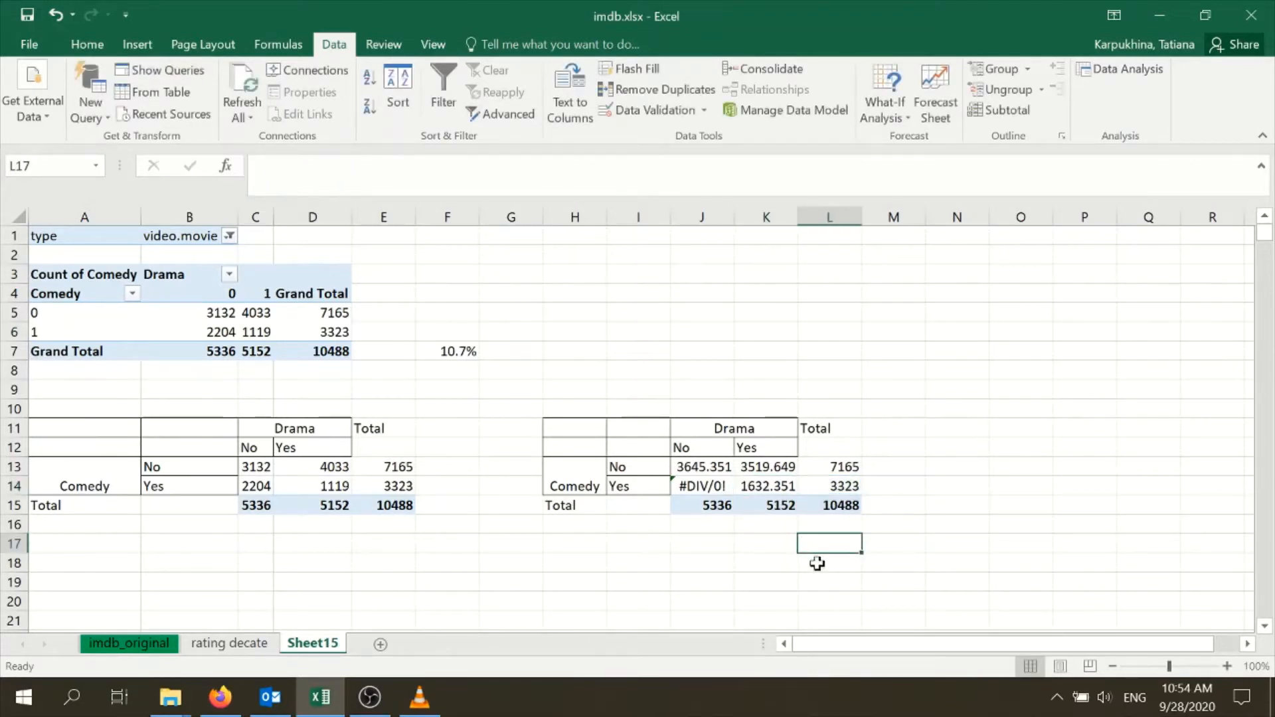
Correct the cell references in J14 so that its formula is =L14*J15/L15
click(714, 483)
key(F2)
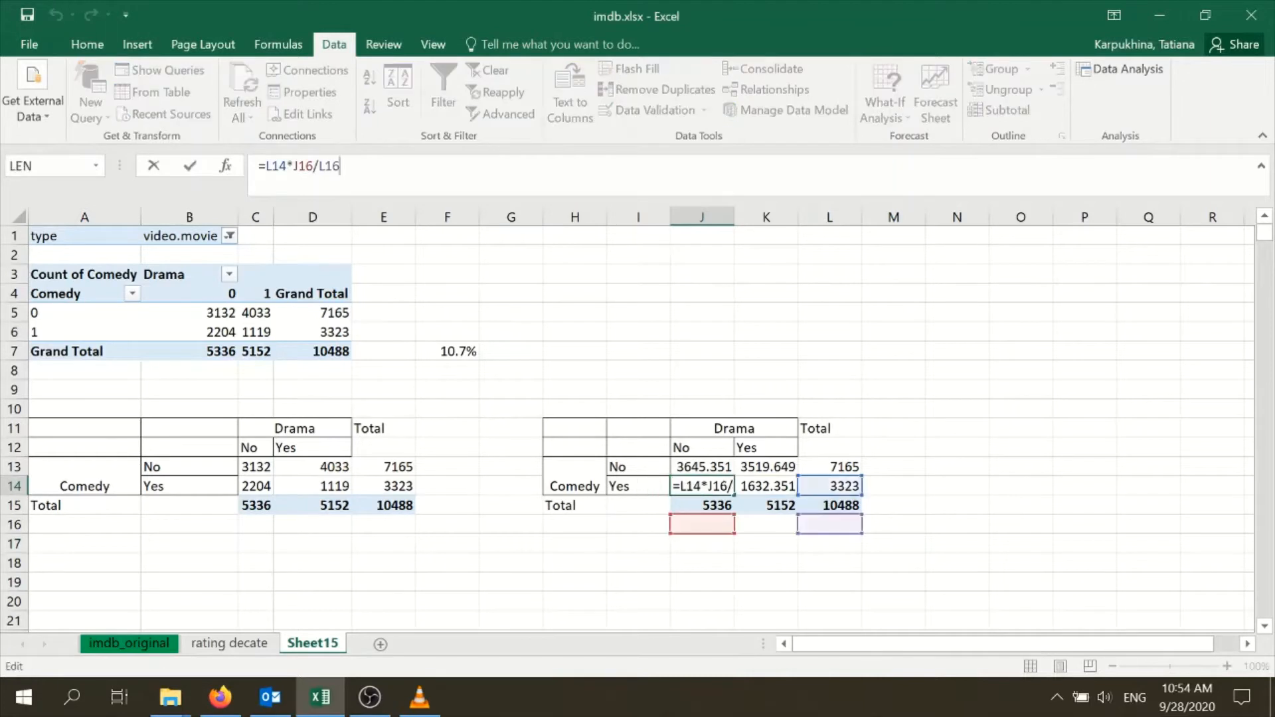
drag(717, 522, 719, 502)
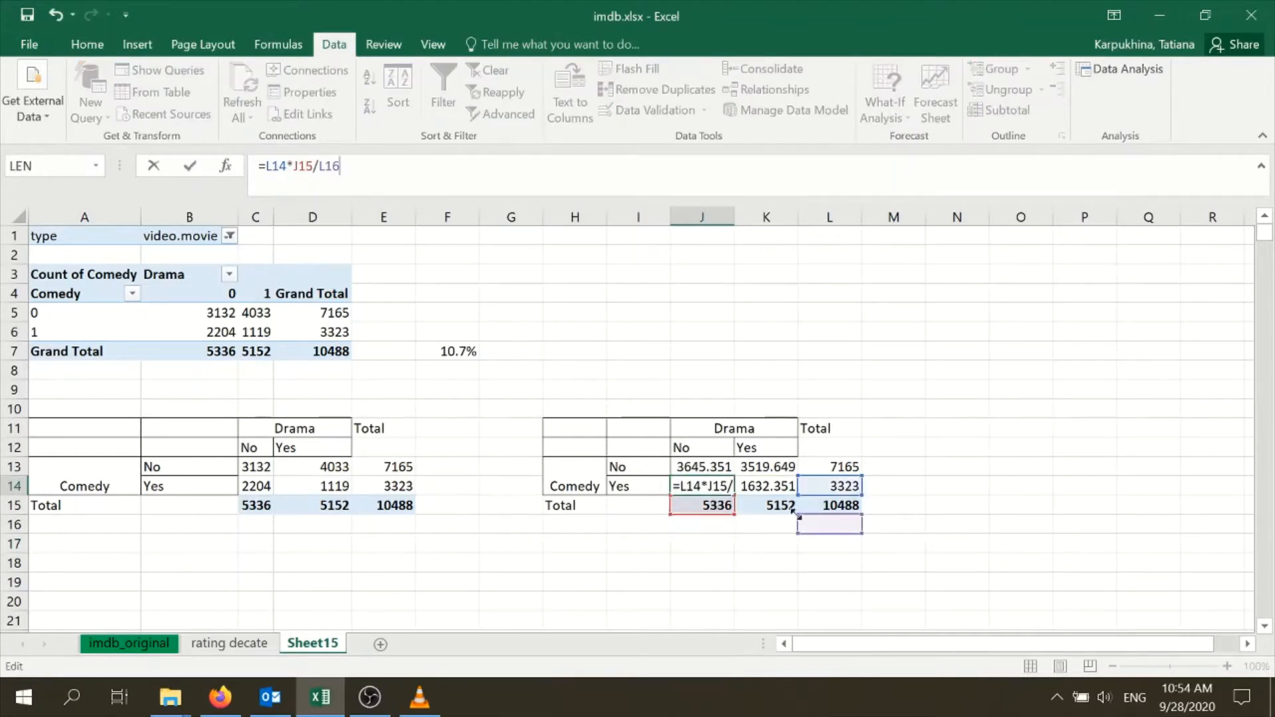
drag(859, 531, 855, 513)
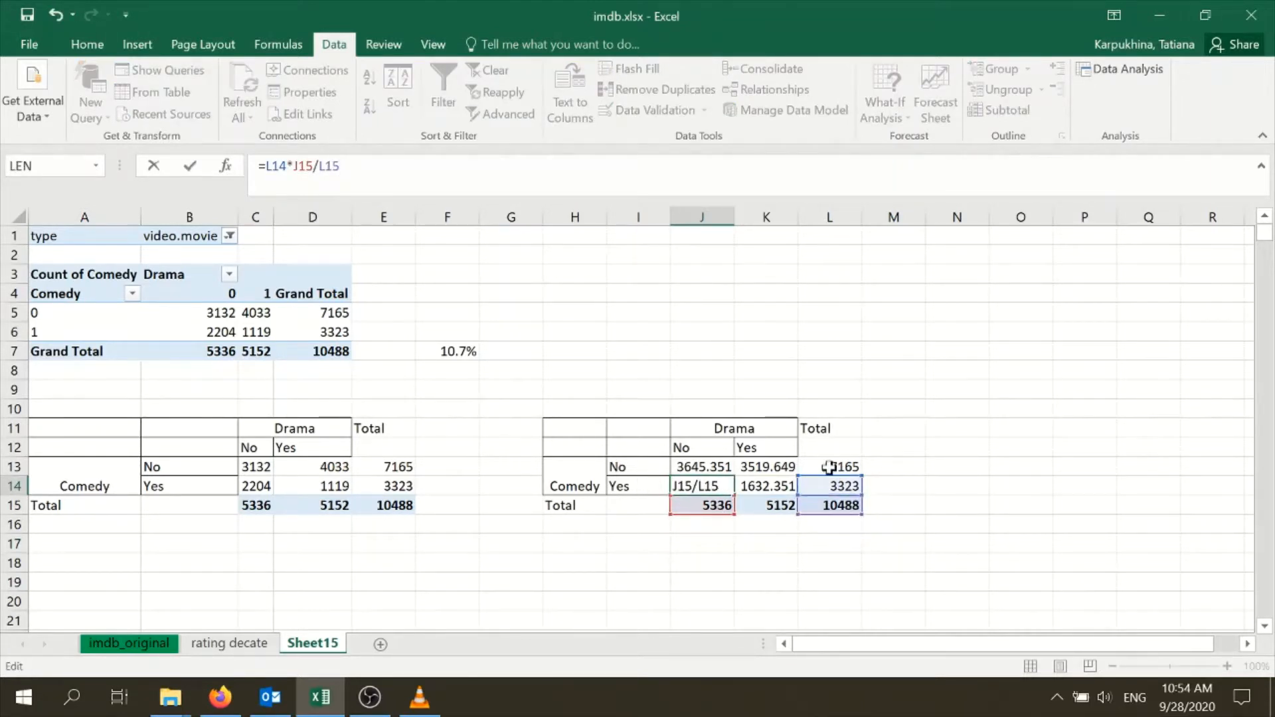
click(879, 376)
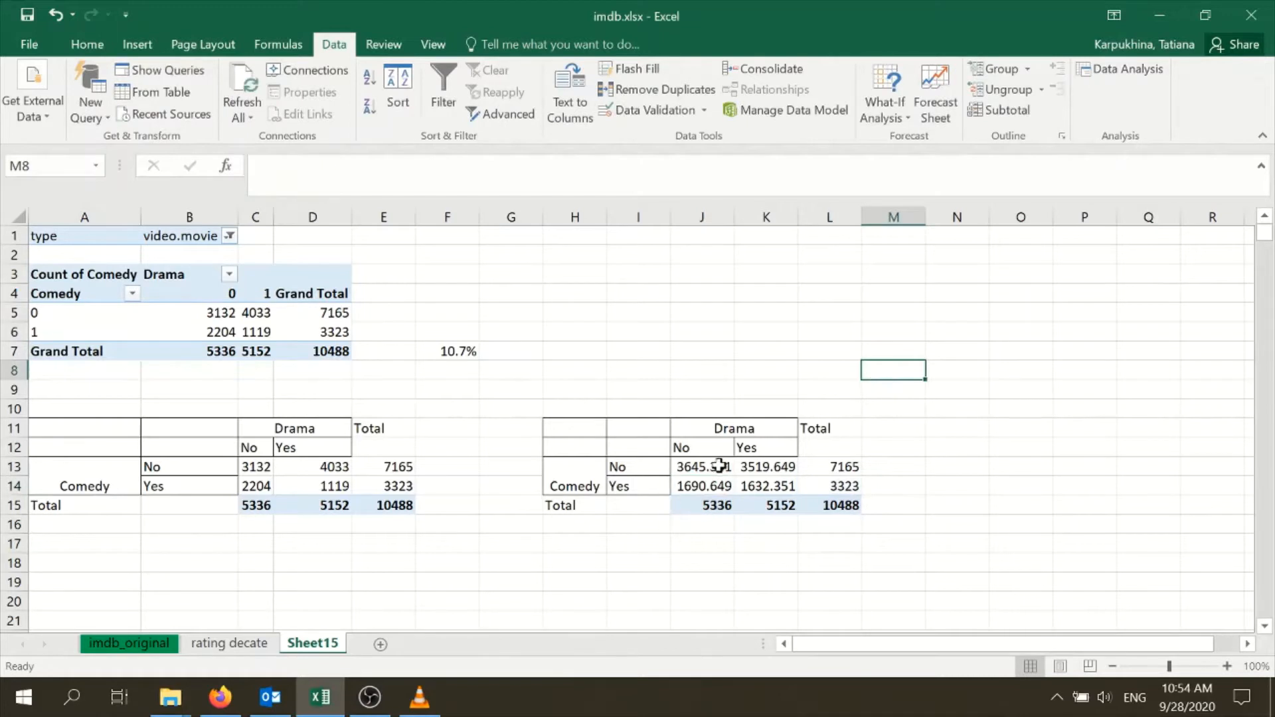
Clear the expected counts in J13:K14 and begin a new J13 formula with mixed references, =$L13*J$15
drag(718, 467, 755, 477)
key(Delete)
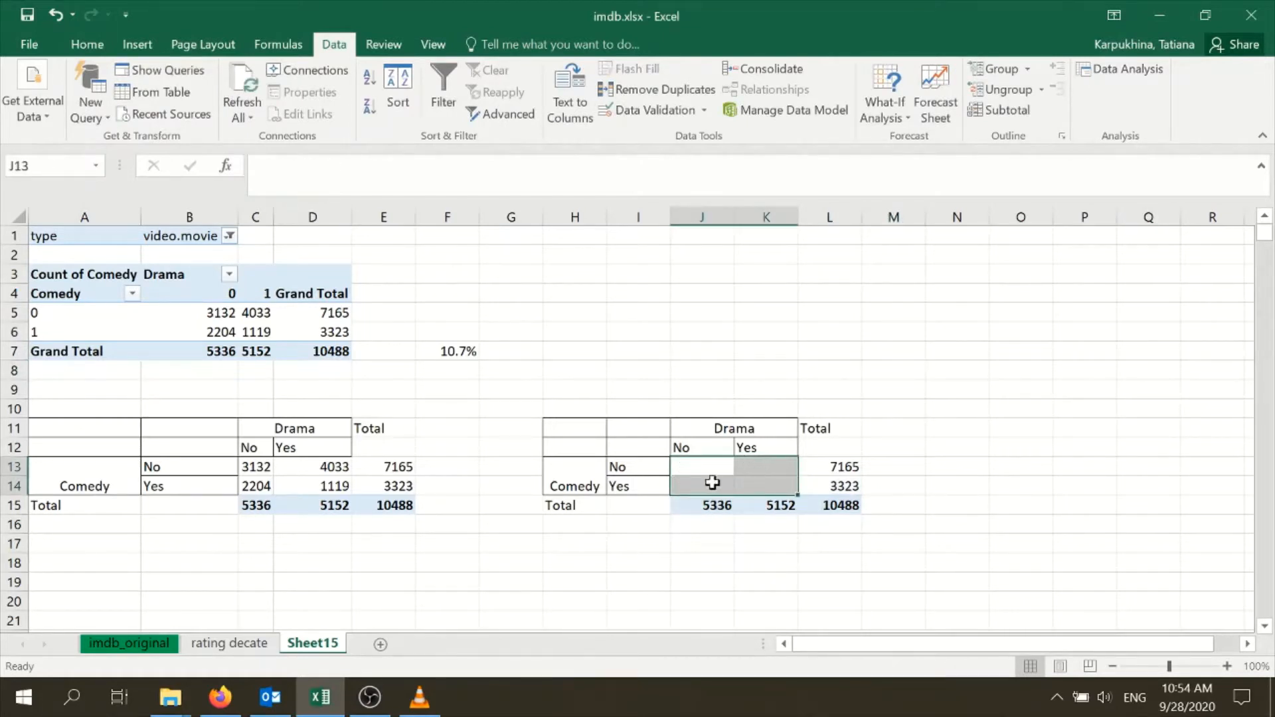
click(730, 472)
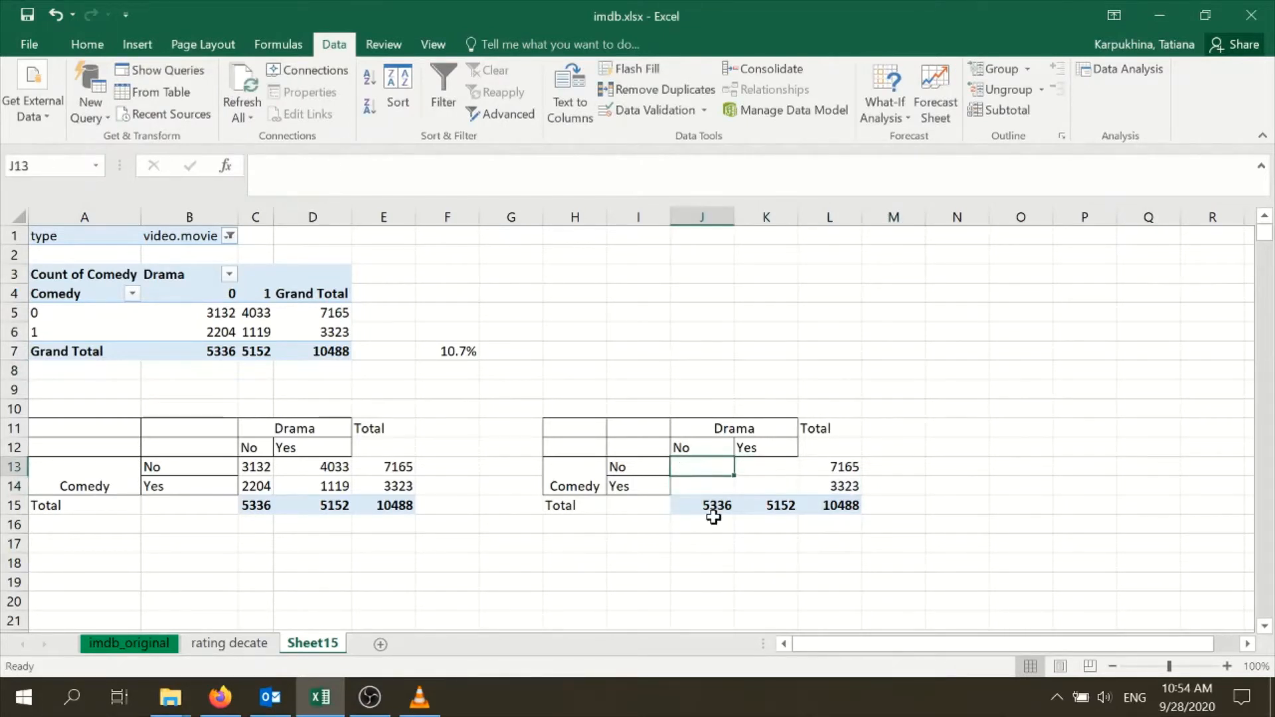
text(=)
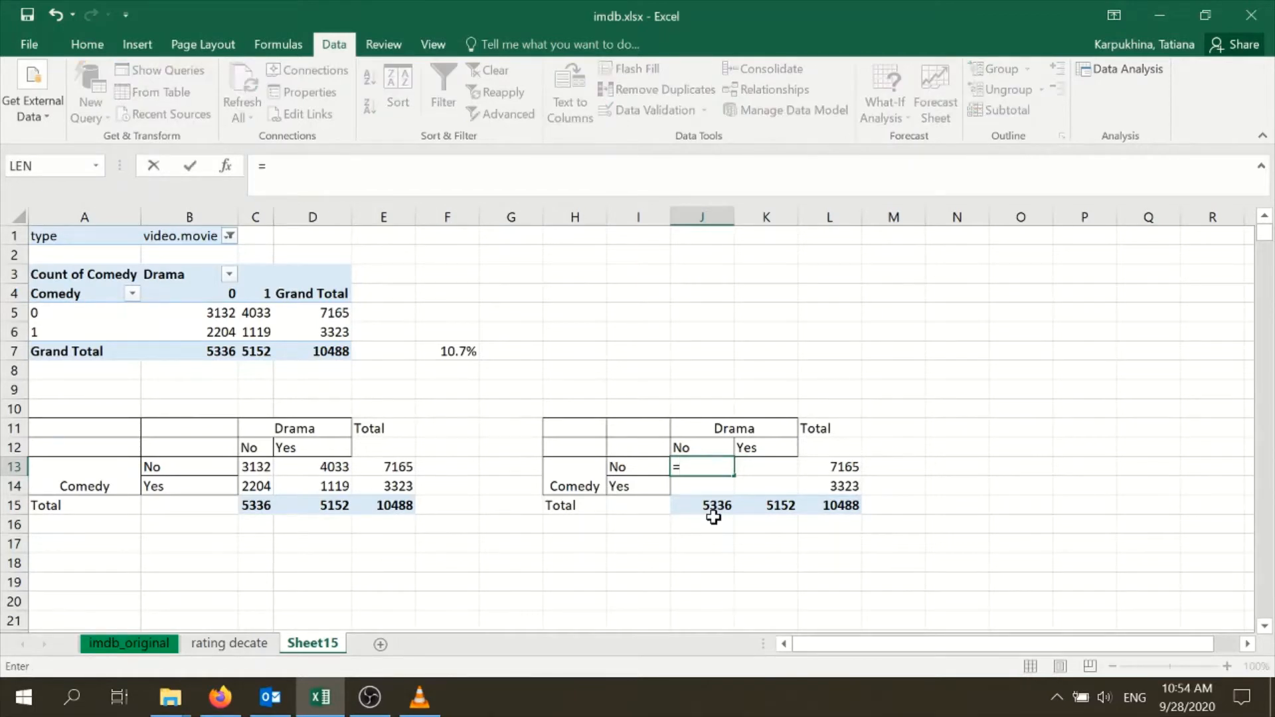
click(858, 466)
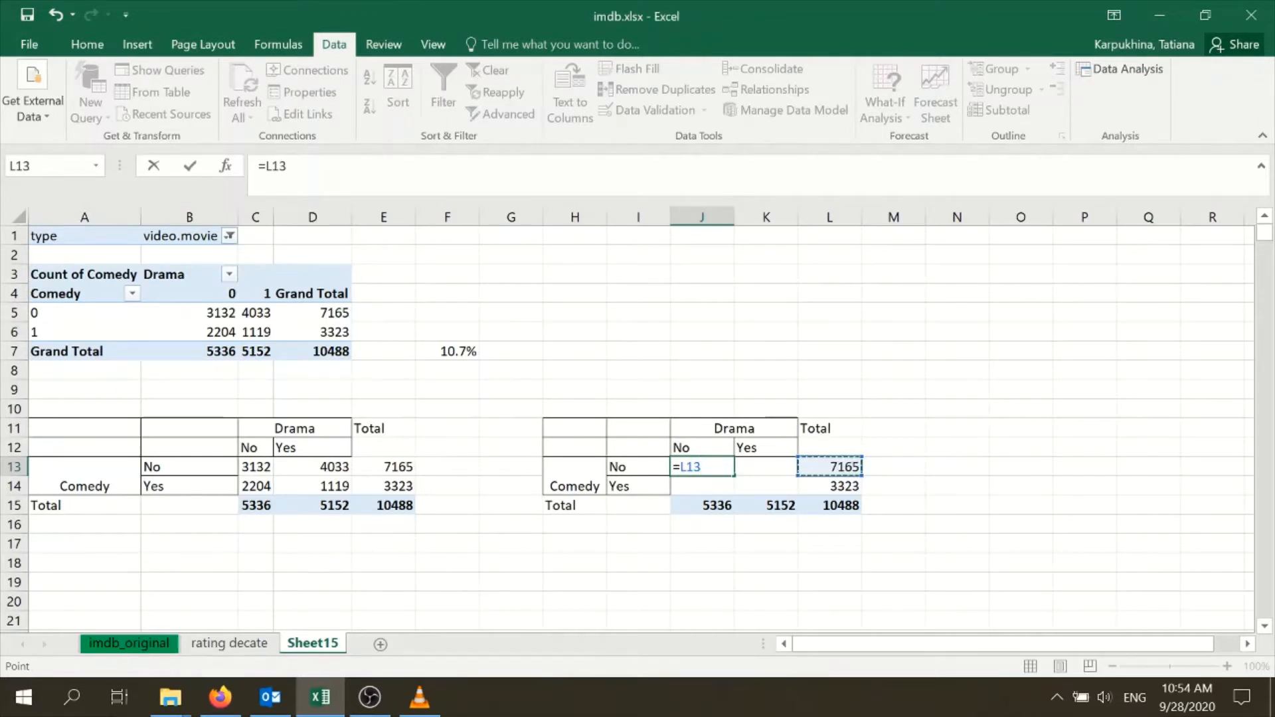
click(679, 467)
text($)
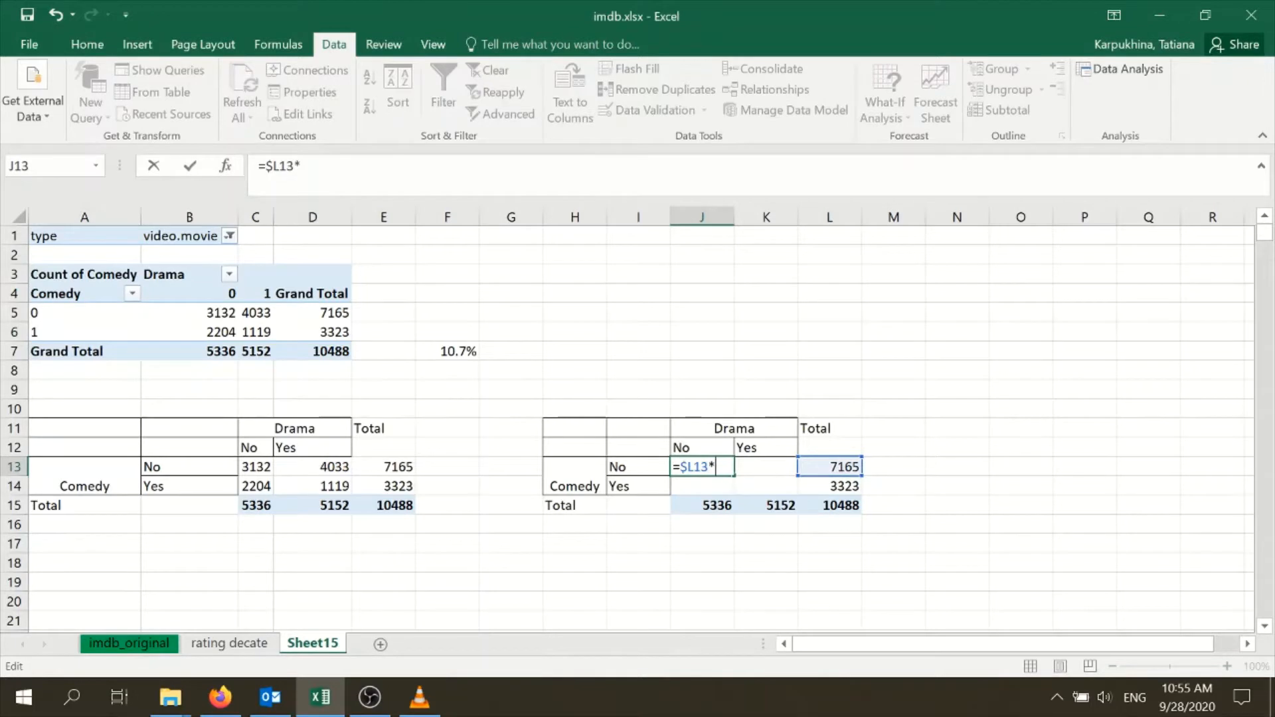
click(695, 512)
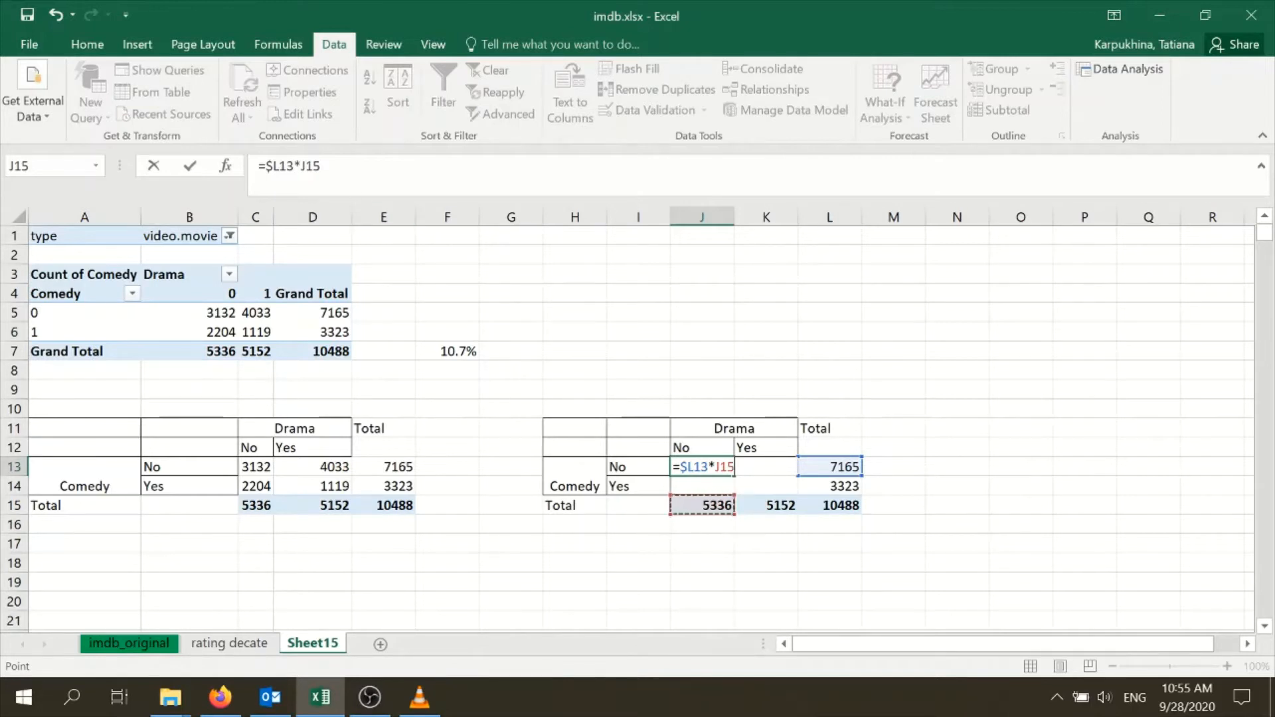
click(303, 166)
text($15/)
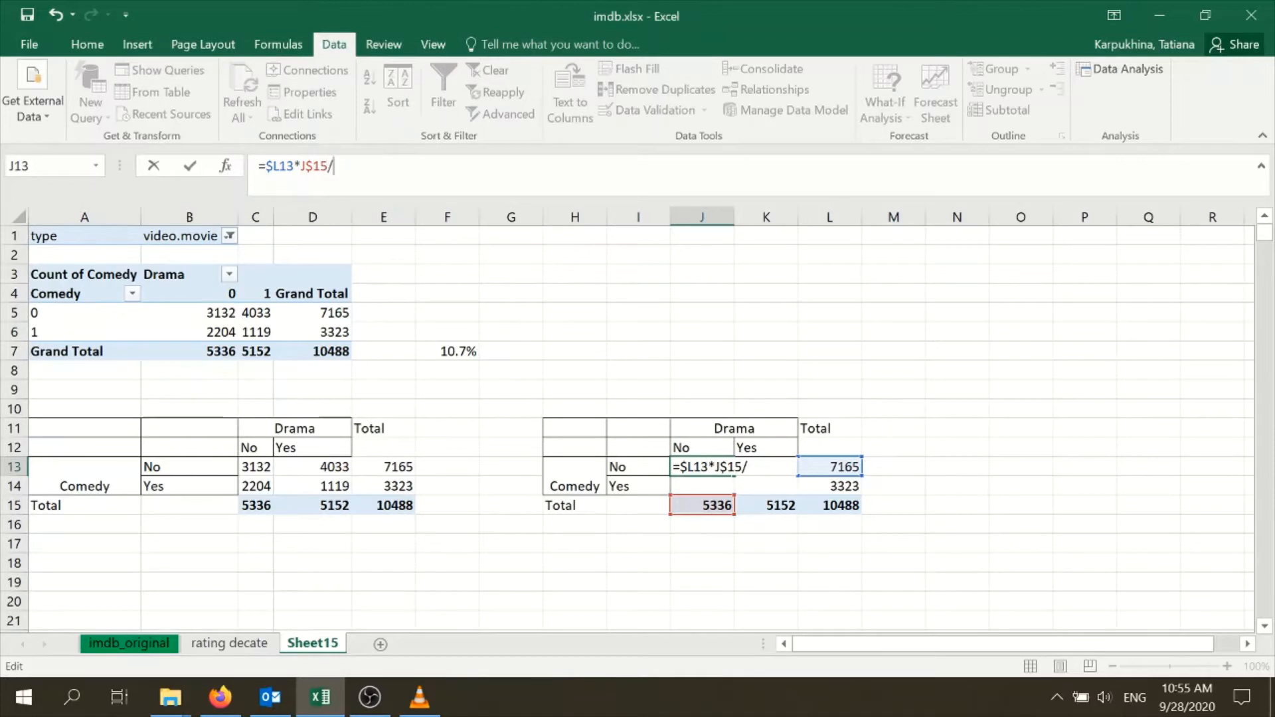
Complete the J13 formula by dividing by the grand total with a fully absolute reference, giving =$L13*J$15/$L$15
click(821, 510)
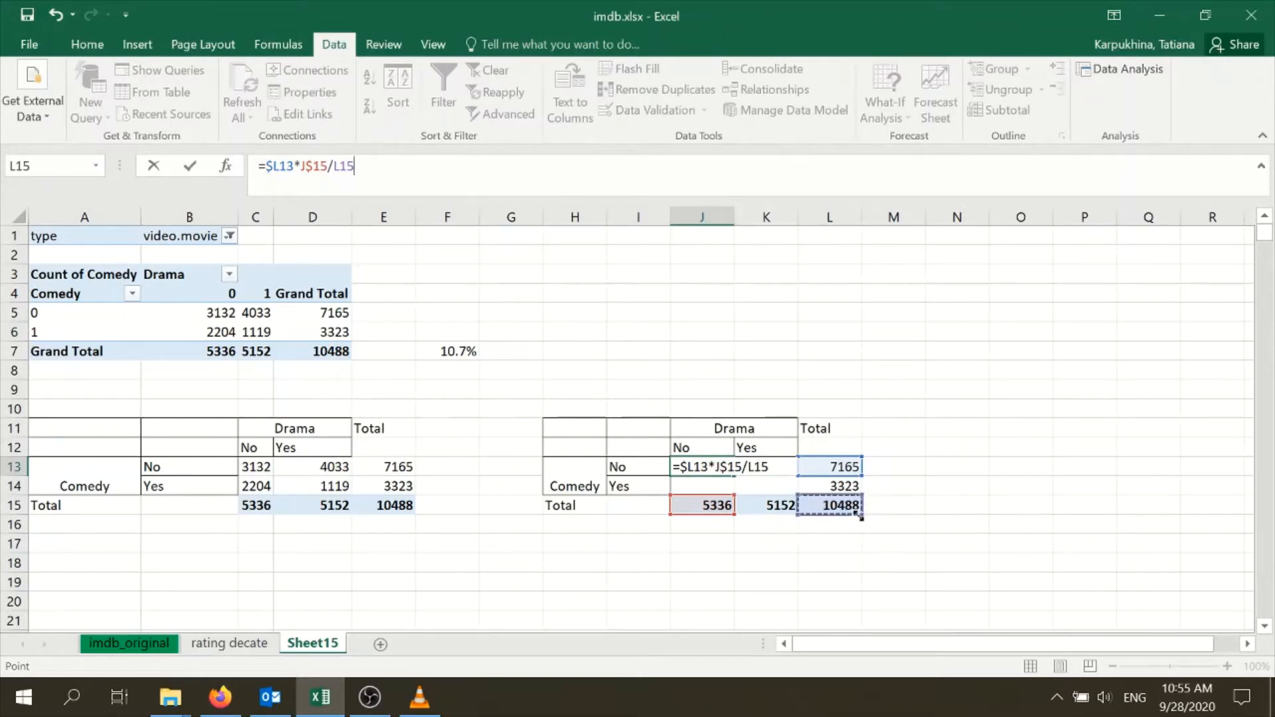
key(F4)
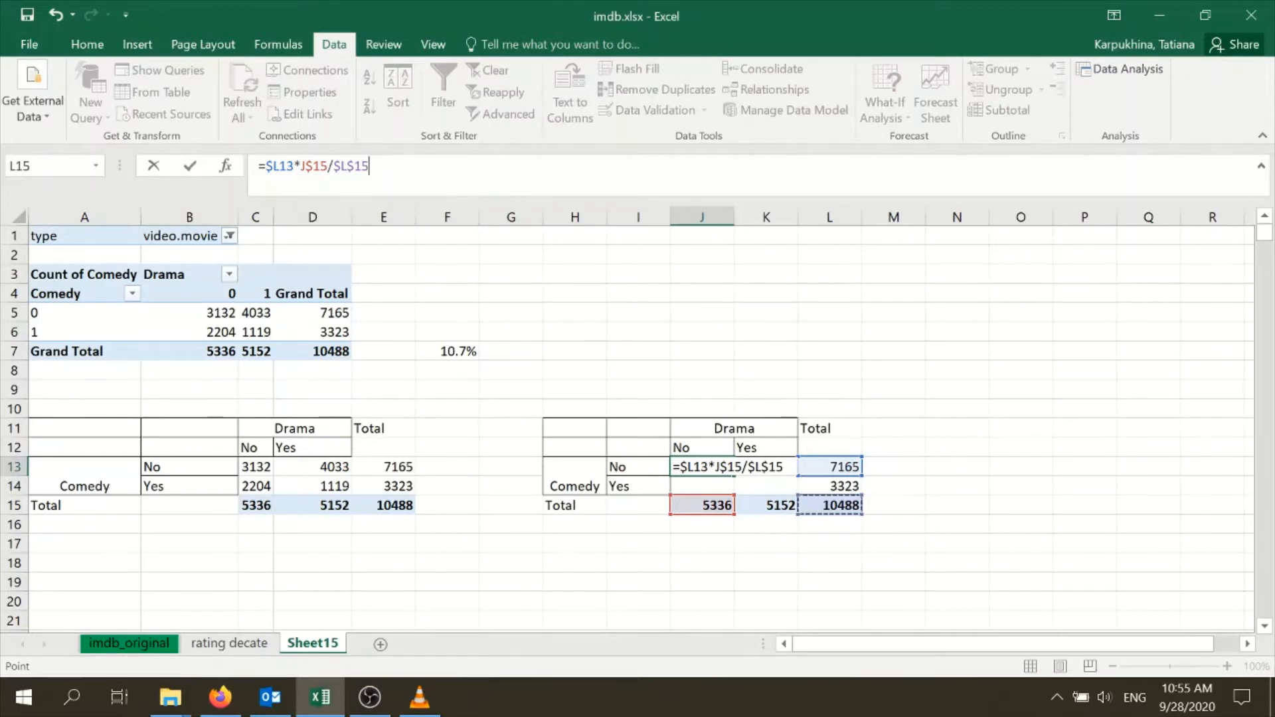
key(F4)
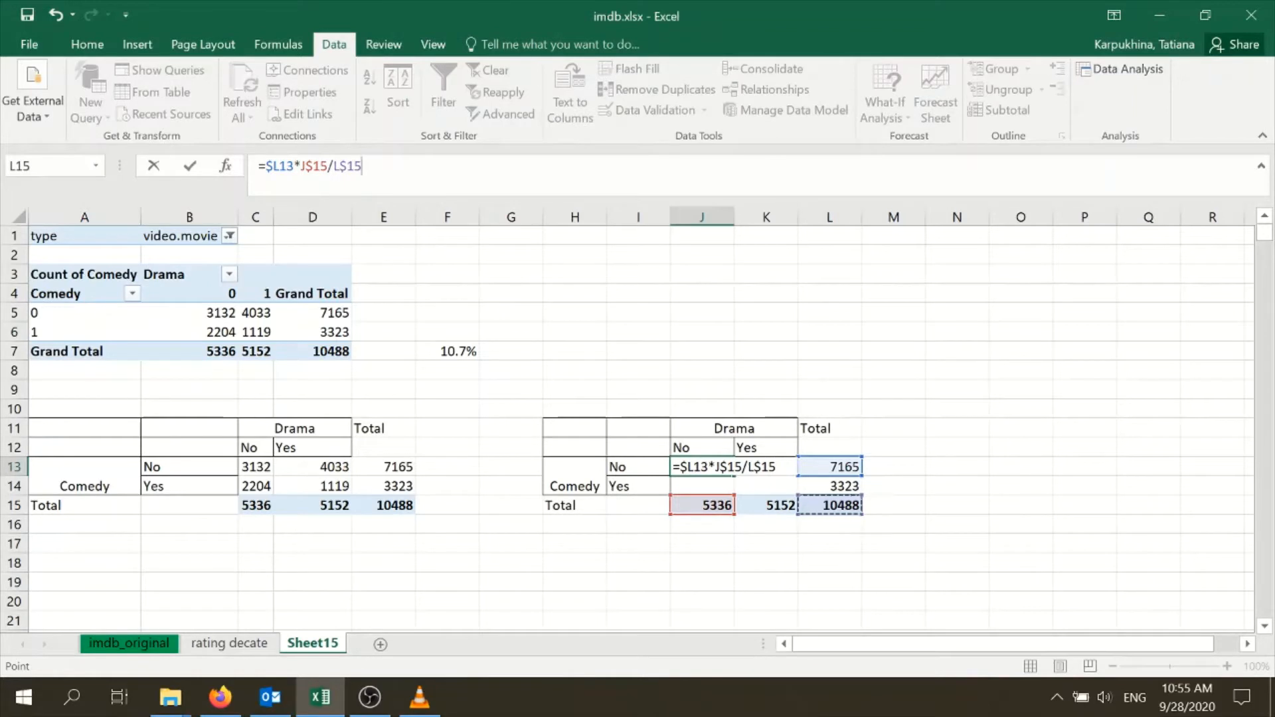
key(F4)
key(F4)
key(F4)
key(ctrl+Return)
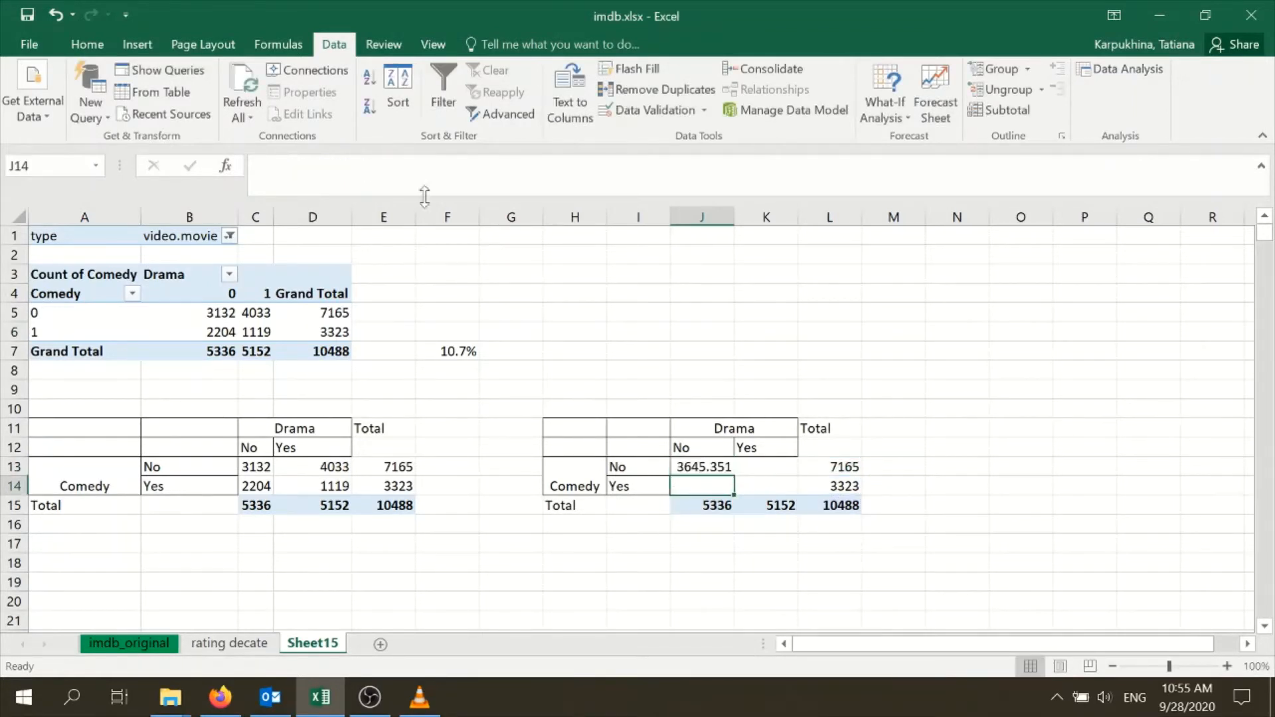
Fill the mixed-reference formula from J13 across J13:K14 and check the copied references in K14 and J14
drag(736, 476, 801, 497)
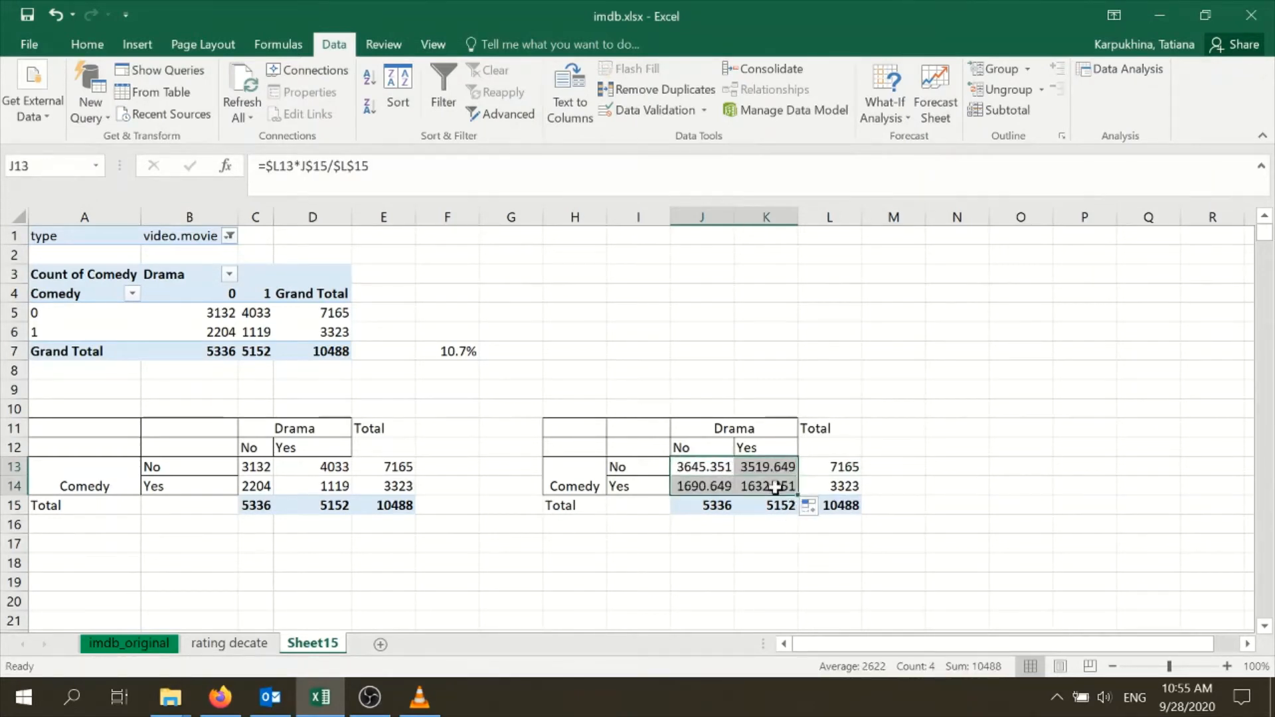
click(765, 487)
key(F2)
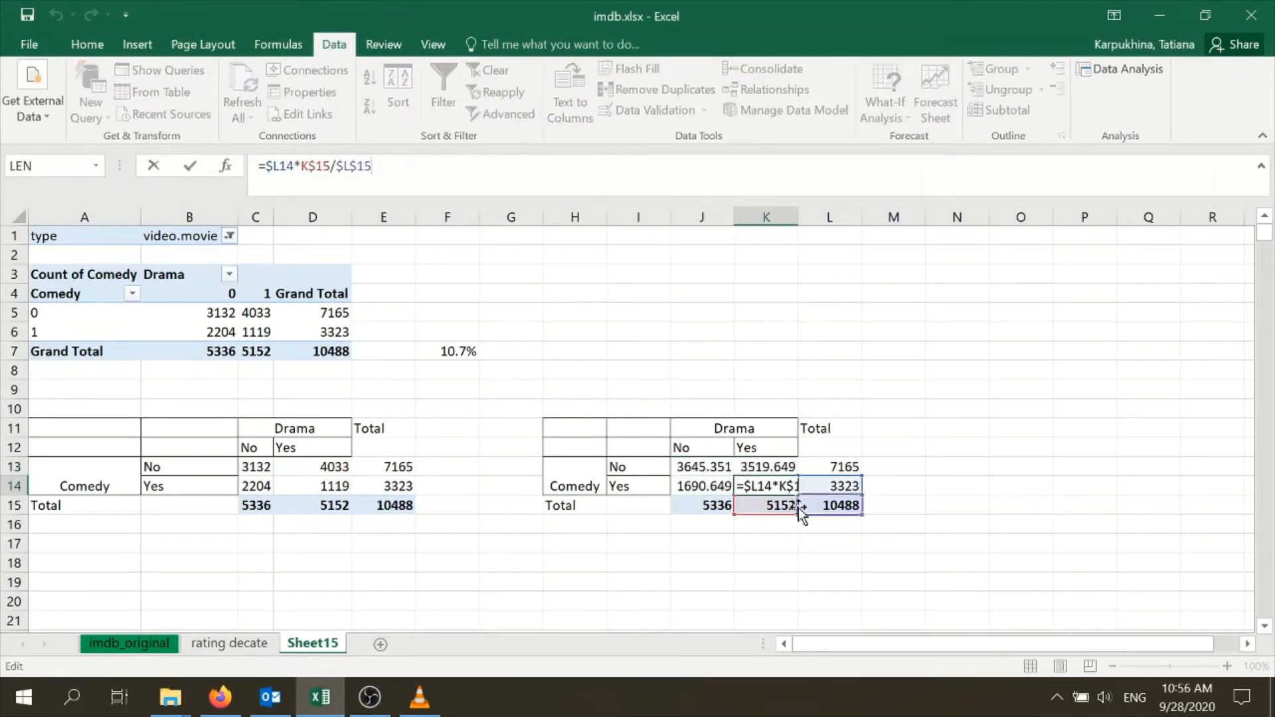
click(710, 506)
click(703, 486)
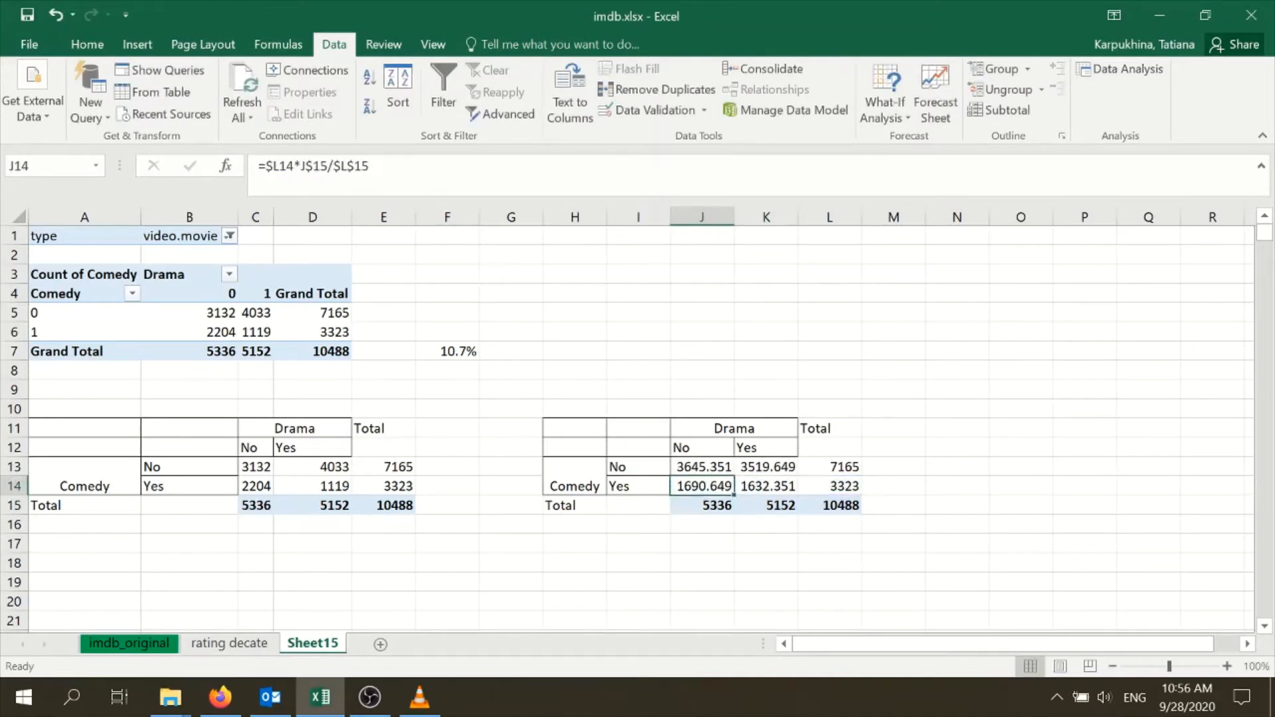
key(F2)
key(Return)
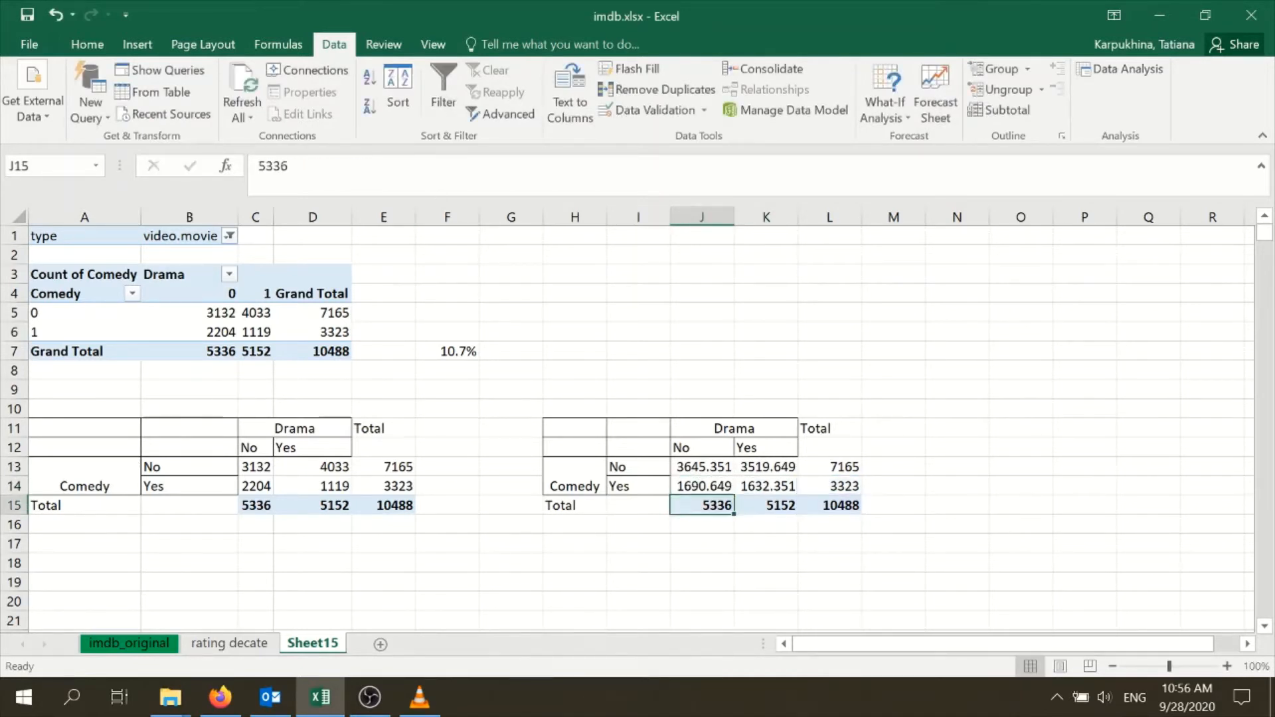
drag(706, 471, 753, 479)
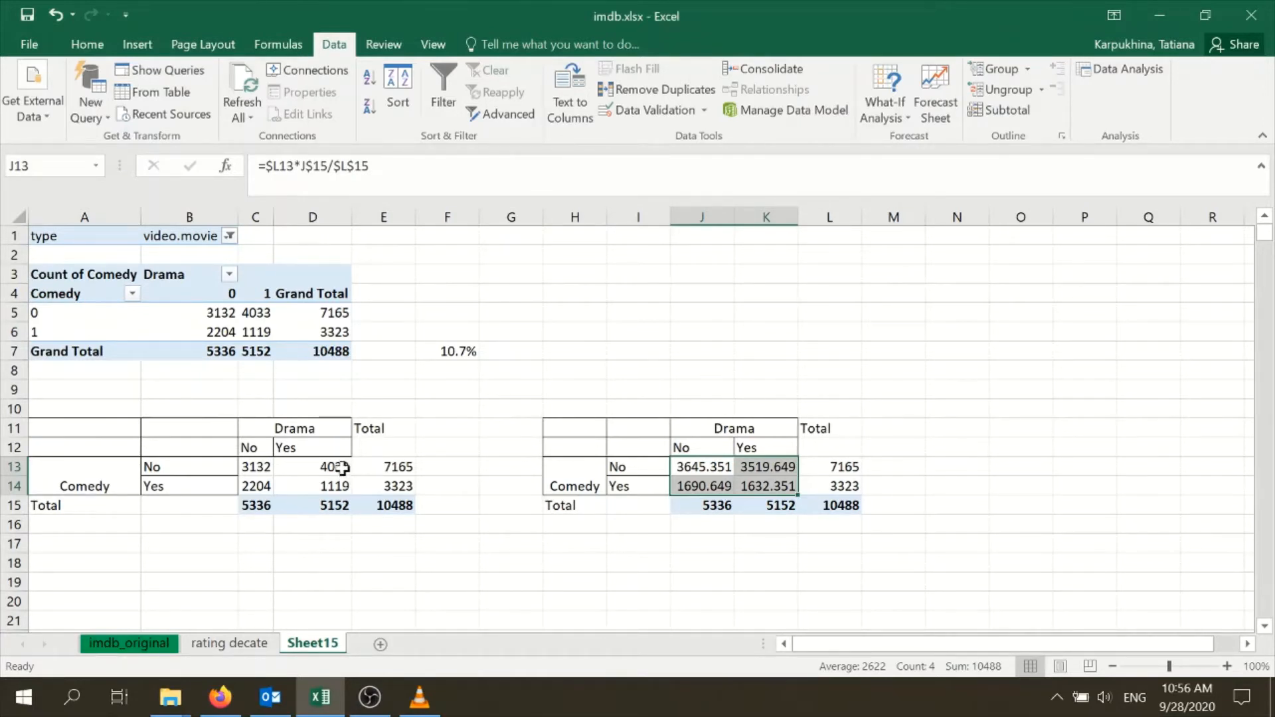
click(763, 582)
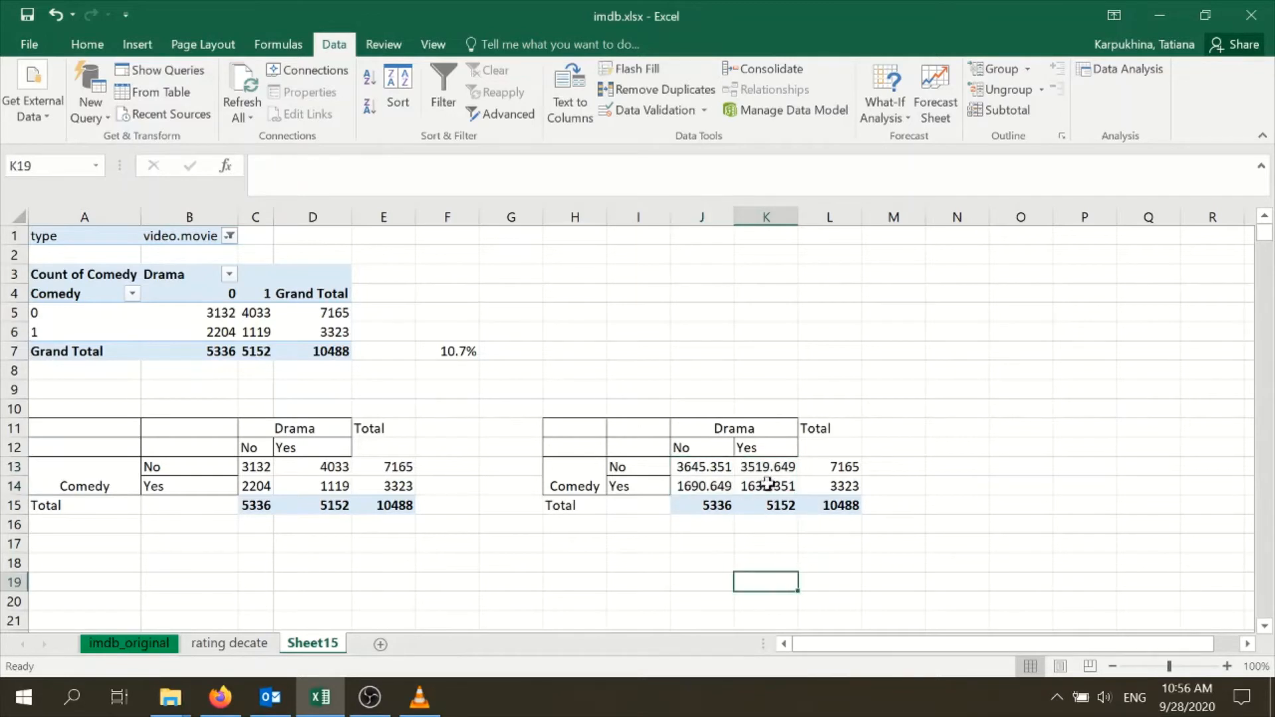
click(956, 467)
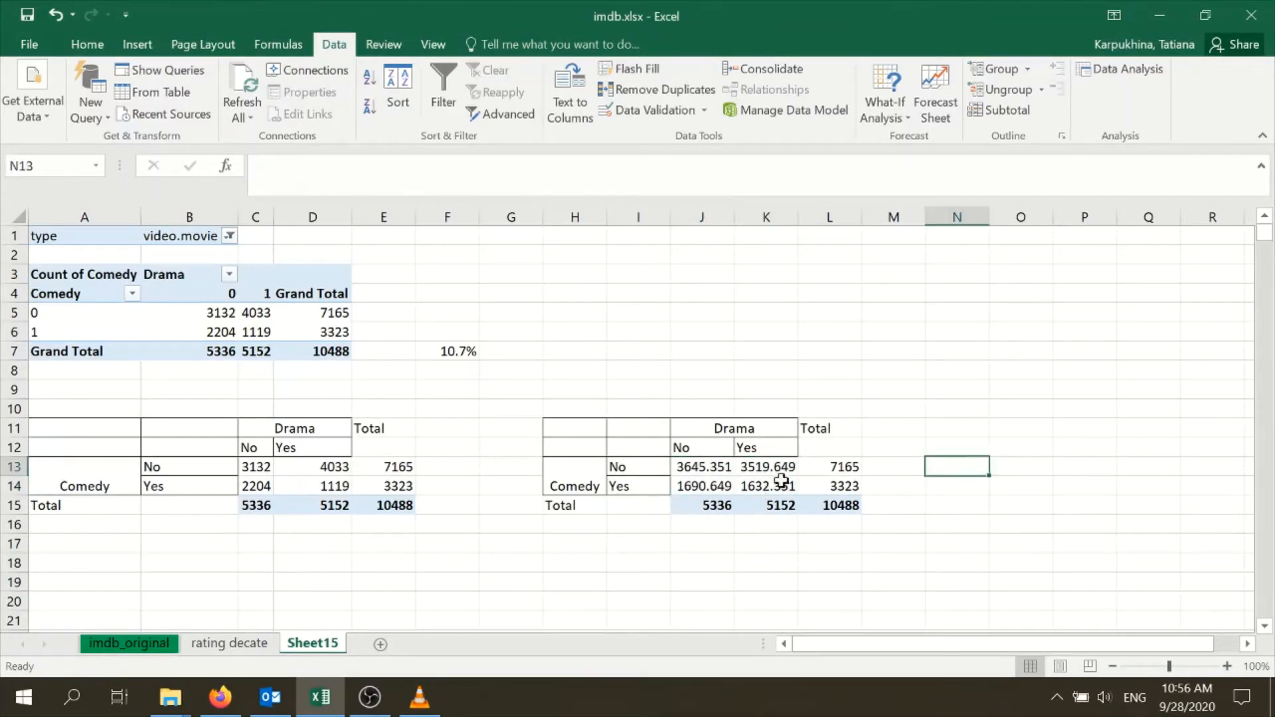
click(823, 466)
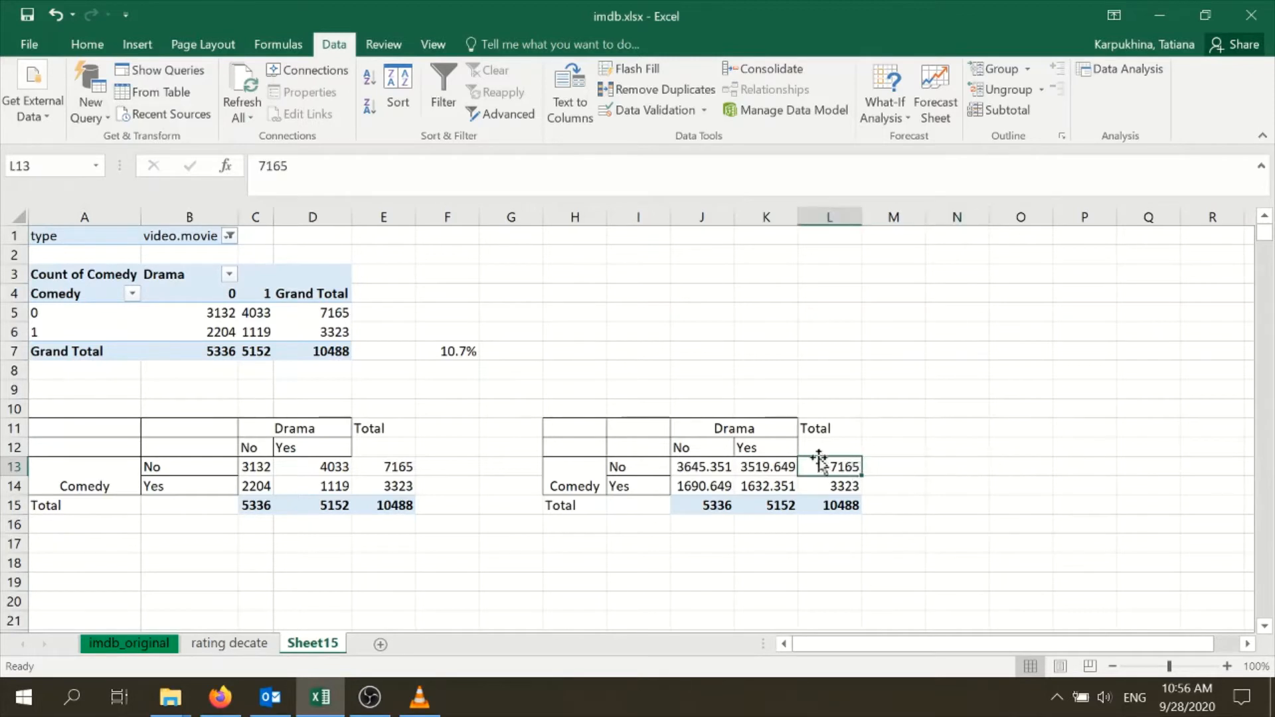
click(966, 465)
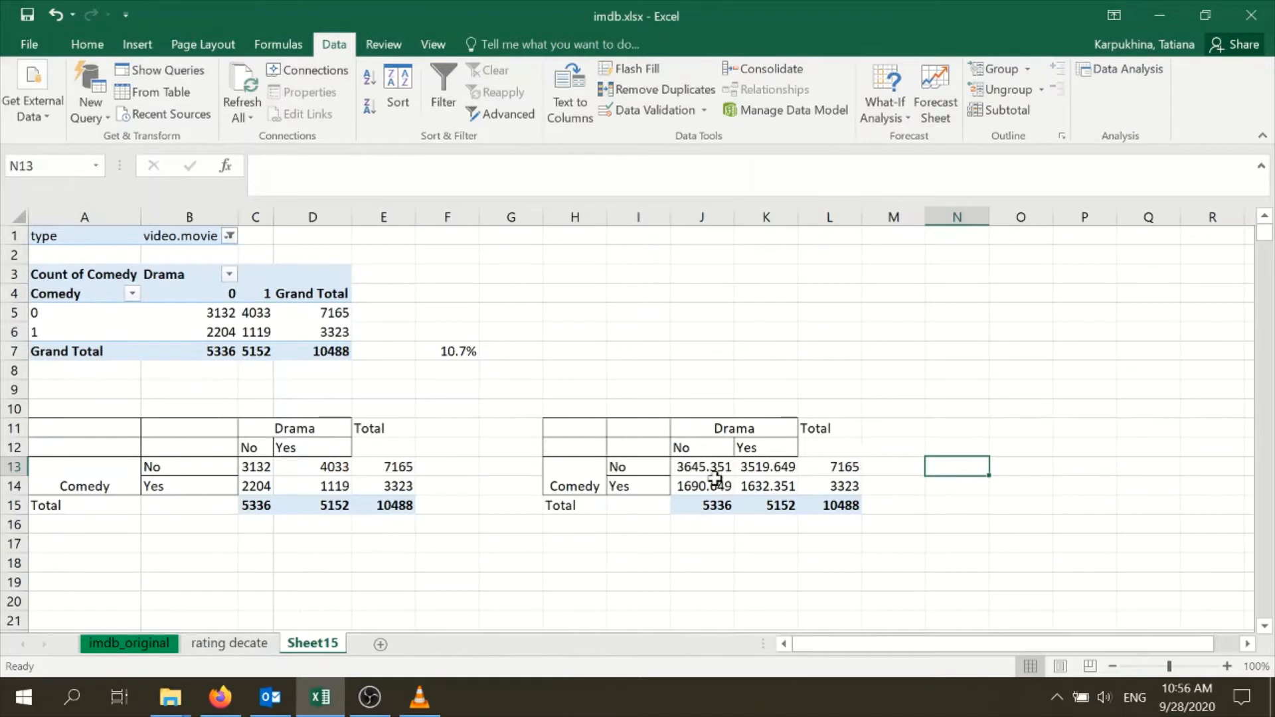
Copy the expected counts table H11:L15 and paste it starting at N11
drag(578, 433, 842, 495)
key(ctrl+c)
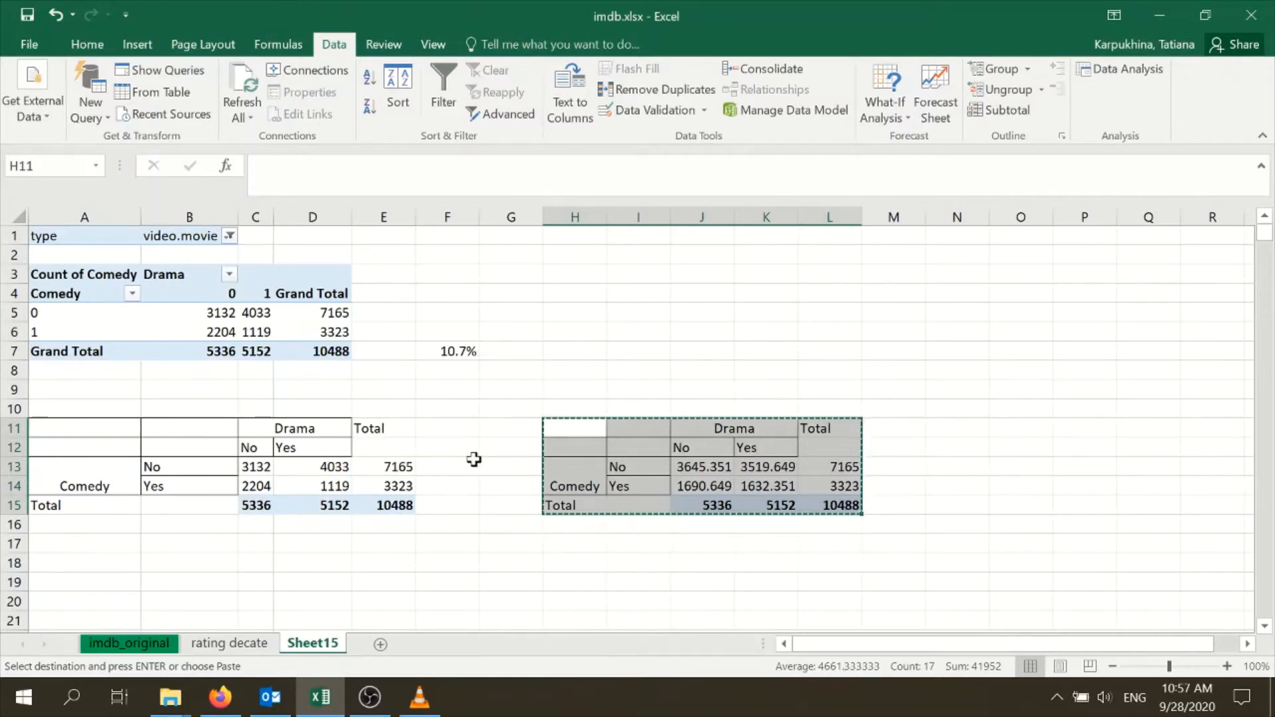
click(952, 429)
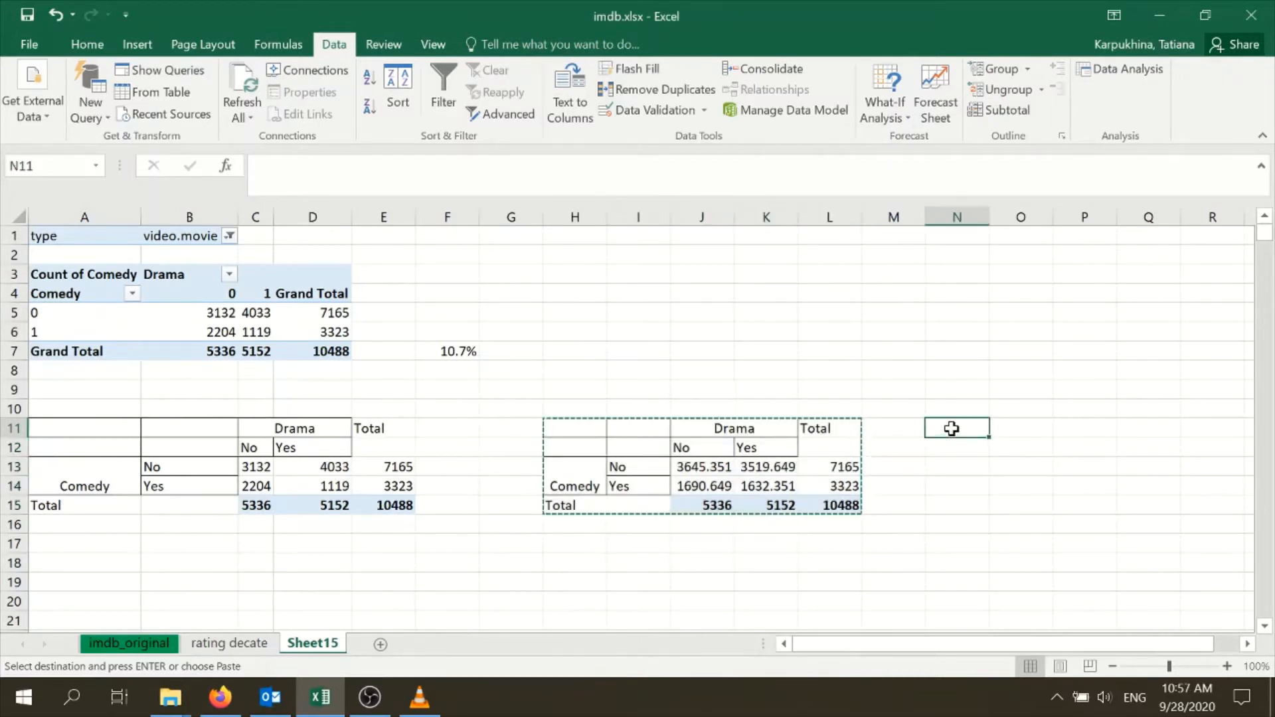
key(ctrl+v)
click(1020, 544)
drag(1009, 643, 1034, 643)
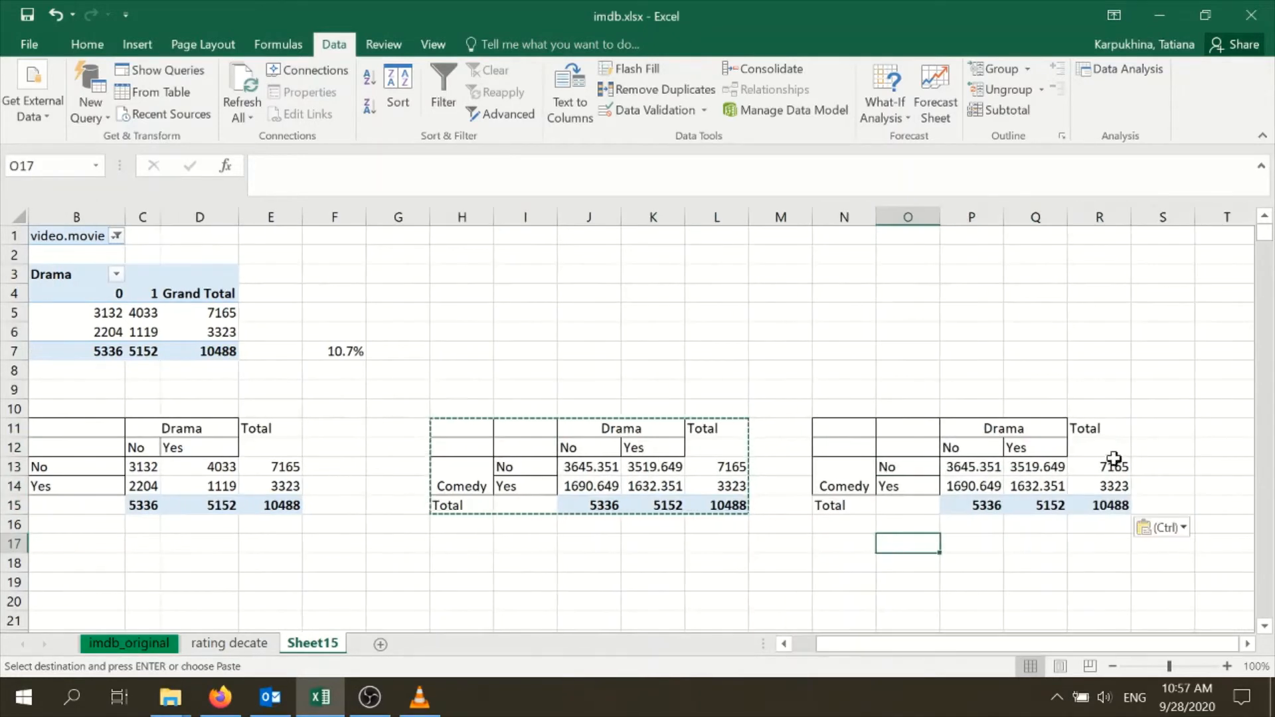
Replace the row totals of the pasted table with =SUM(P13:Q13) in R13, filled down to R14
click(1114, 463)
text(=)
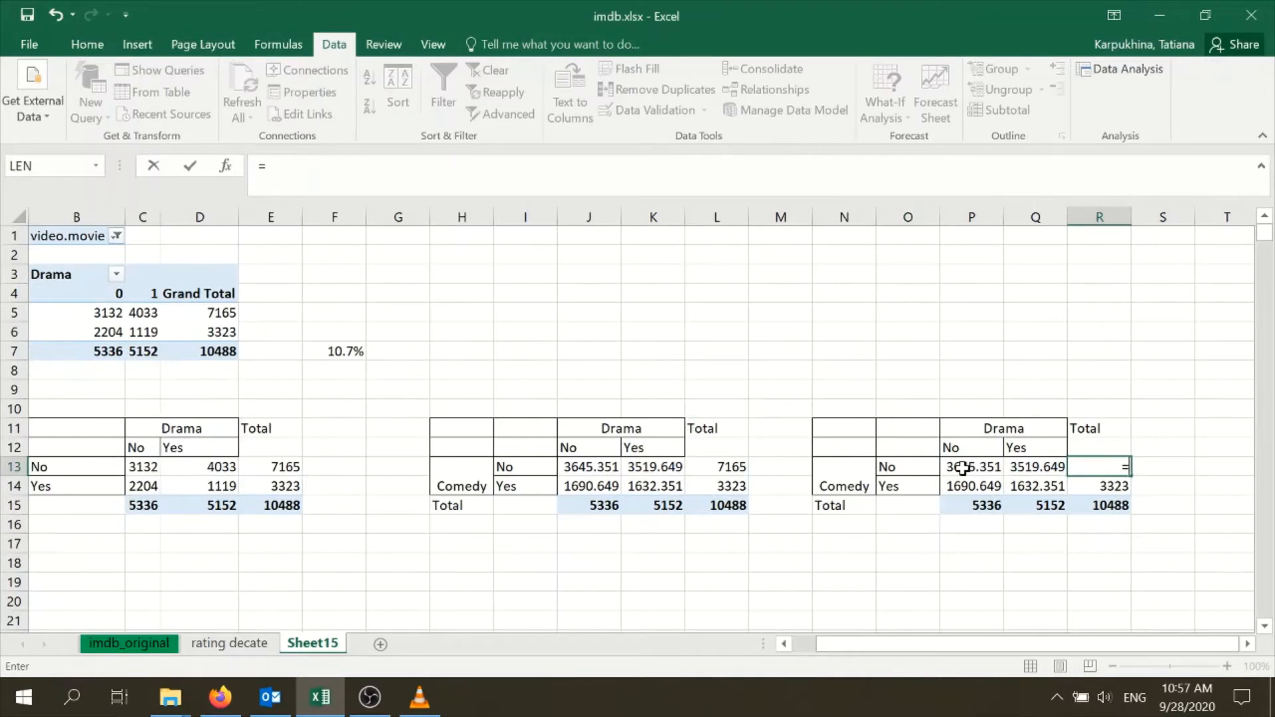
text(sum)
double_click(1134, 487)
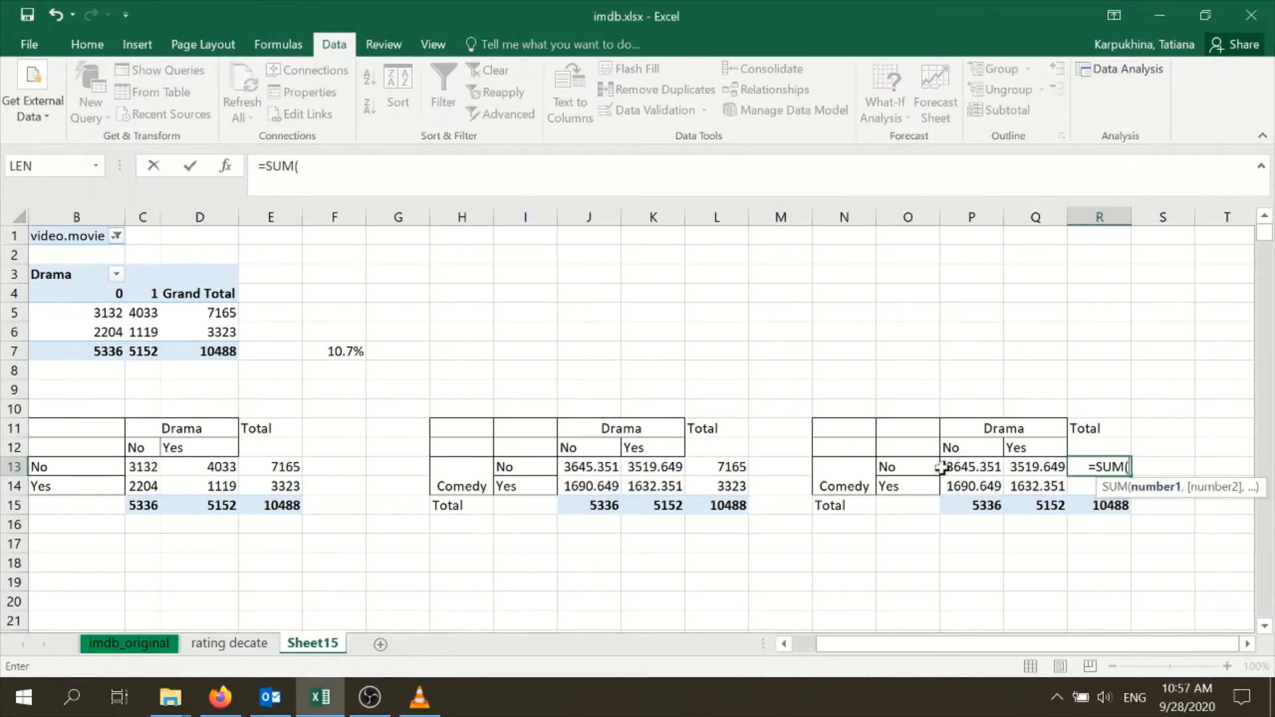
drag(957, 467, 1017, 467)
key(Return)
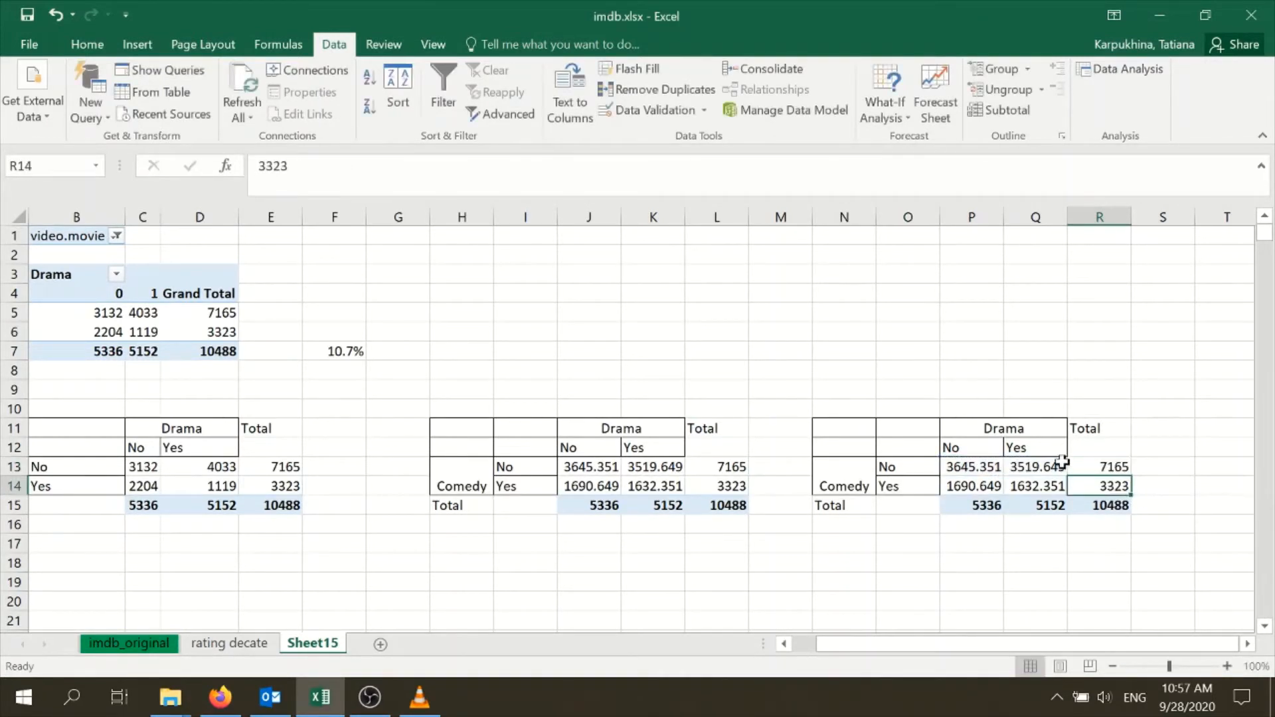
click(1110, 468)
drag(1131, 477, 1130, 492)
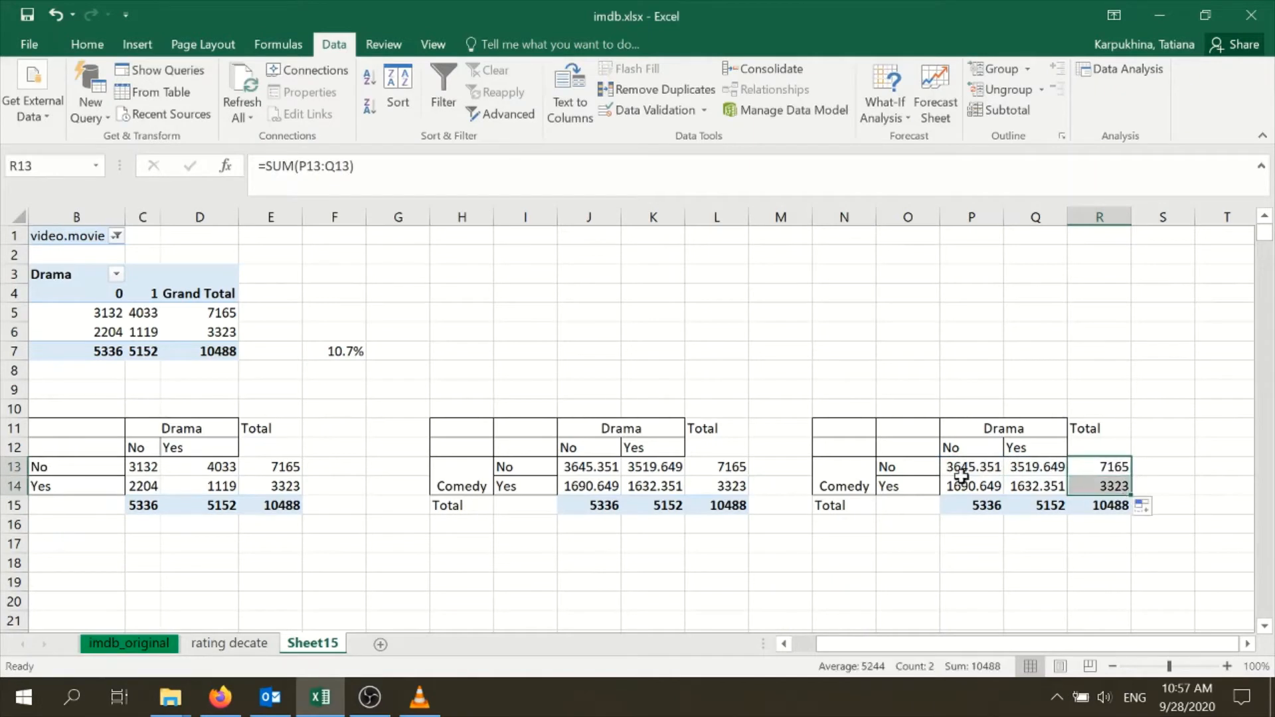
Clear the copied counts in P13:Q14 and the column totals in P15:R15 of the third table
drag(984, 472, 1136, 515)
key(Delete)
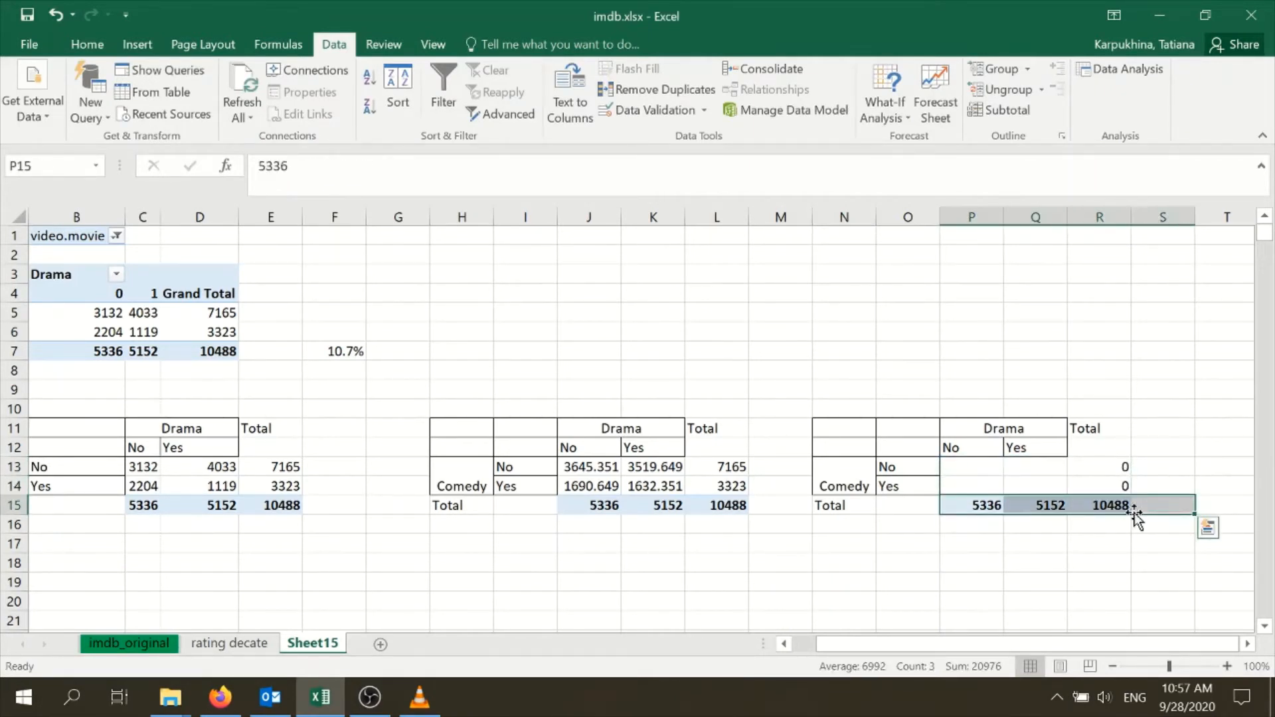
key(Delete)
click(1079, 580)
Calculate the expected row share in P13 as =J13/$L13 and fill it across to Q13
click(975, 471)
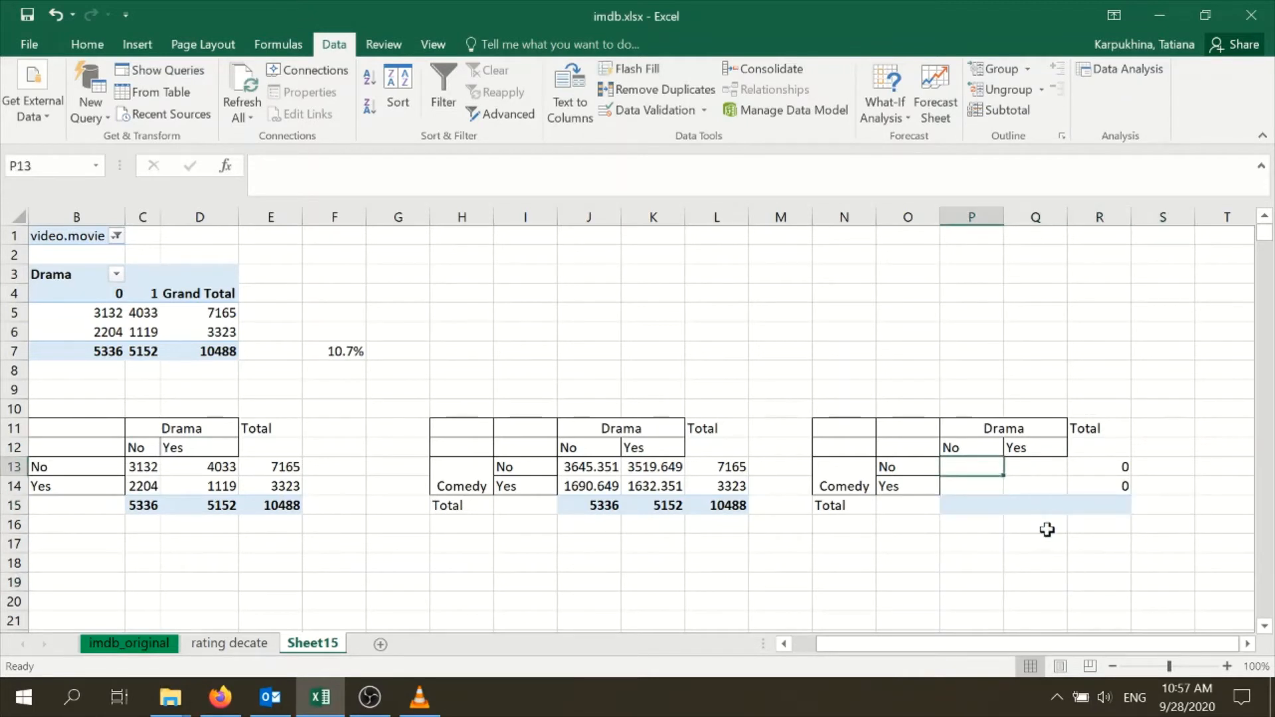
text(=)
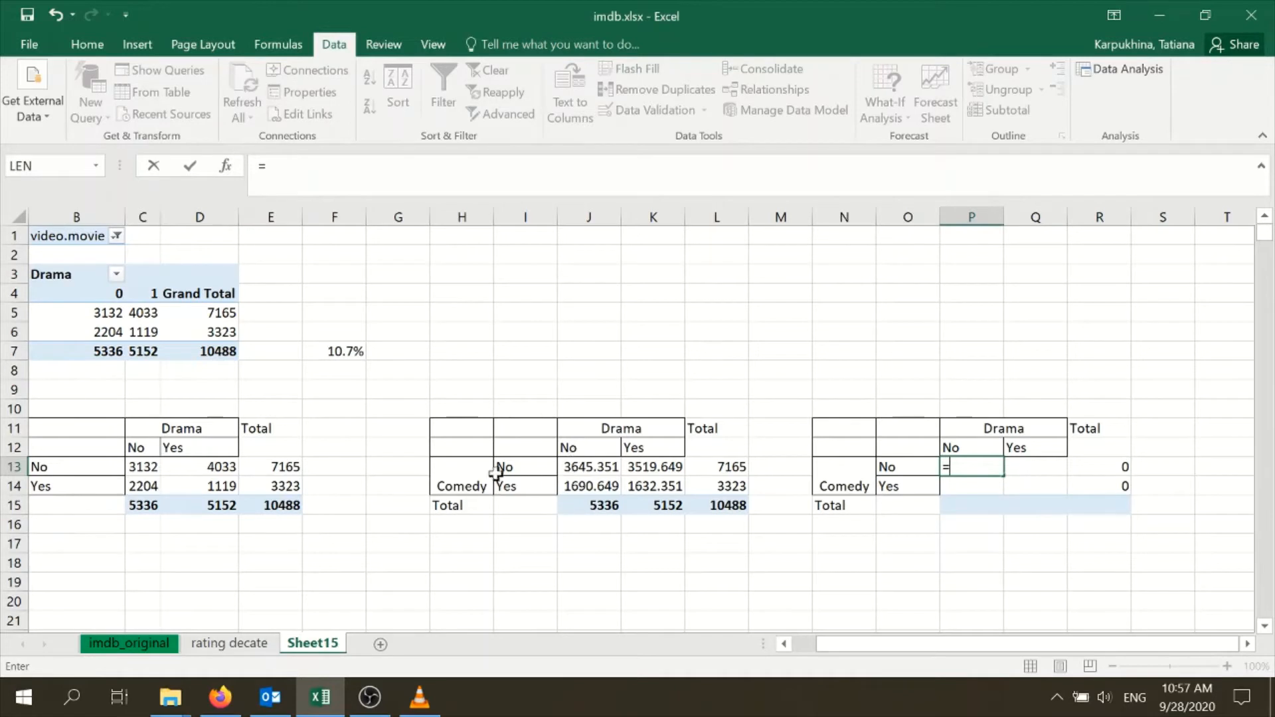
click(610, 467)
text(/)
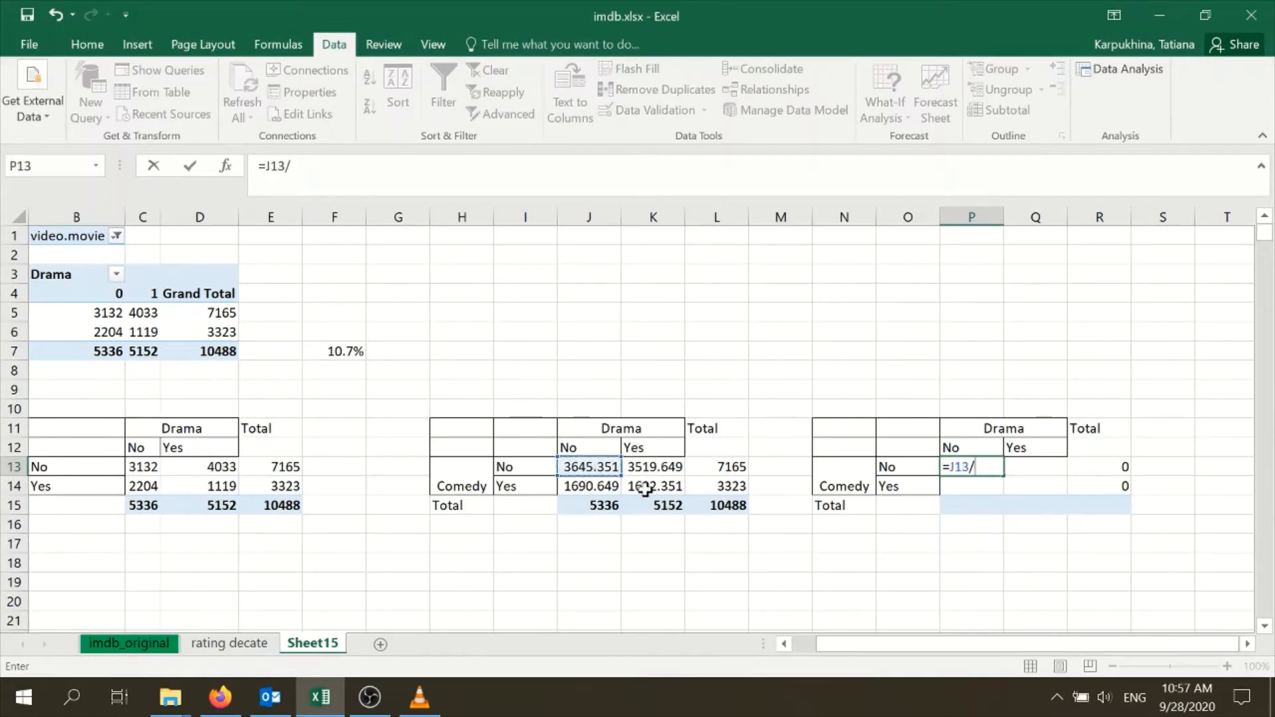
click(716, 466)
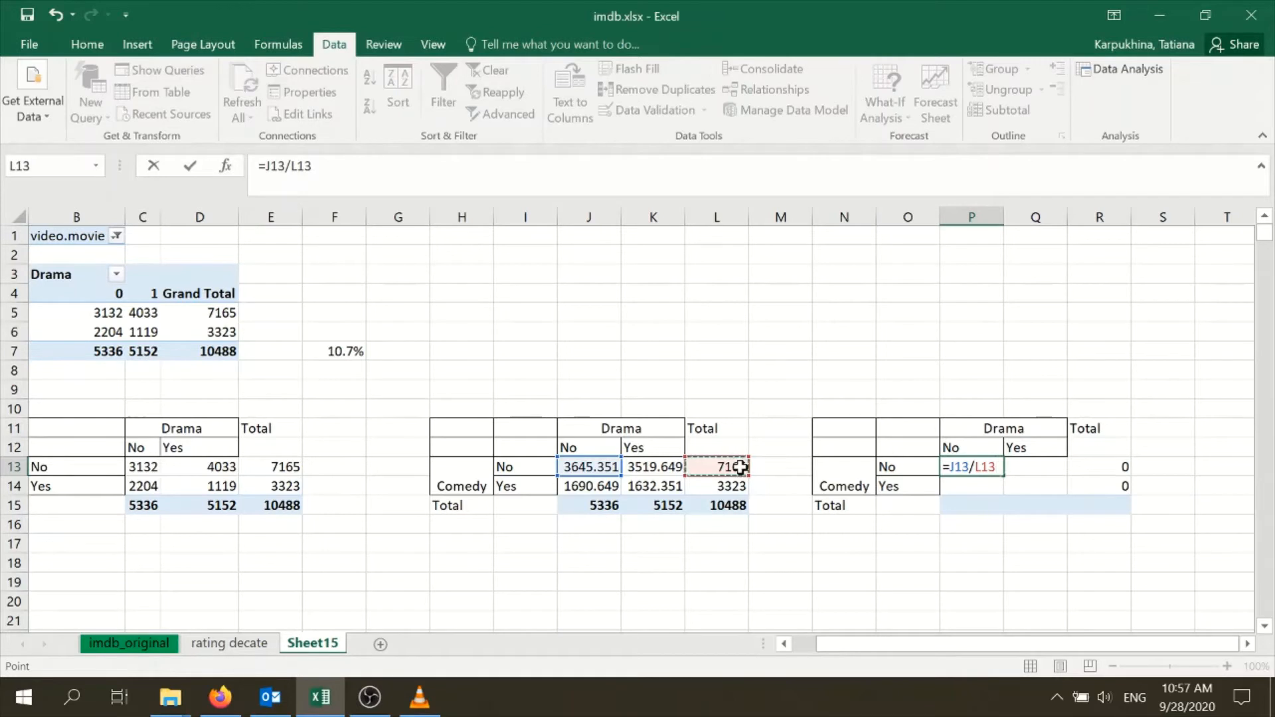
key(F4)
key(F4)
key(F4)
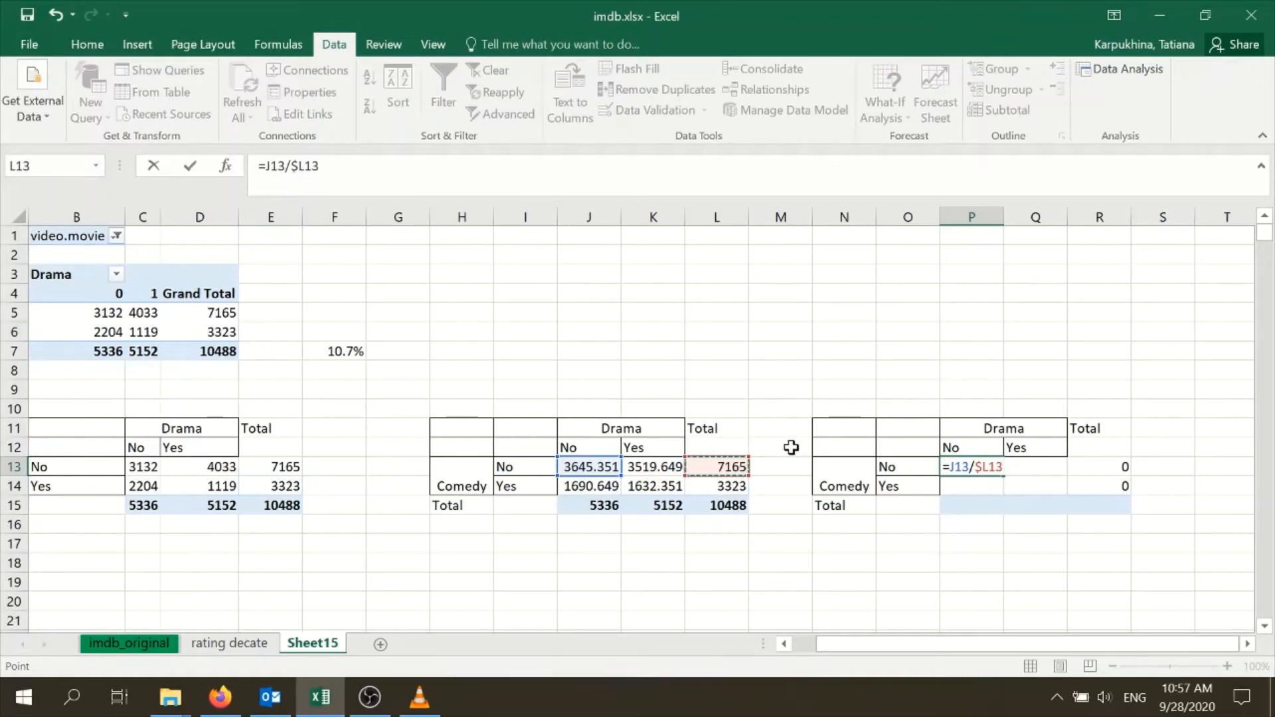
key(ctrl+Return)
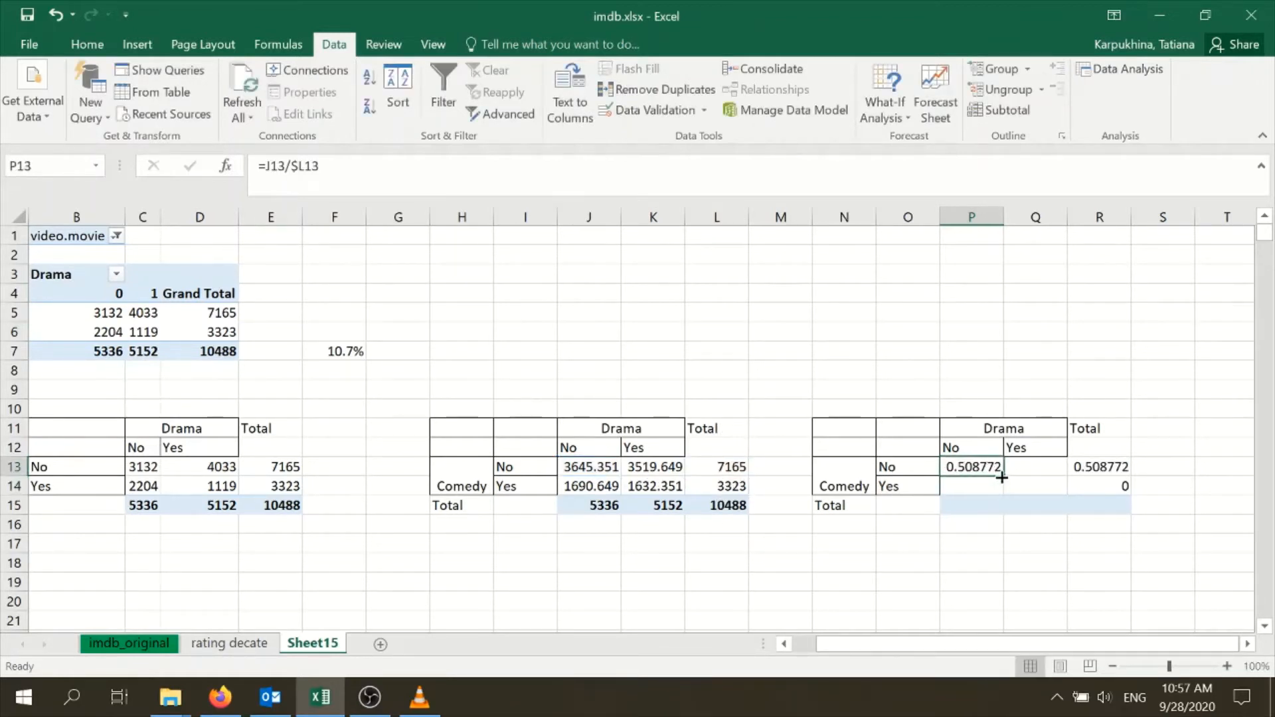
drag(1001, 477, 1039, 467)
click(1039, 463)
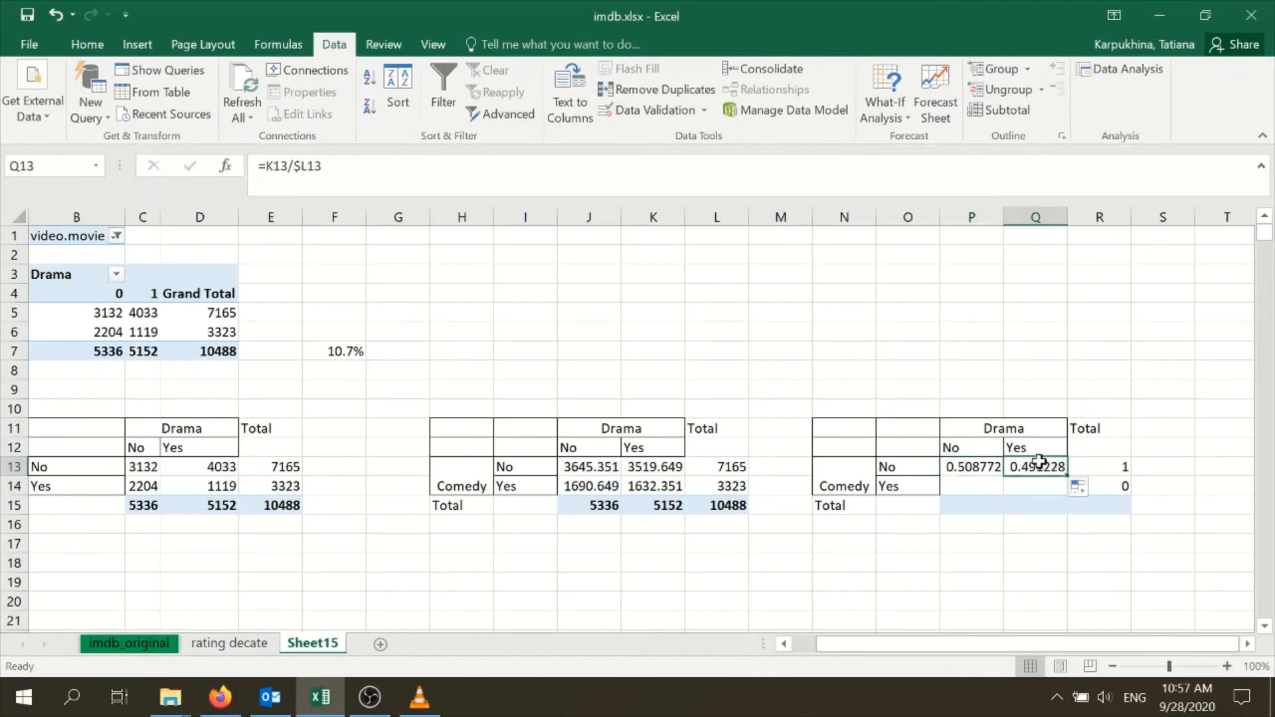
Fill the row share formulas from P13:Q13 down to P14:Q14 and check the cell references in the formulas
key(F2)
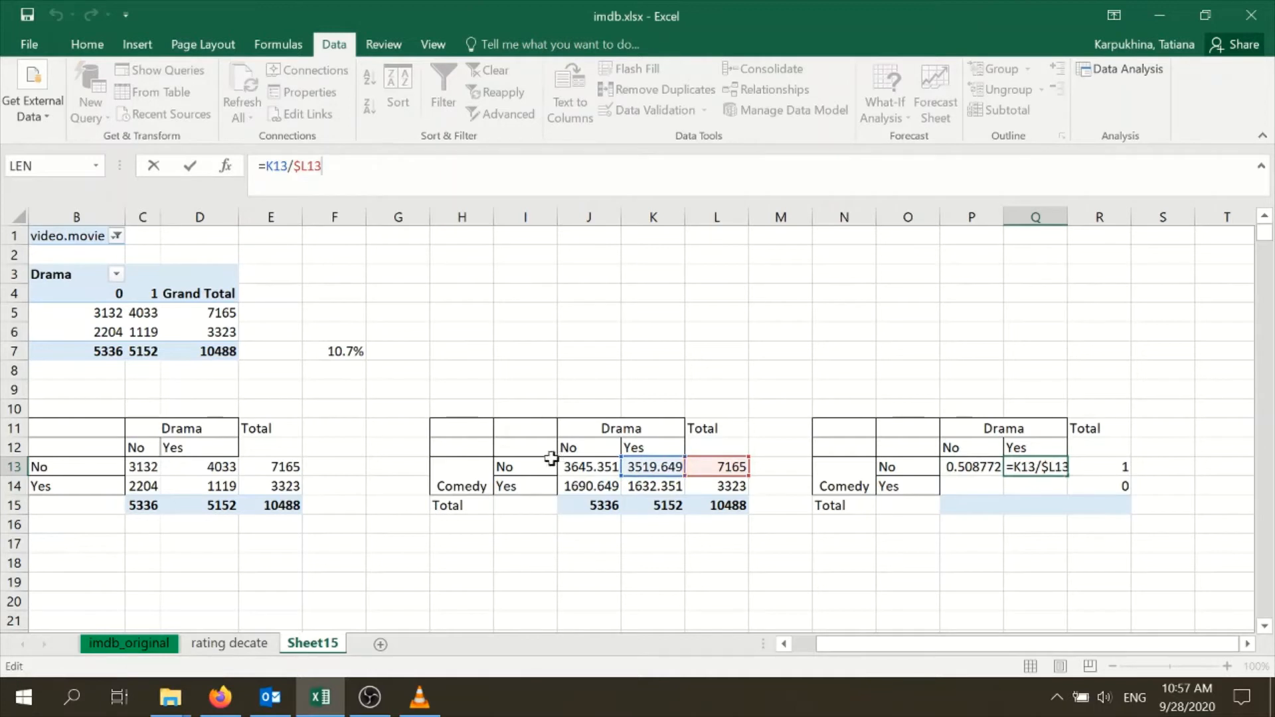
click(1083, 485)
click(947, 467)
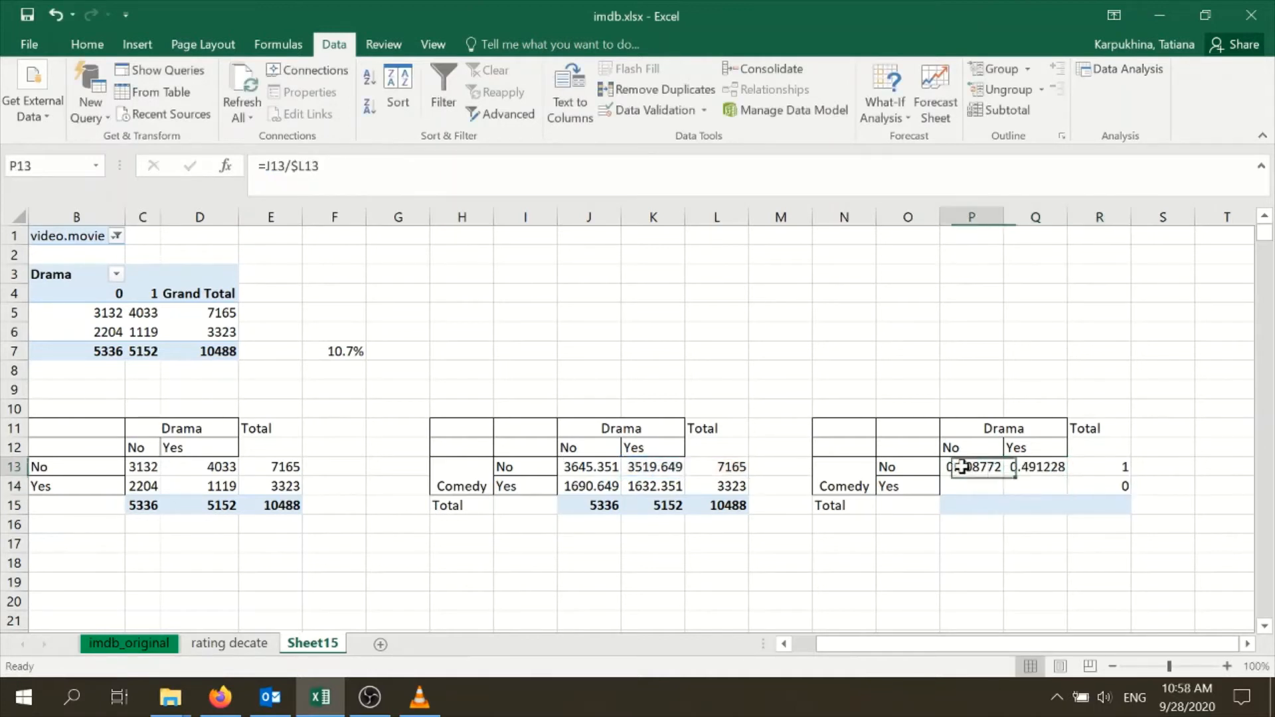
drag(1003, 477, 1066, 497)
click(990, 491)
key(F2)
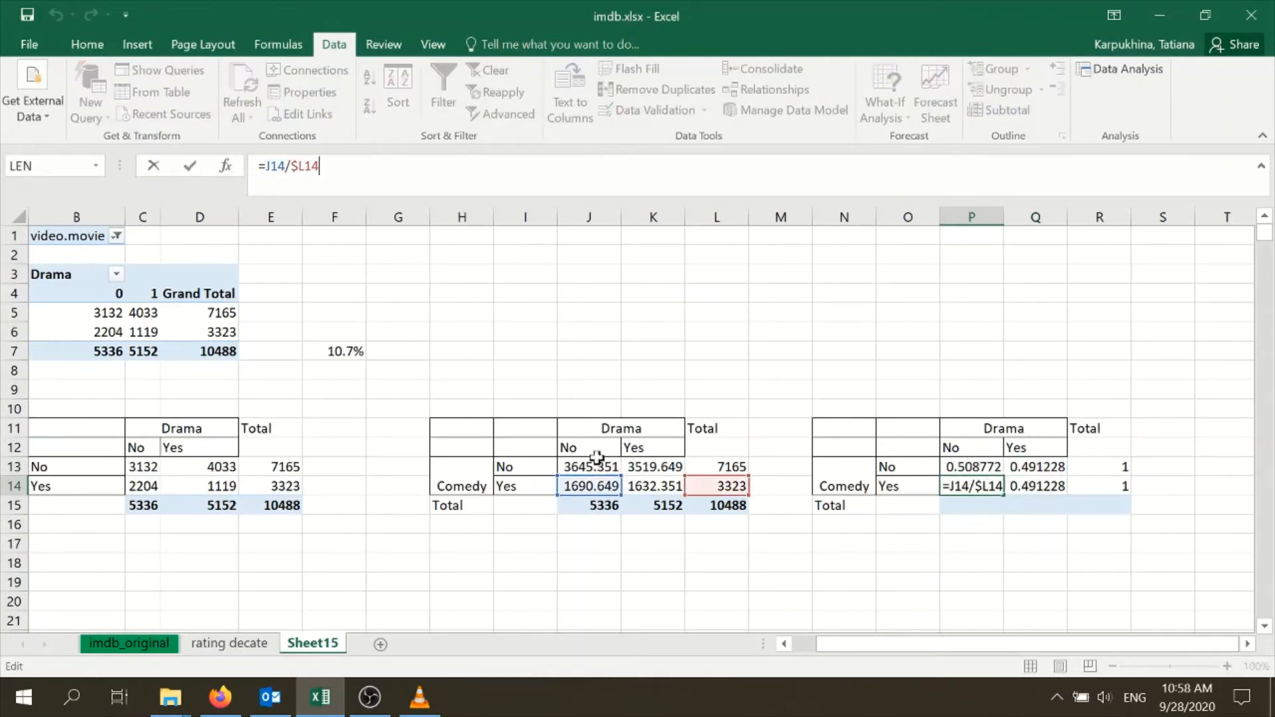
key(Tab)
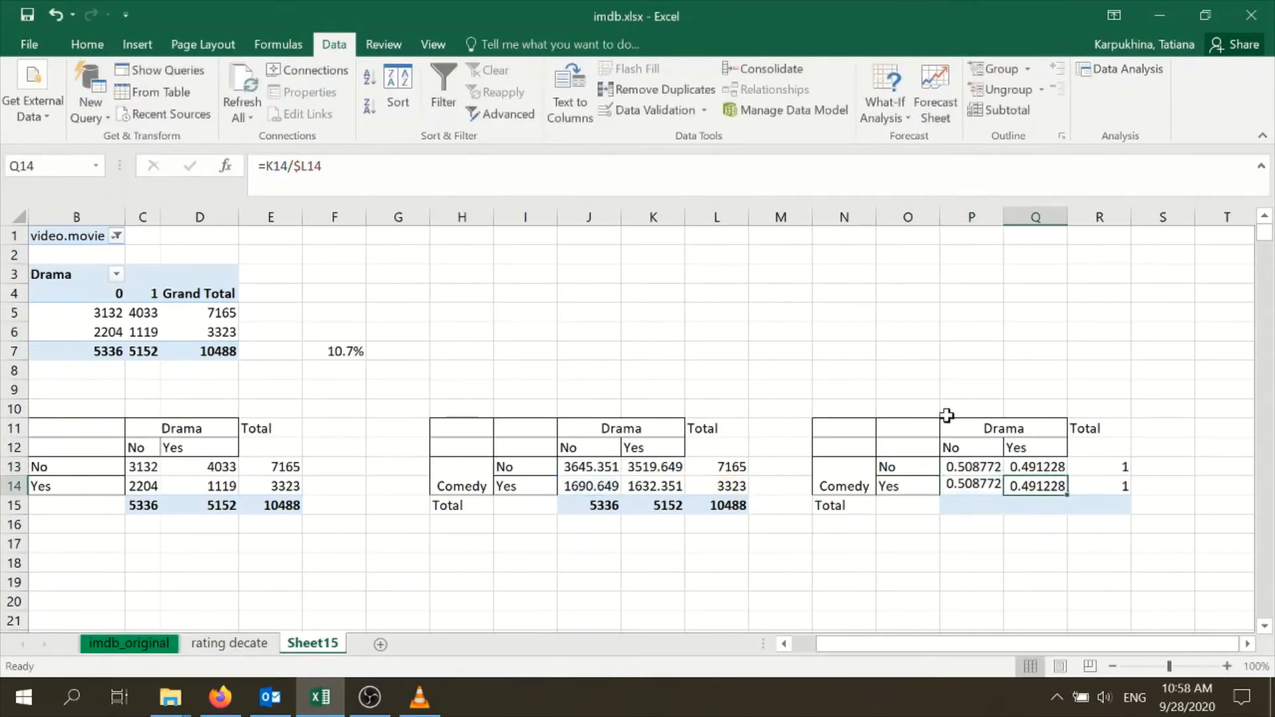
key(F2)
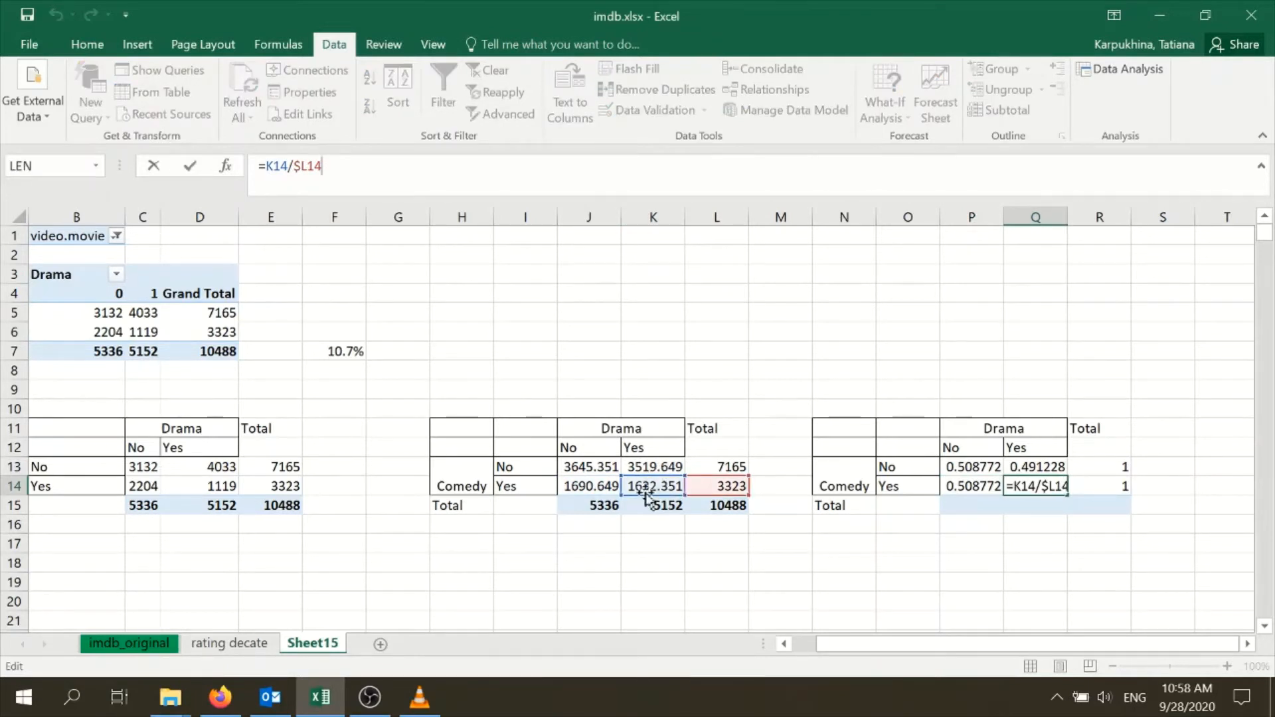
click(1106, 525)
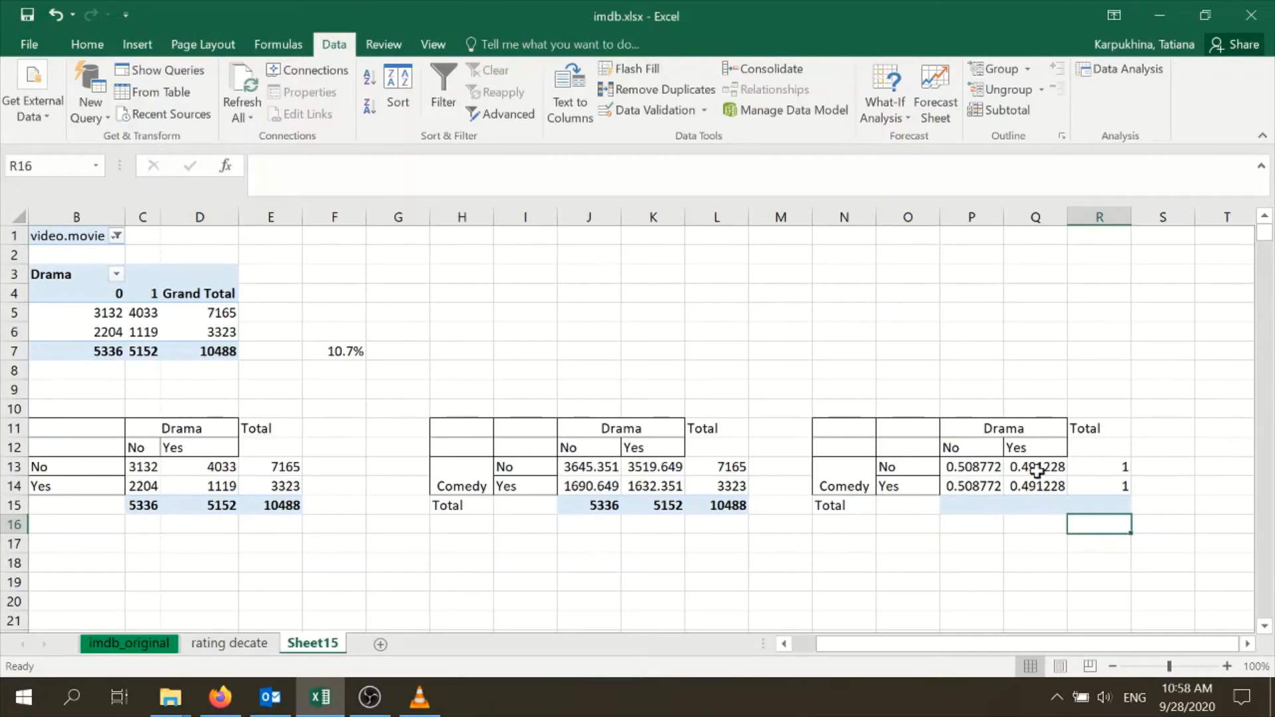
Format the row shares in P13:Q14 as percentages
click(1011, 521)
drag(970, 467, 1032, 488)
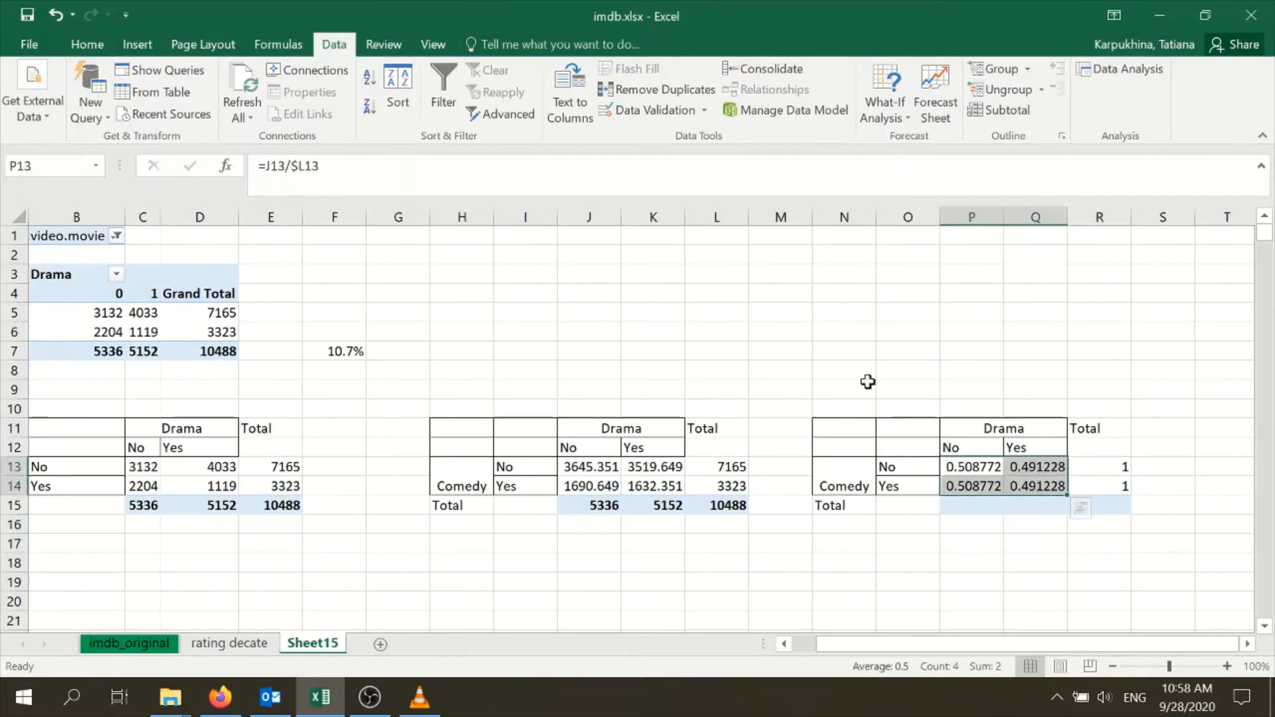
click(91, 46)
click(598, 105)
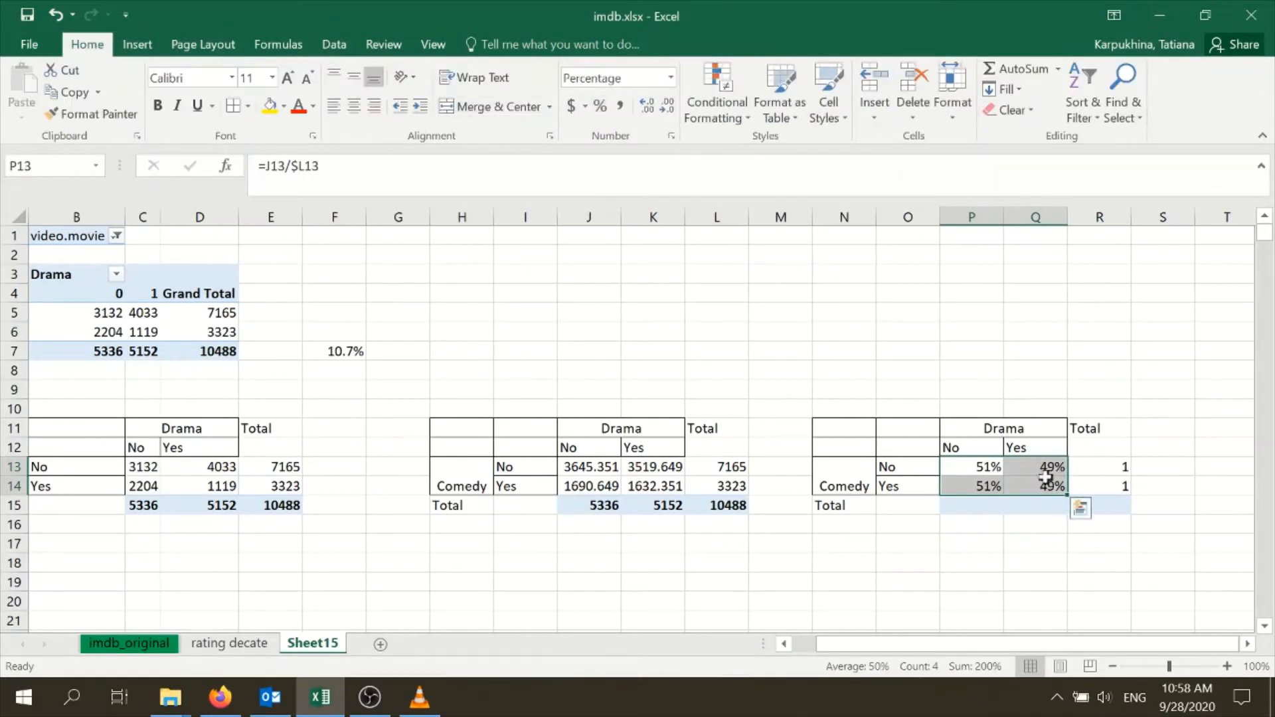
click(1186, 495)
Copy the expected counts table H11:L15 and paste it starting at N17
scroll(832, 409, down, 1)
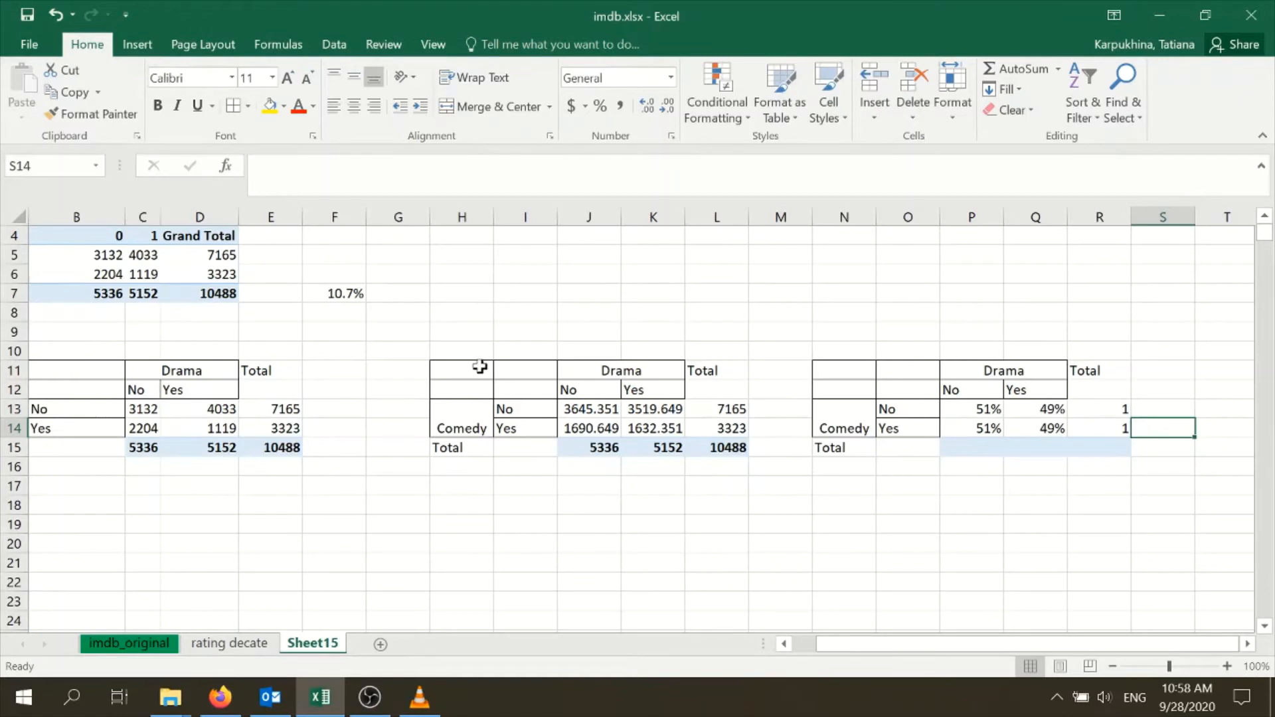
drag(480, 368, 697, 444)
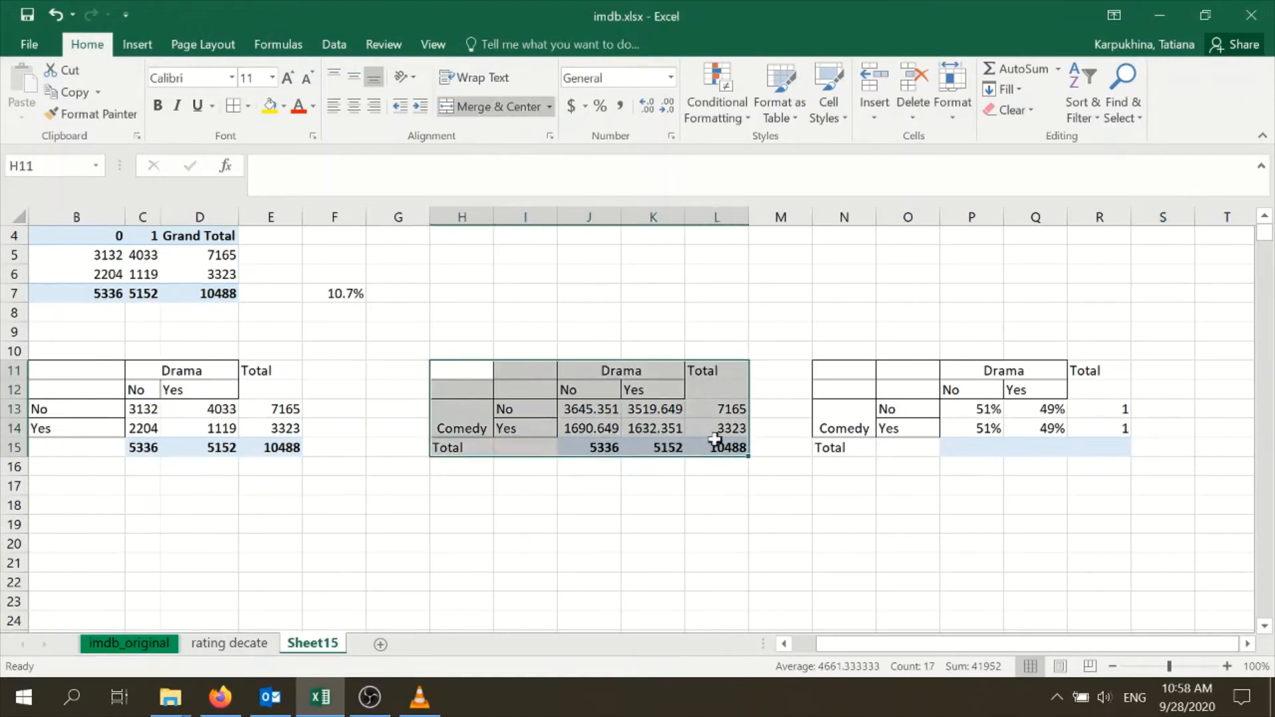
key(ctrl+c)
click(851, 485)
key(ctrl+v)
click(897, 538)
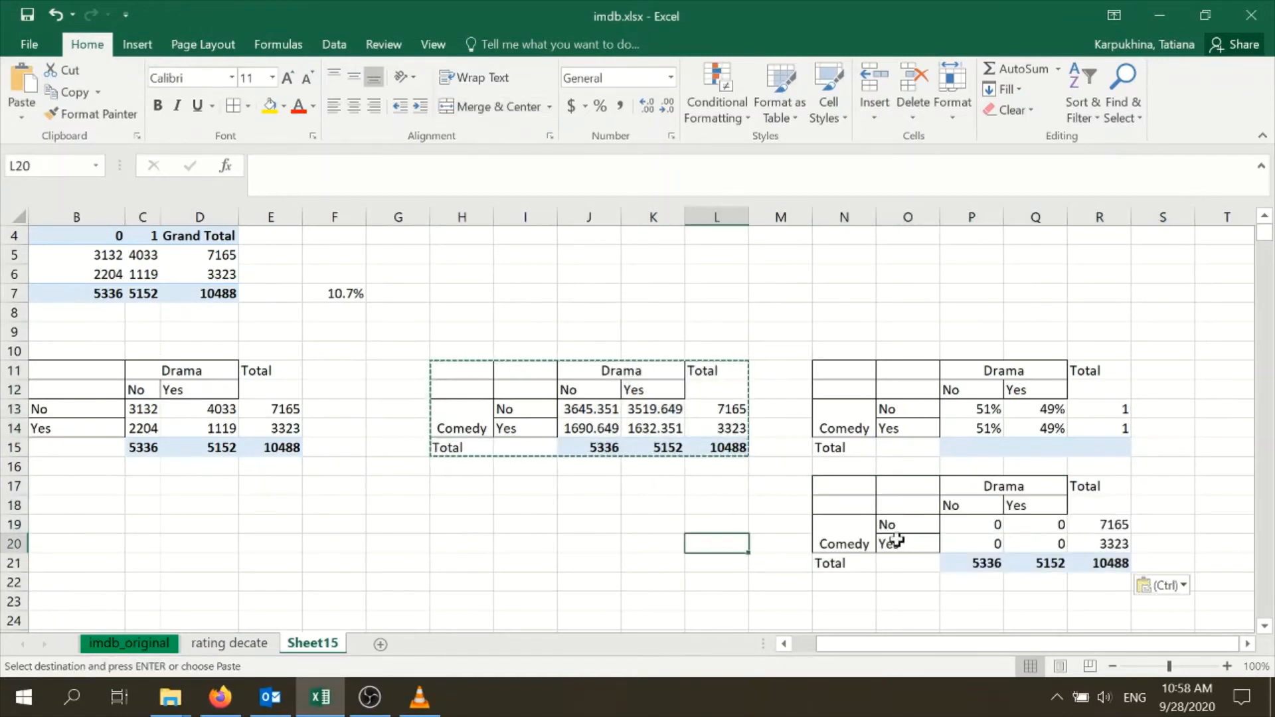
Clear the pasted cell values in P19:Q20 and the totals in R19:R21 of the fourth table
drag(974, 532, 1037, 552)
key(Delete)
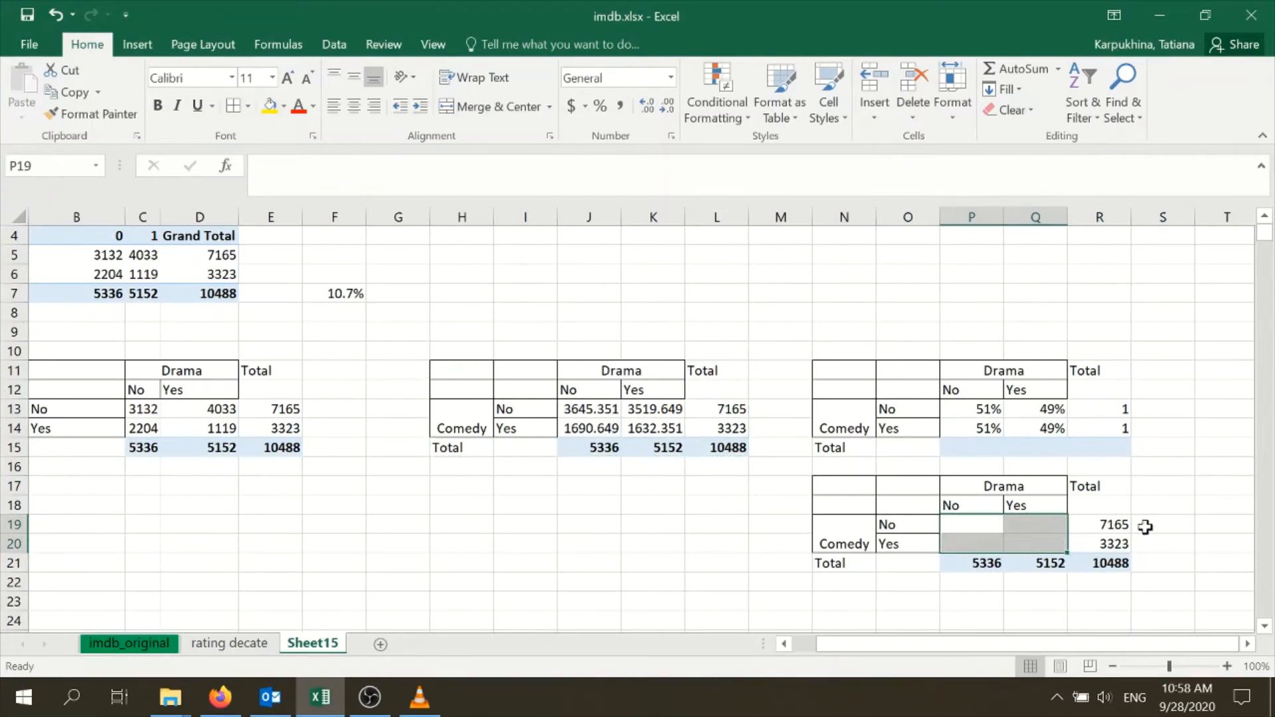
drag(1117, 525, 1131, 560)
key(Delete)
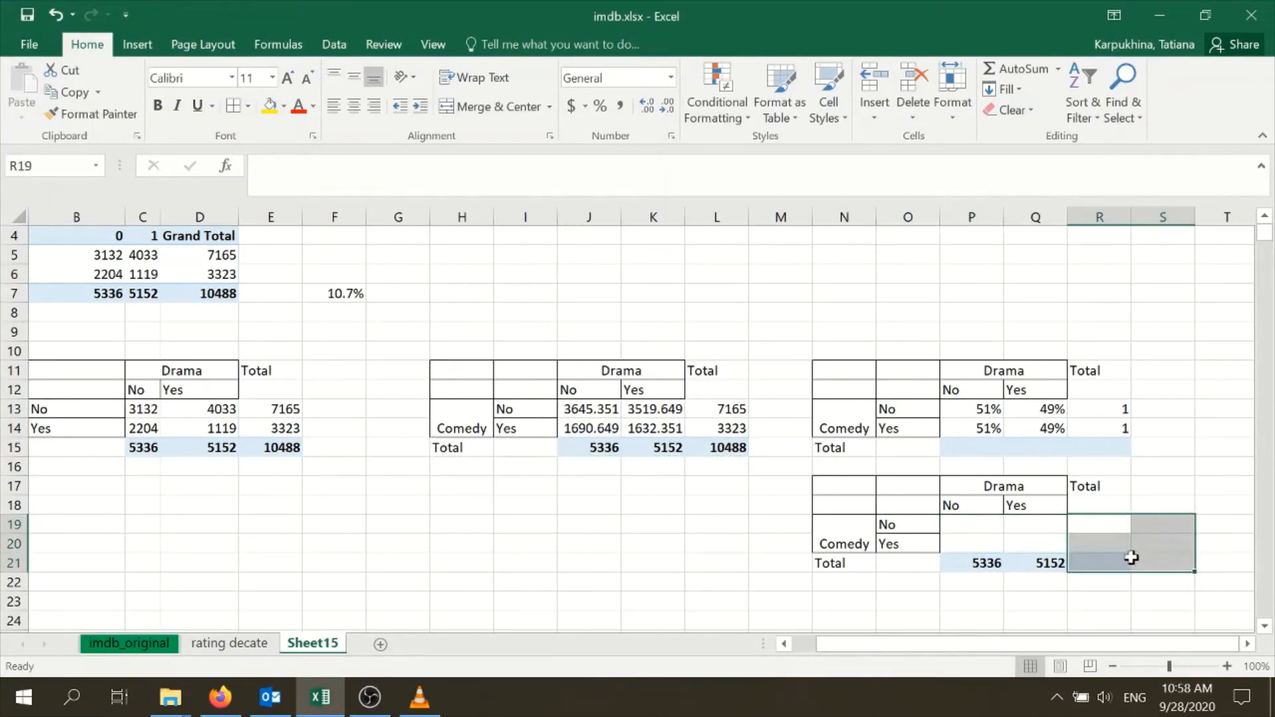
click(1076, 576)
Calculate the expected column share in P19 as =J13/J$15 and fill it across P19:Q20
click(954, 525)
text(=)
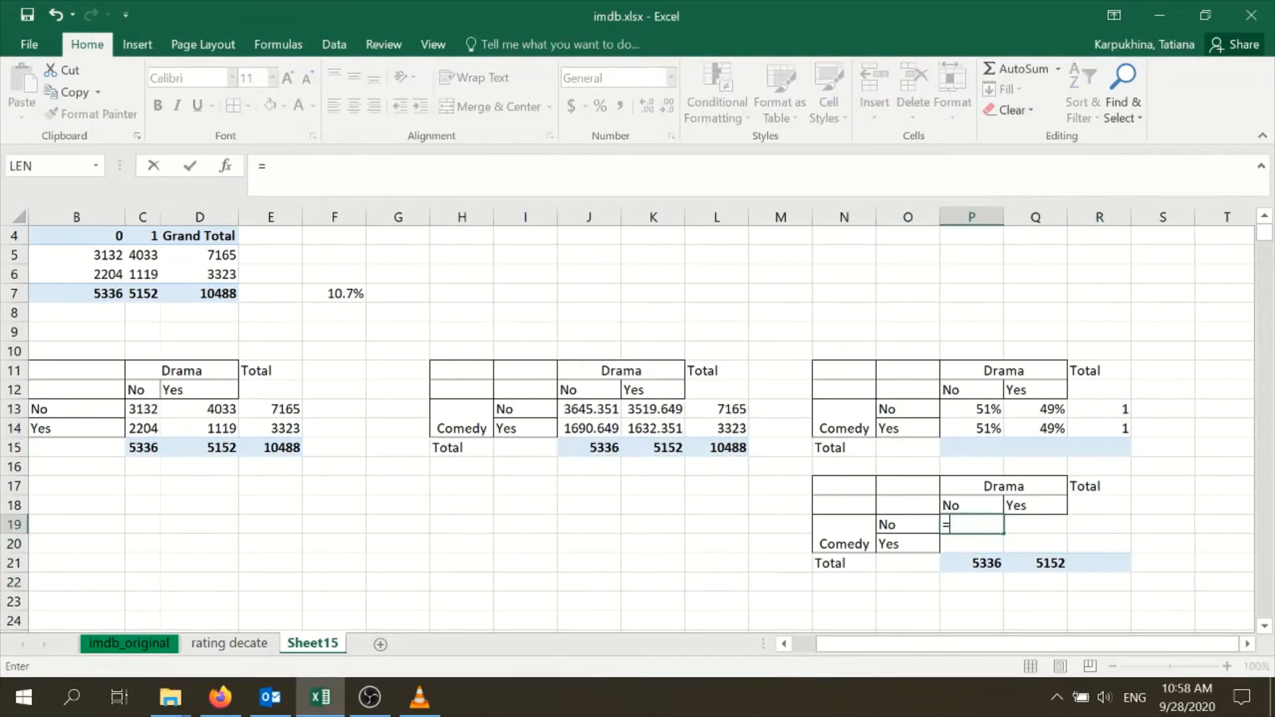
click(583, 410)
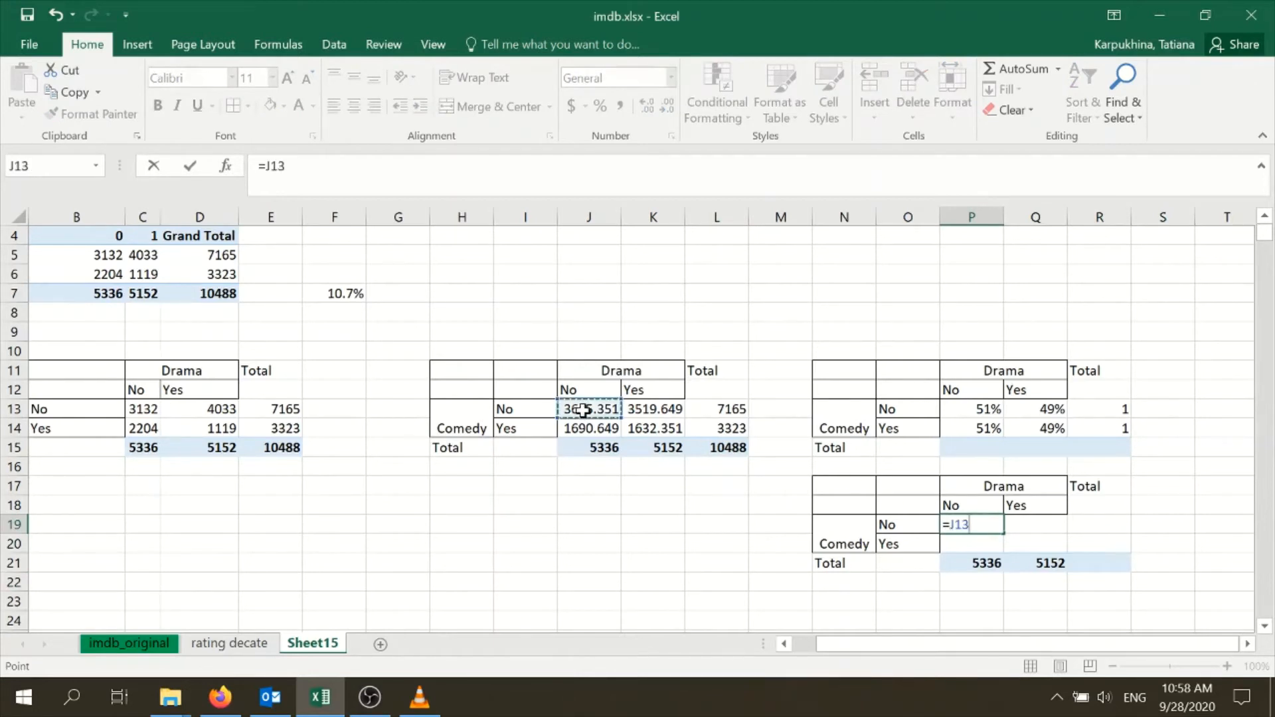
text(/)
click(591, 447)
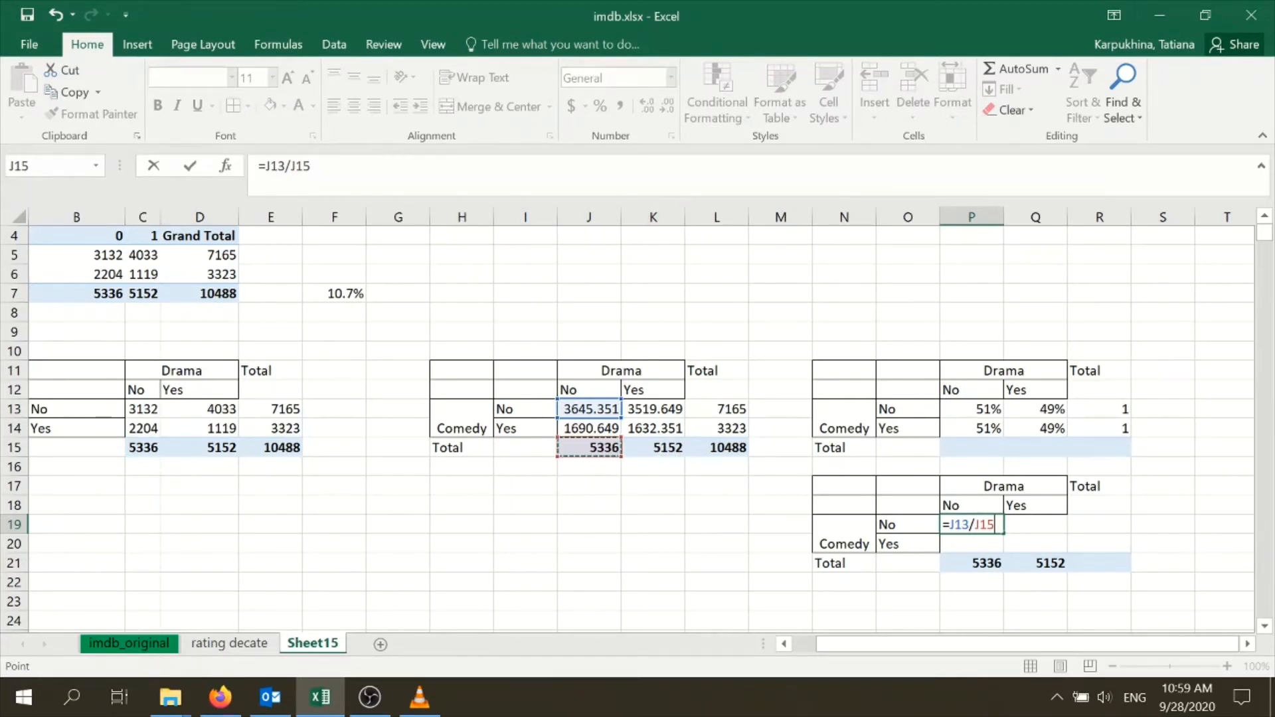
click(296, 165)
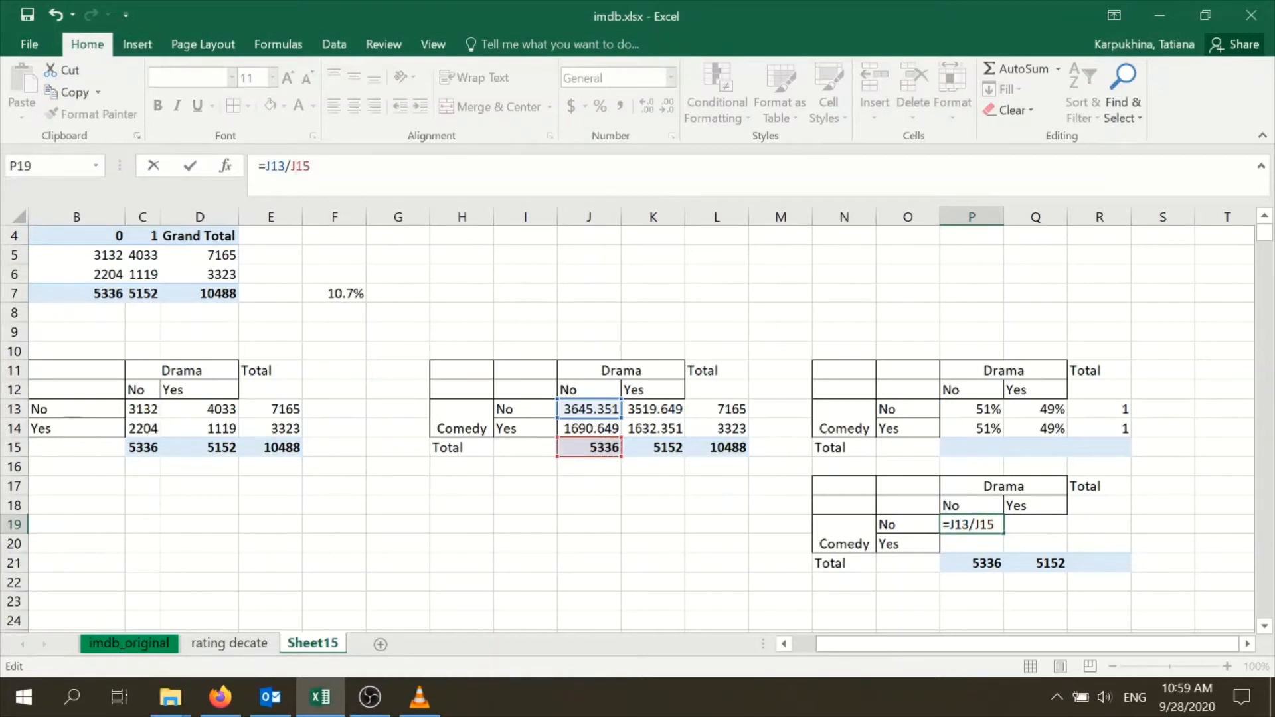
text($)
key(Return)
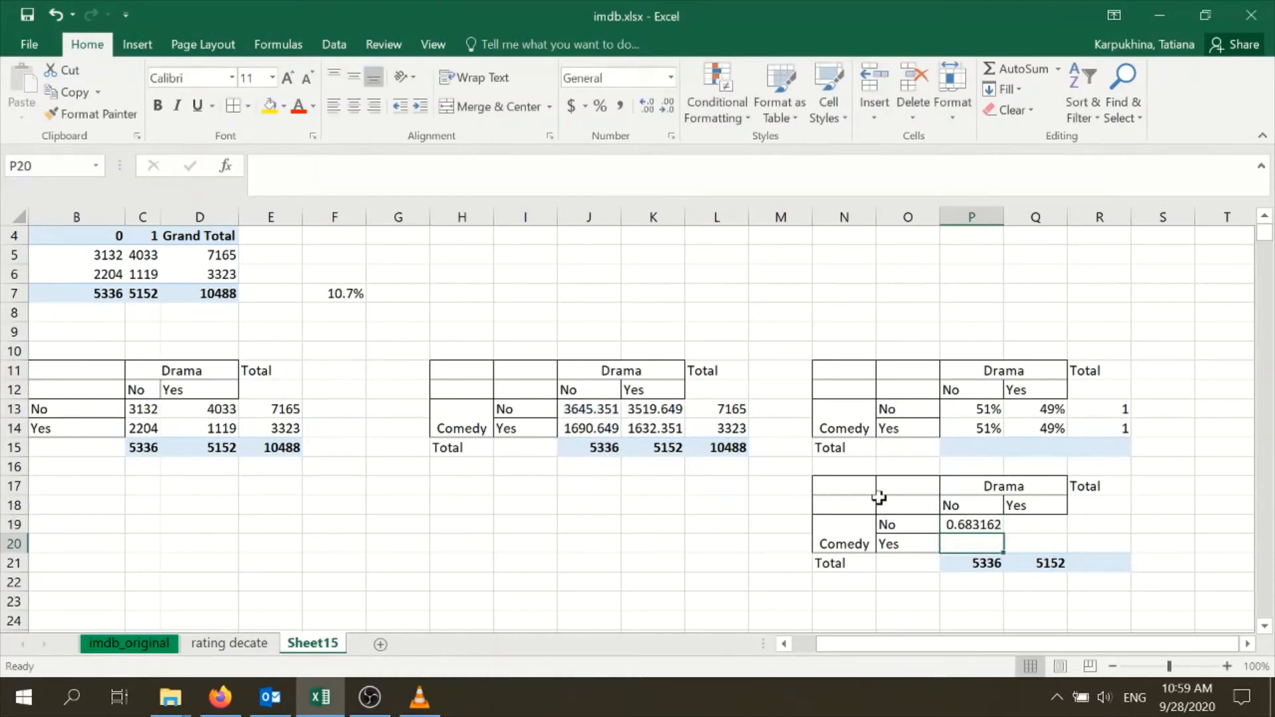
click(994, 522)
drag(1003, 534, 1047, 560)
Replace the copied column totals in P21:Q21 with SUM formulas adding each column's two shares
click(981, 563)
key(Delete)
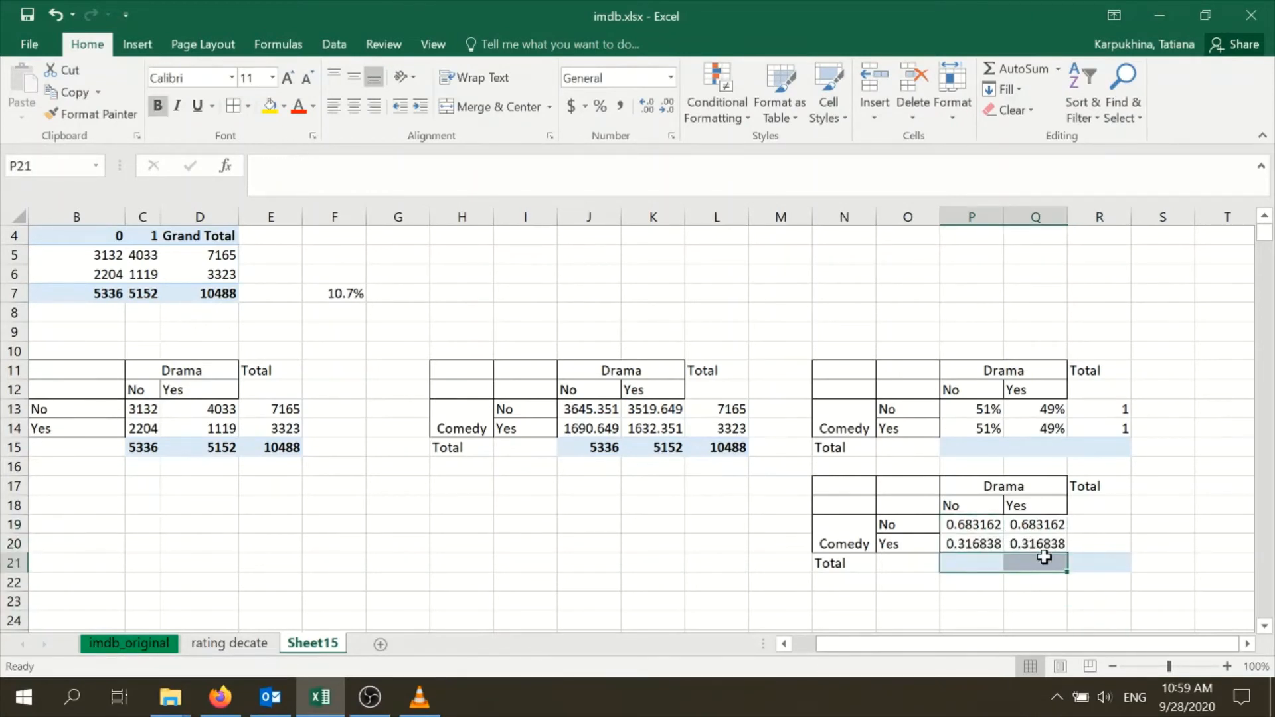
click(983, 557)
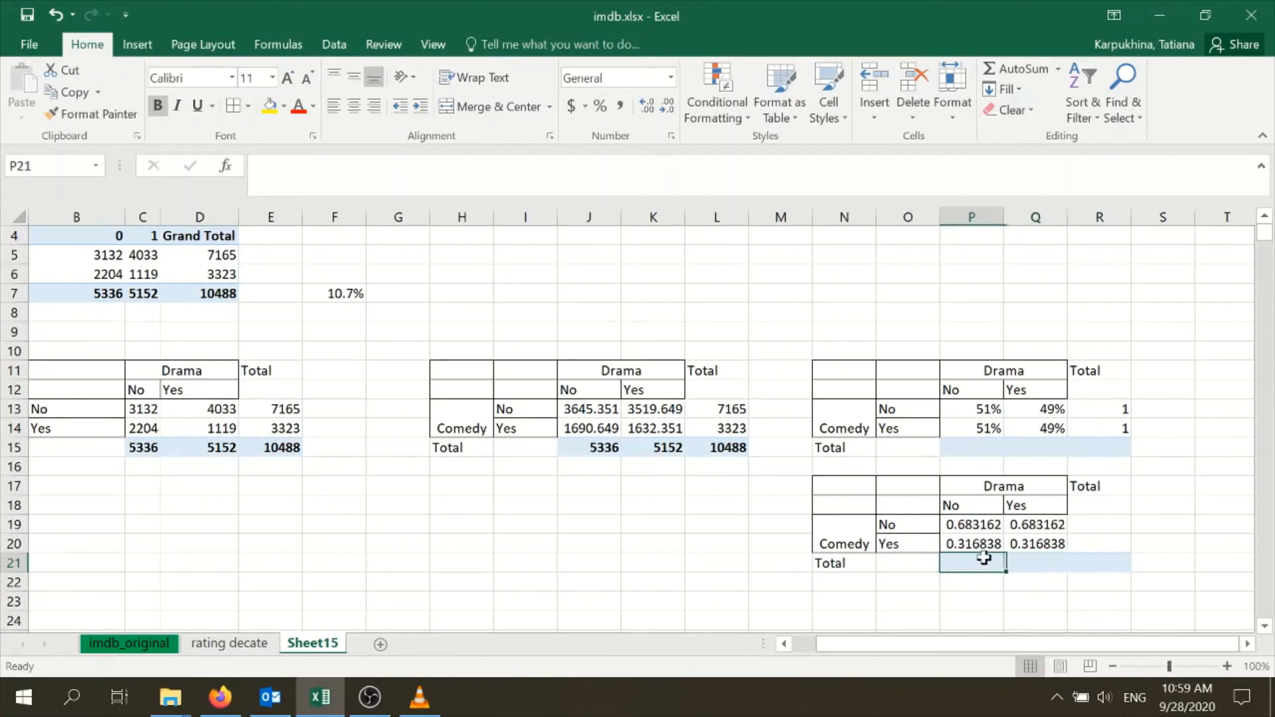
text(=sum)
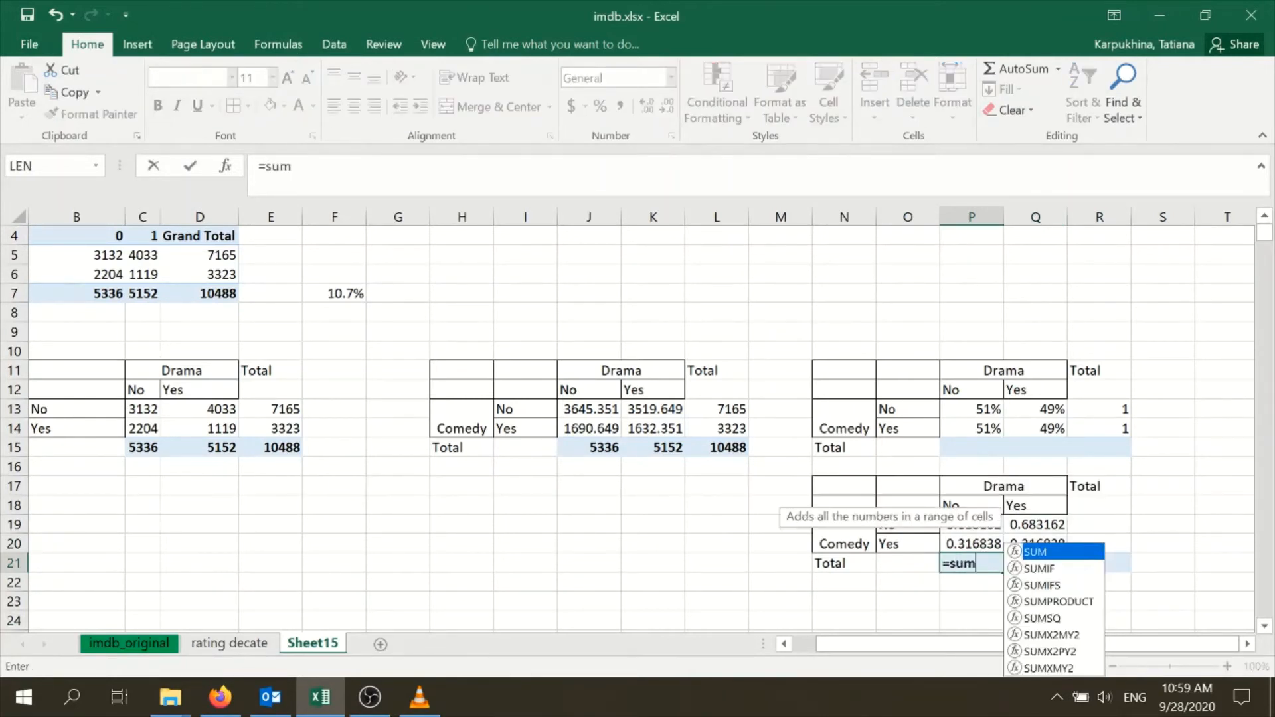
double_click(1043, 554)
drag(973, 525, 1040, 576)
key(Return)
click(983, 563)
Format the column shares and their totals in P19:Q21 as percentages
drag(982, 525, 1024, 566)
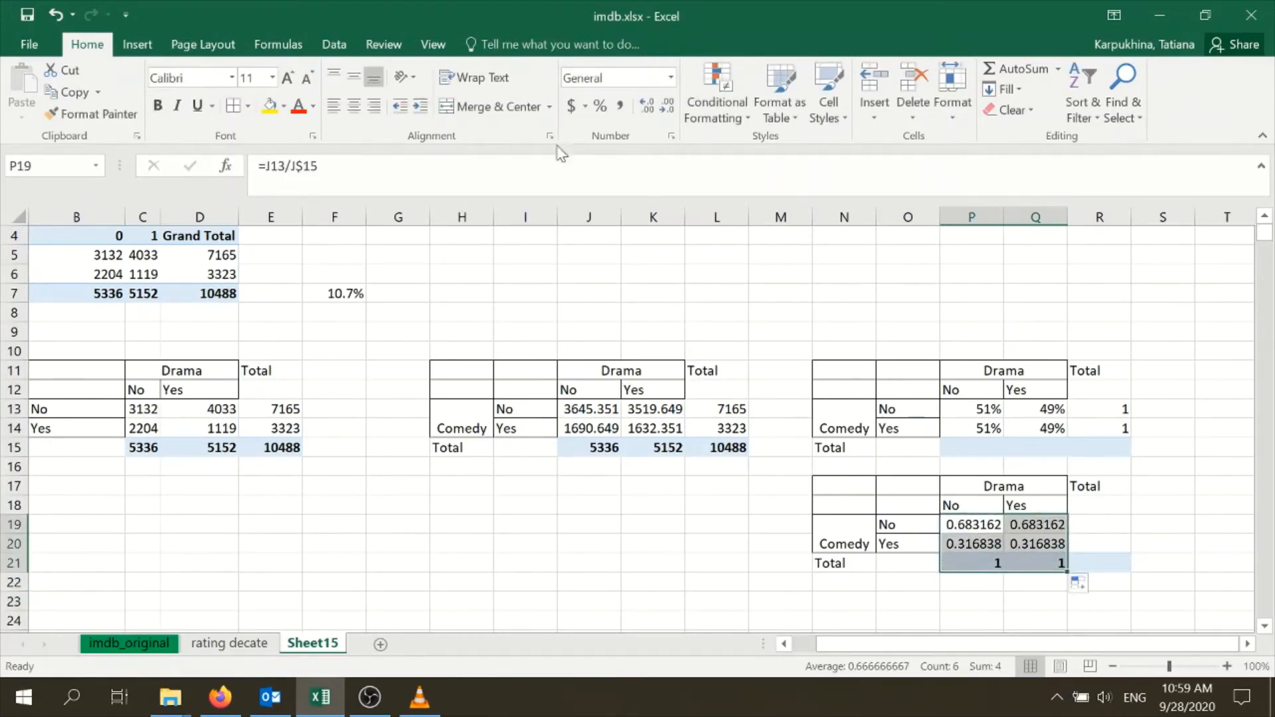
click(599, 107)
click(817, 562)
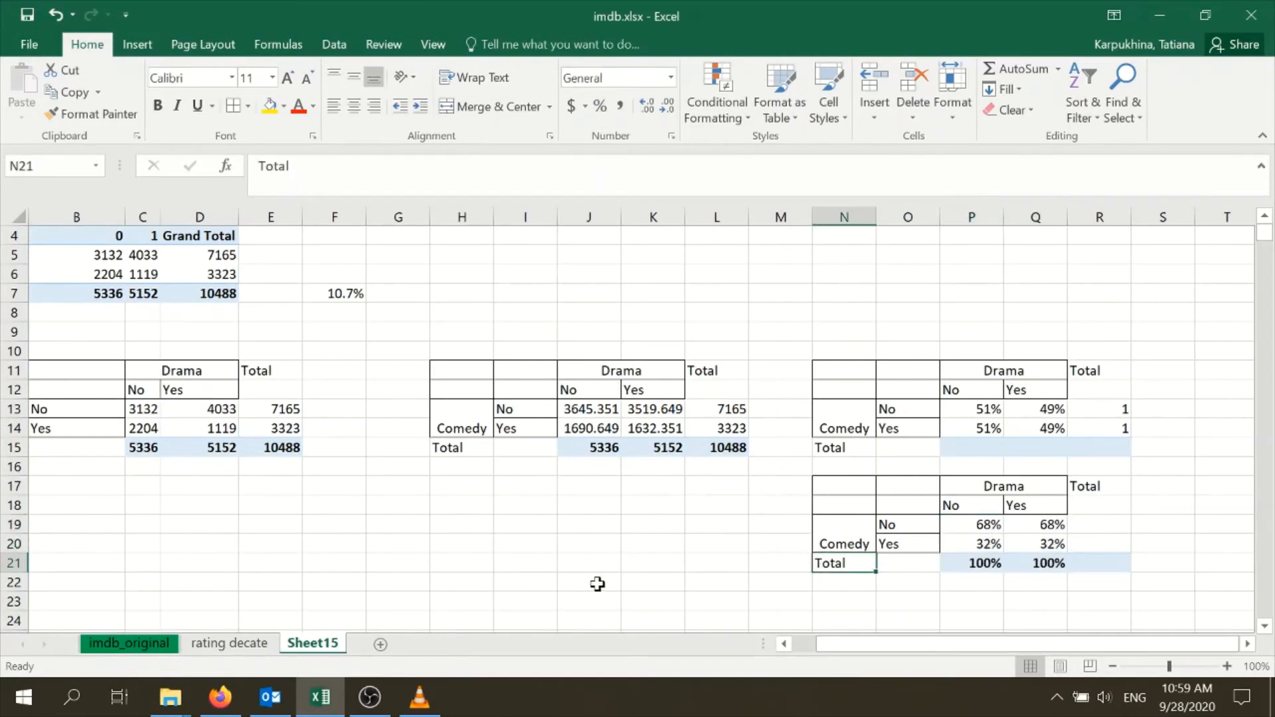
click(1074, 577)
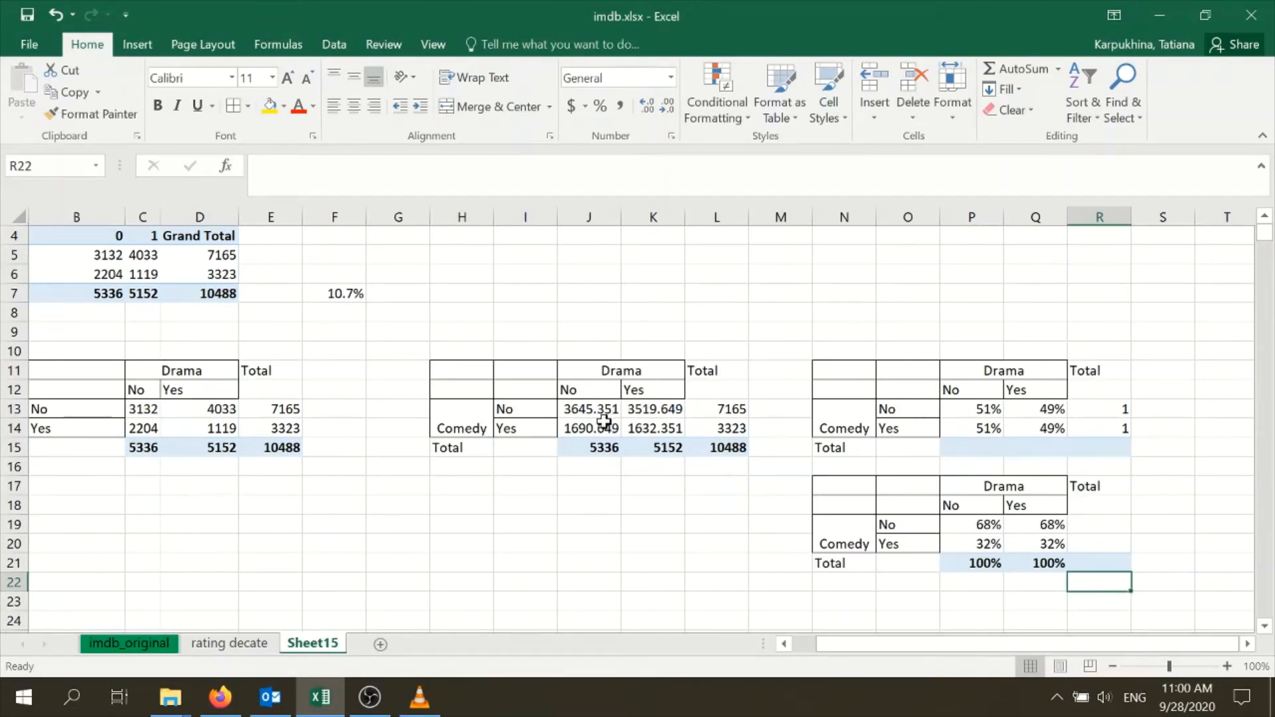
Label the expected counts table in H10 with "Random (no relationship) >> H0"
drag(843, 643, 806, 644)
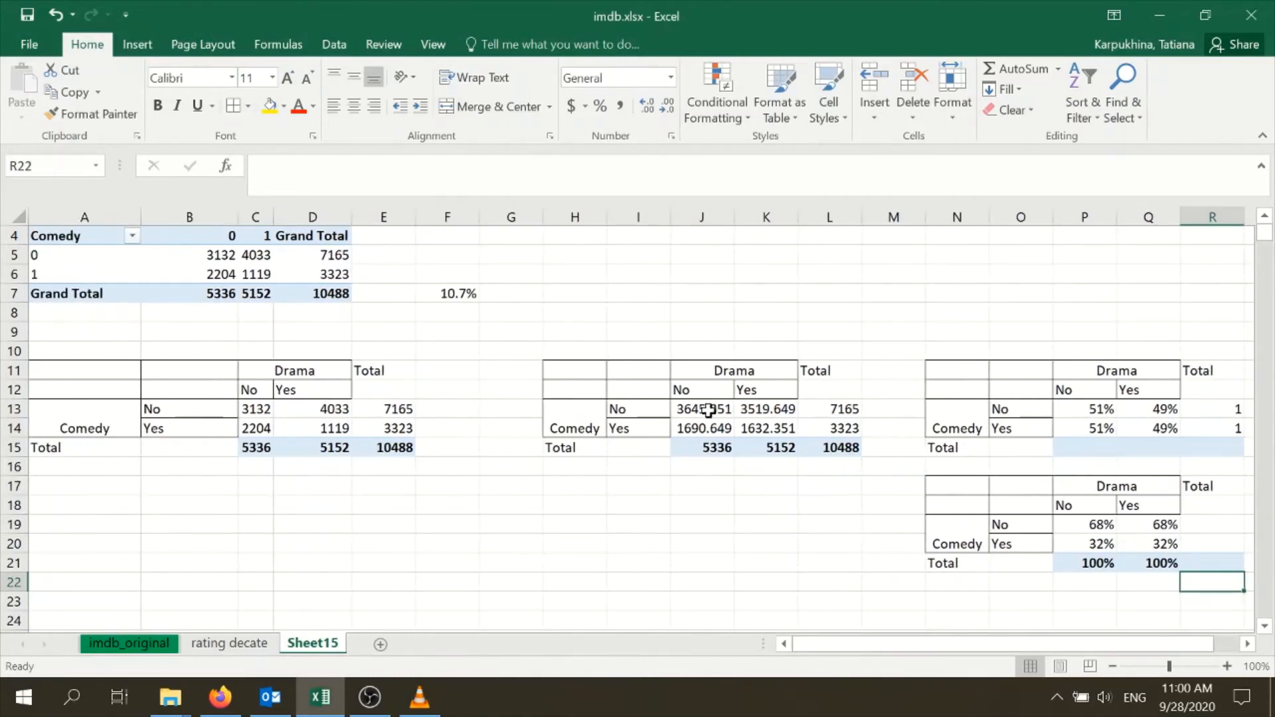
drag(583, 352, 823, 431)
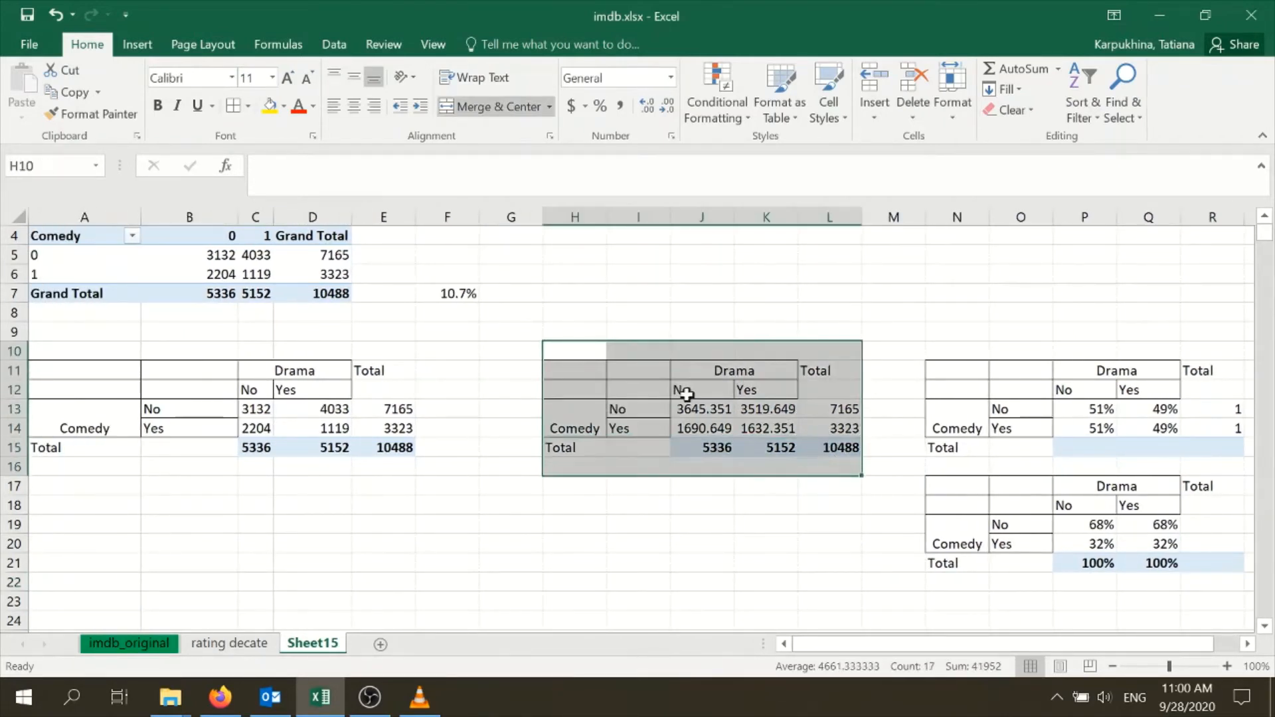
click(611, 350)
click(572, 348)
text(Random (no relationship) >> H0)
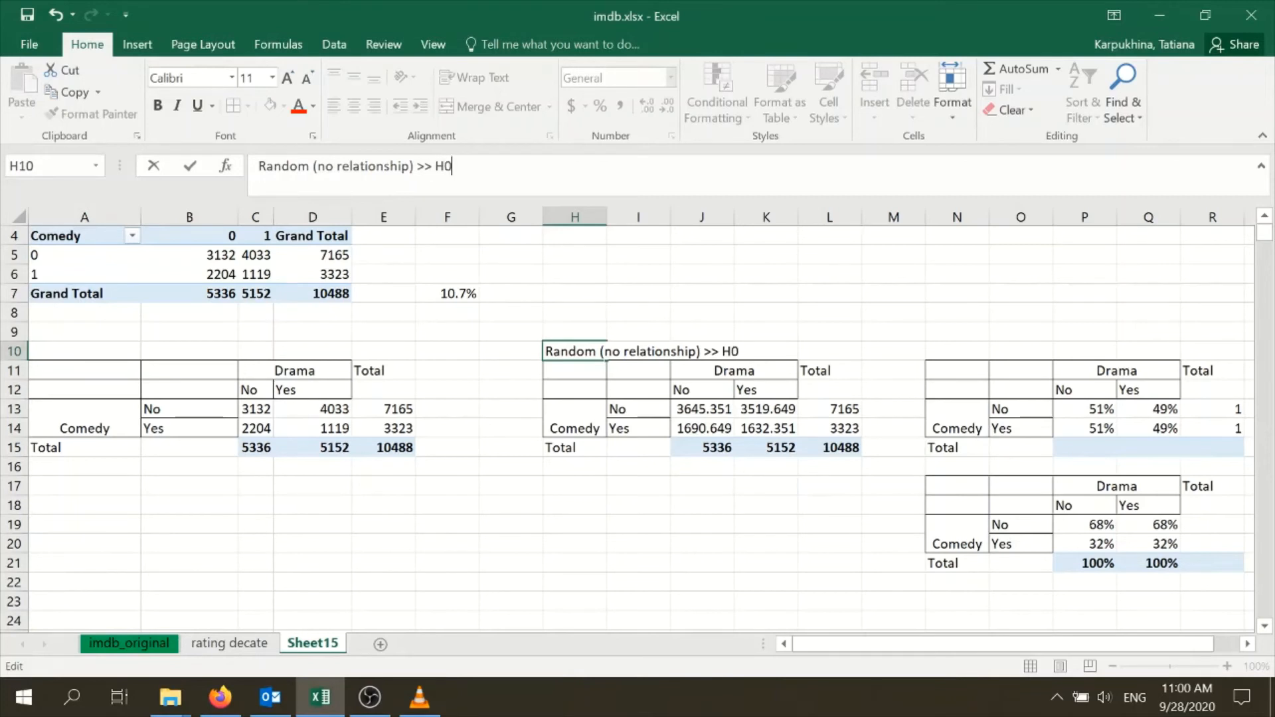
click(736, 453)
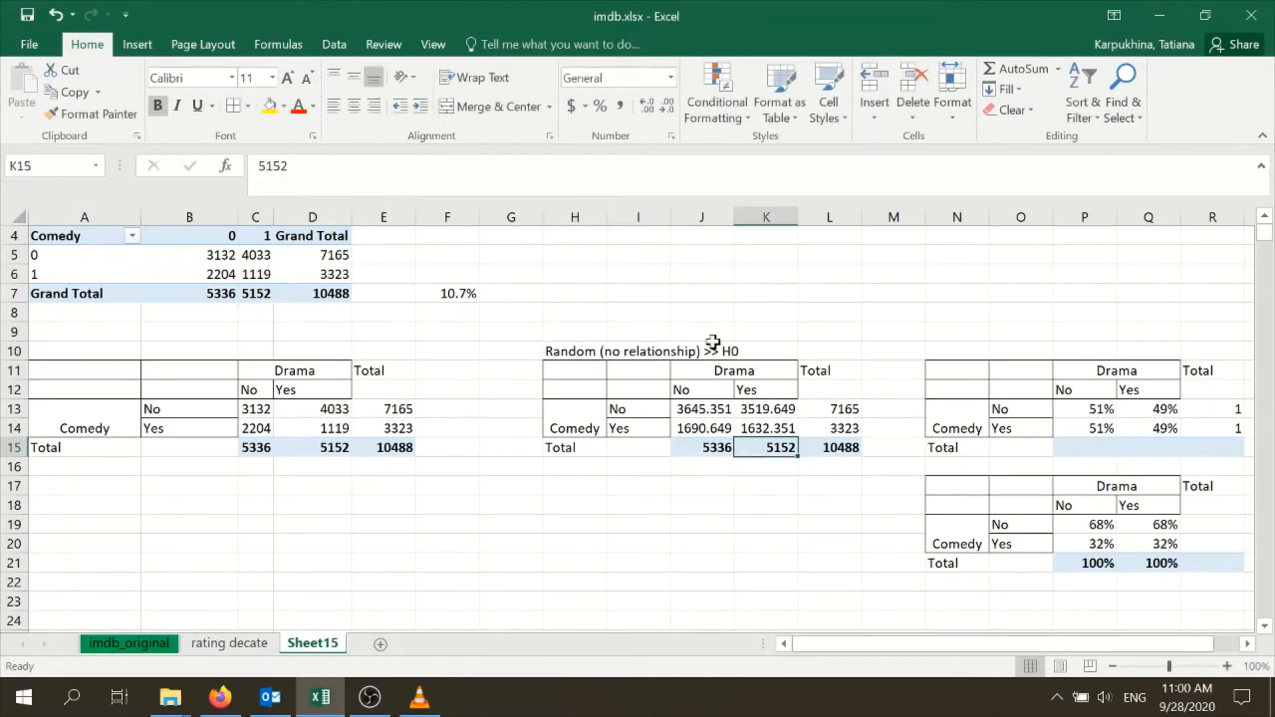
click(649, 498)
click(691, 498)
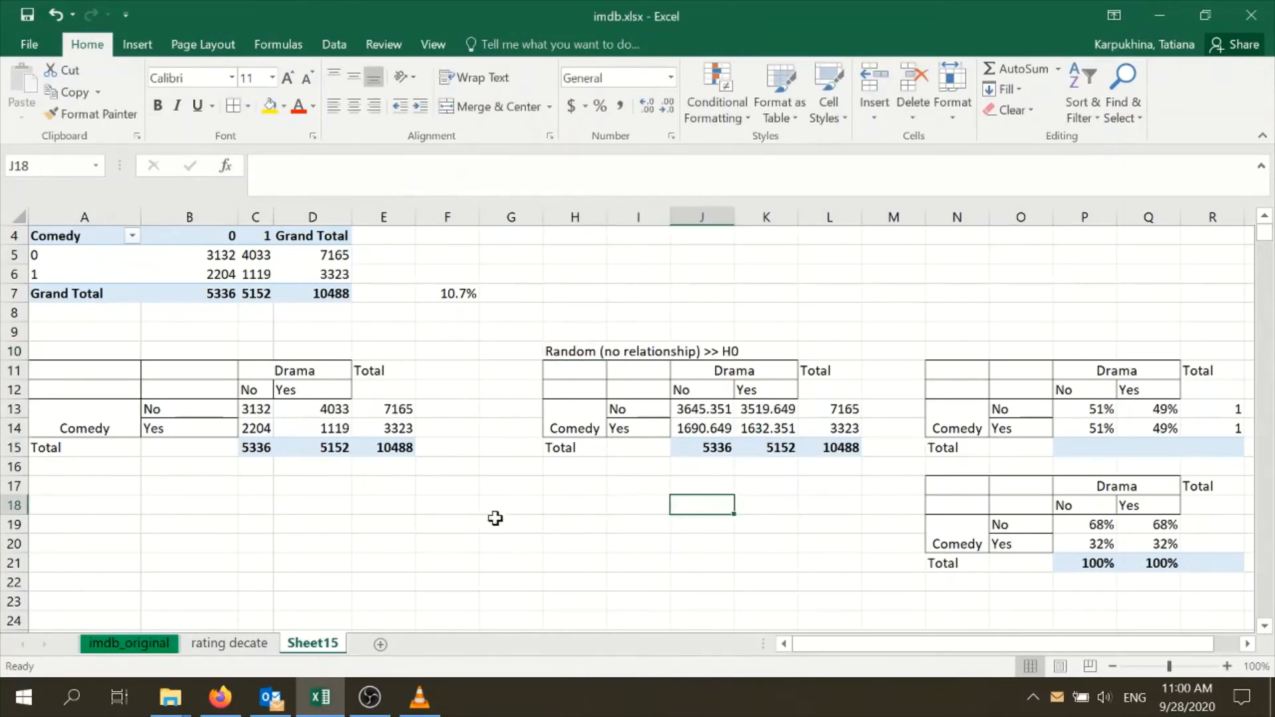
Label B19 "p=" and calculate the chi-square p-value in C19 as =CHISQ.TEST(C13:D14,J13:K14)
click(219, 524)
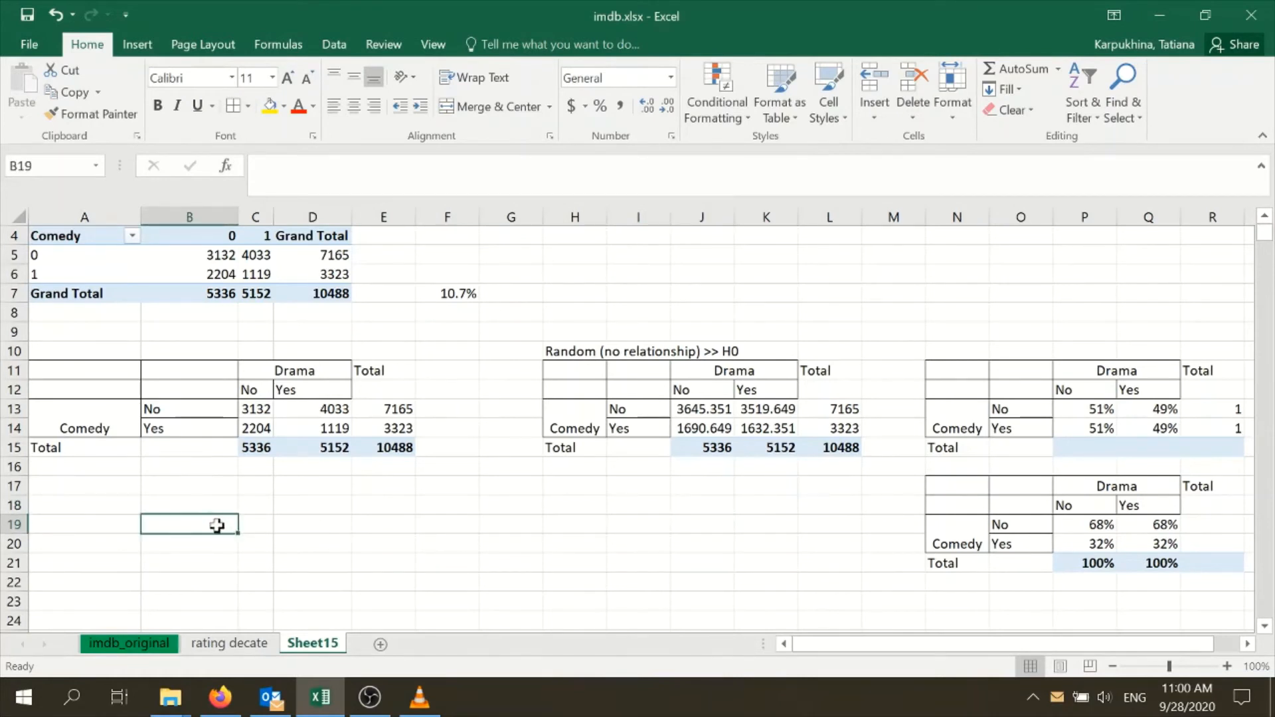
text(p=)
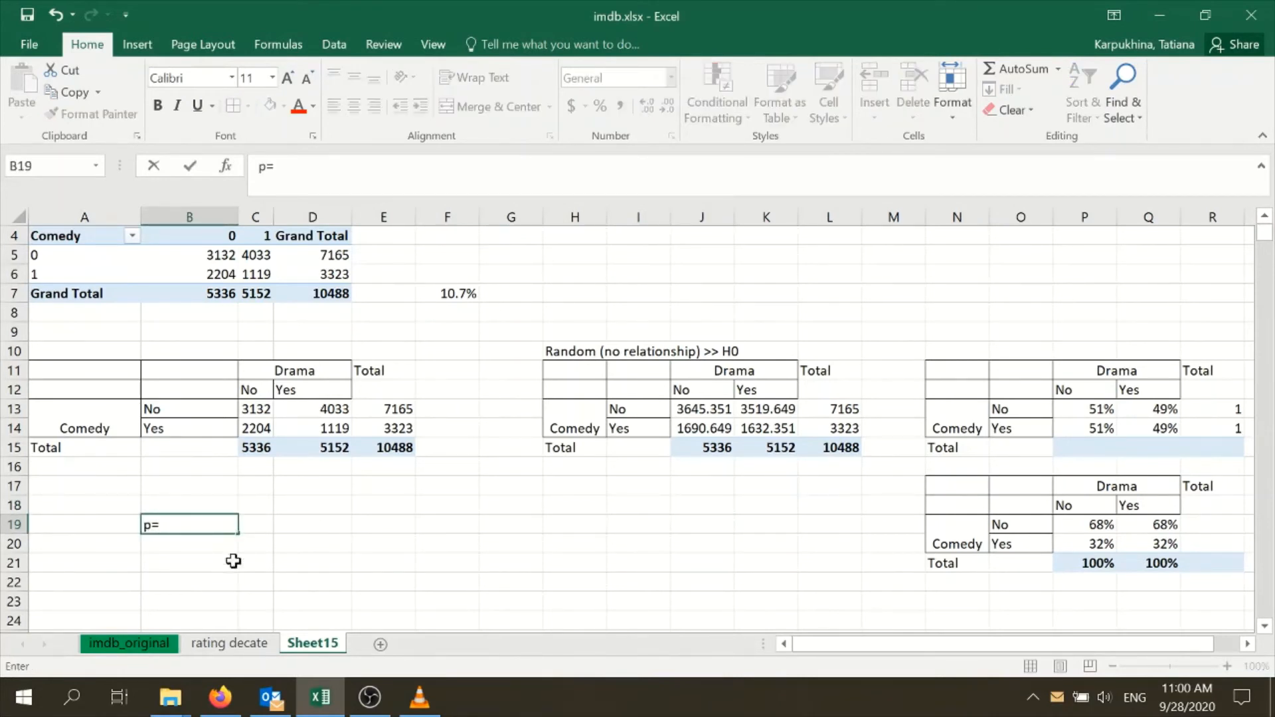
click(253, 524)
text(=)
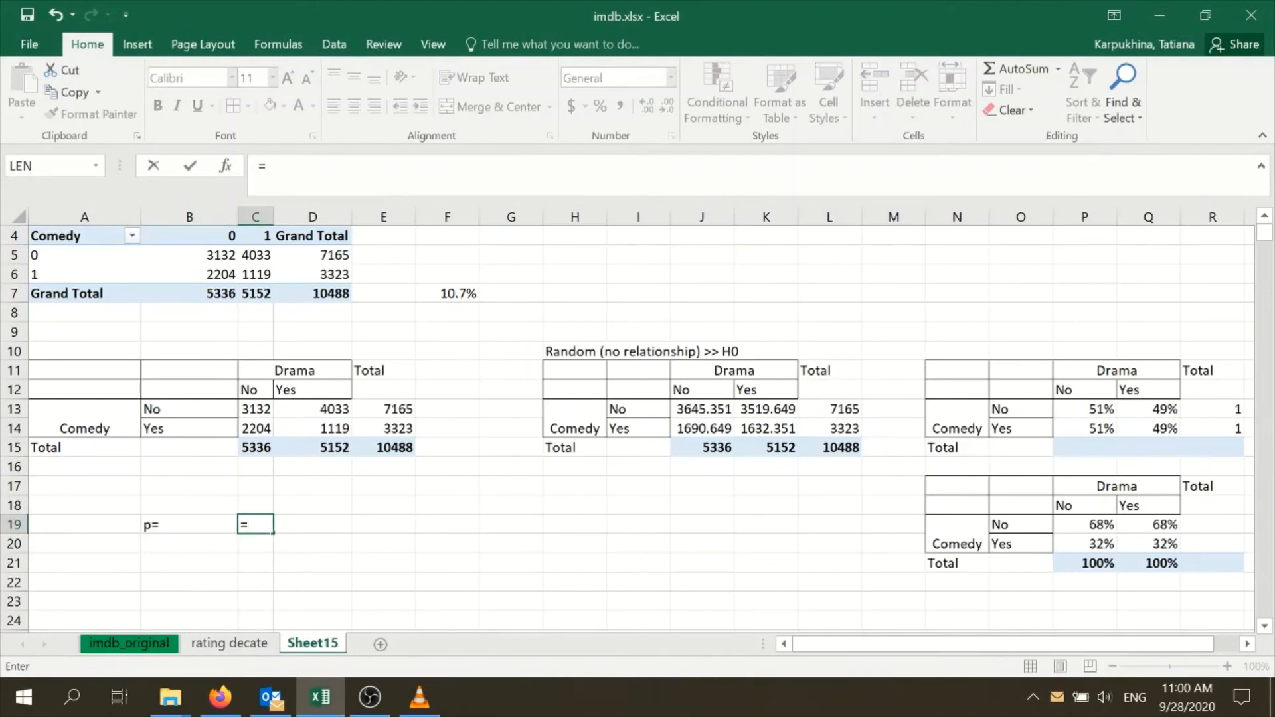
text(ch)
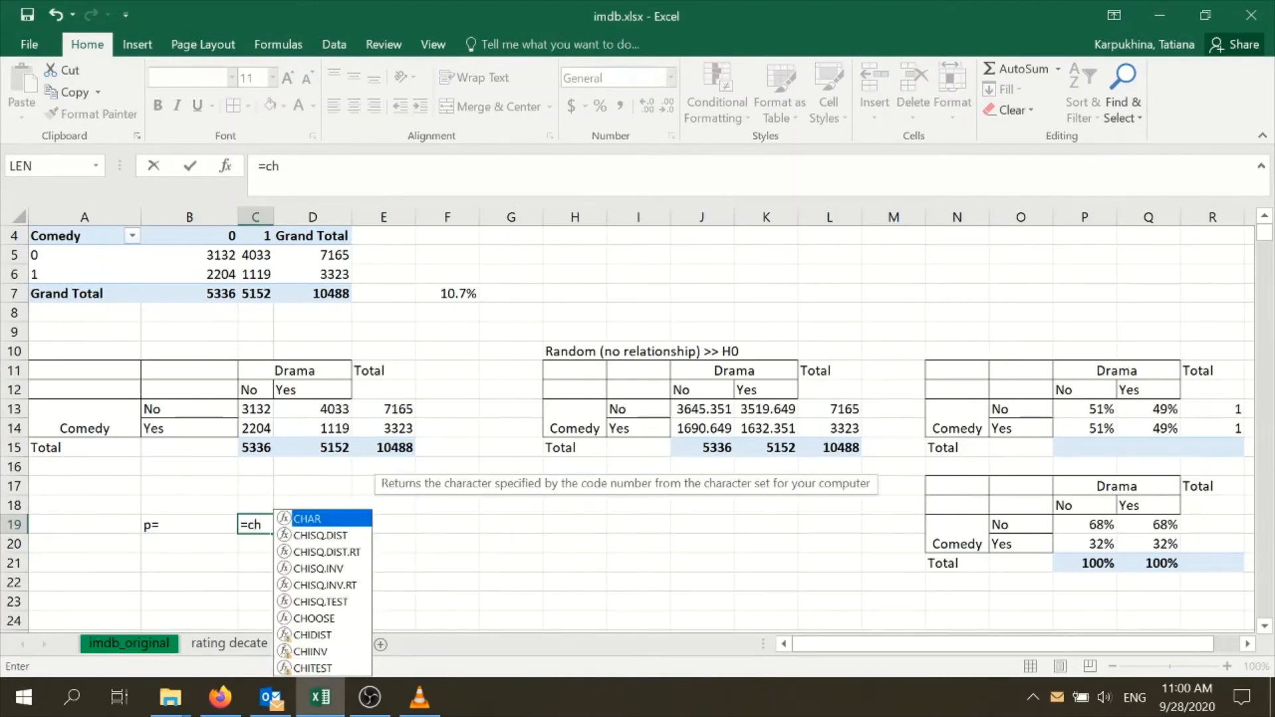
text(i)
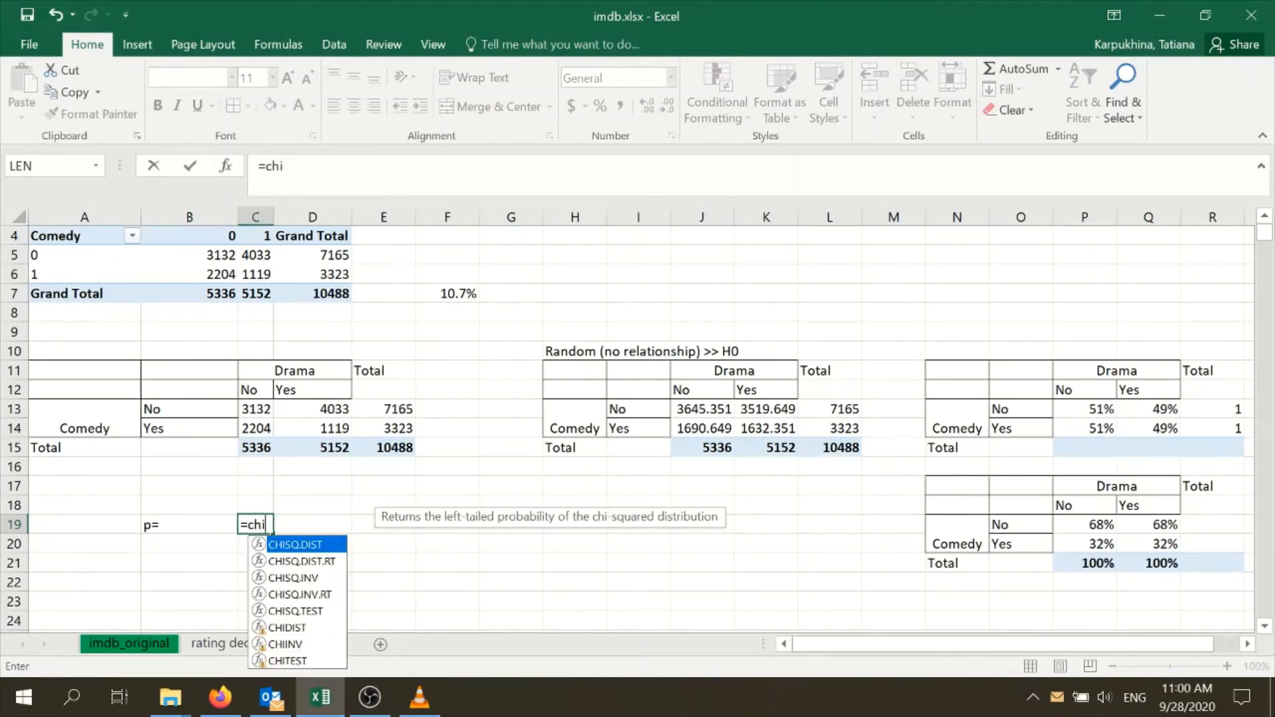
double_click(317, 613)
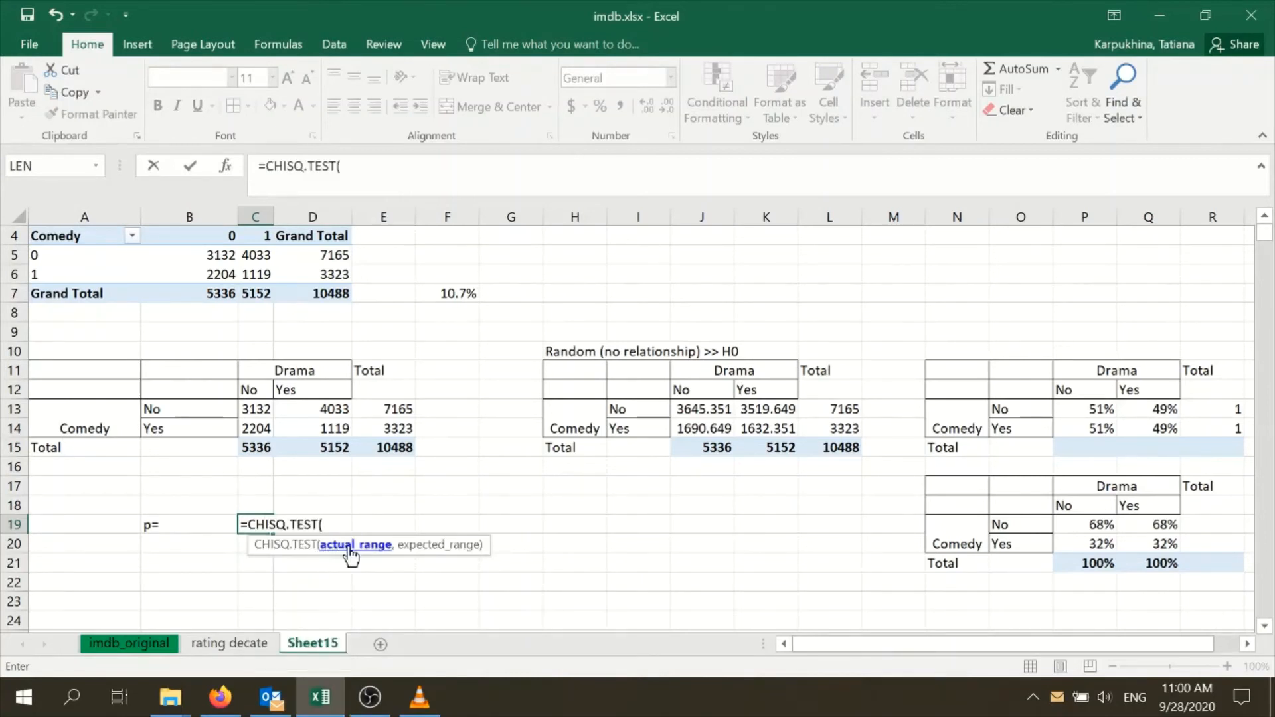
click(255, 408)
drag(255, 408, 299, 427)
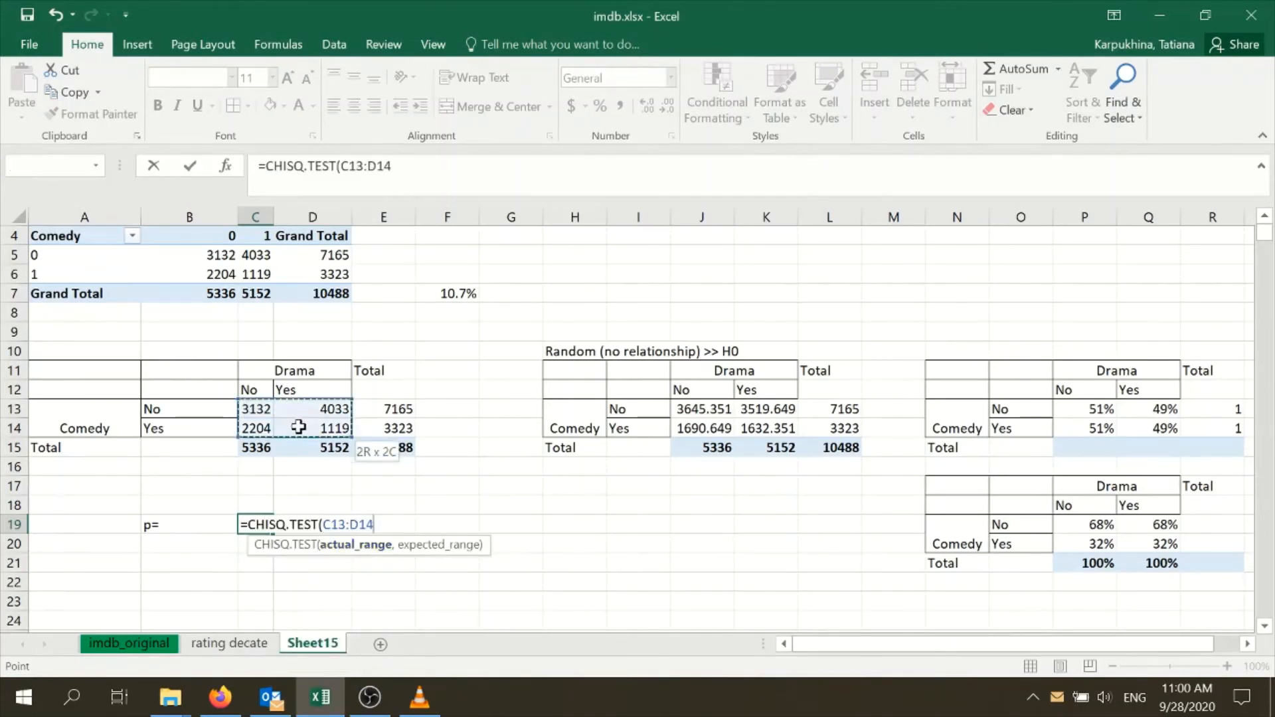
text(,)
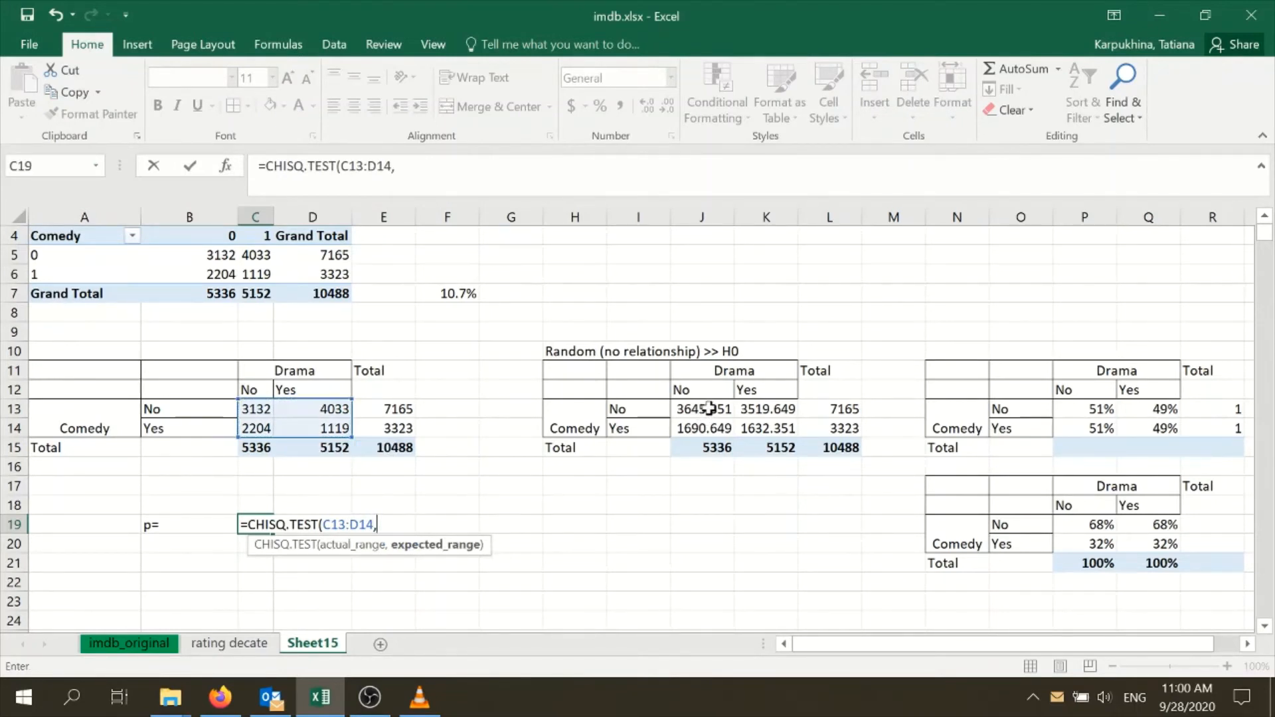
drag(708, 406, 764, 425)
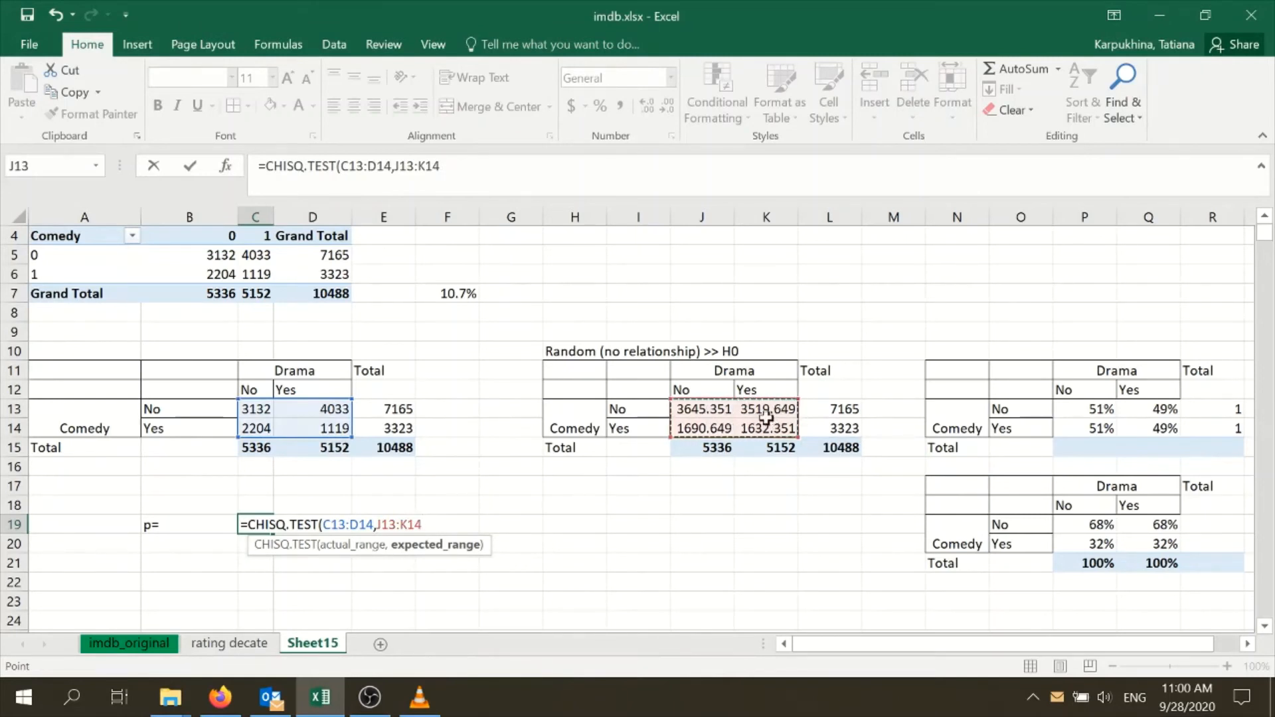
key(Return)
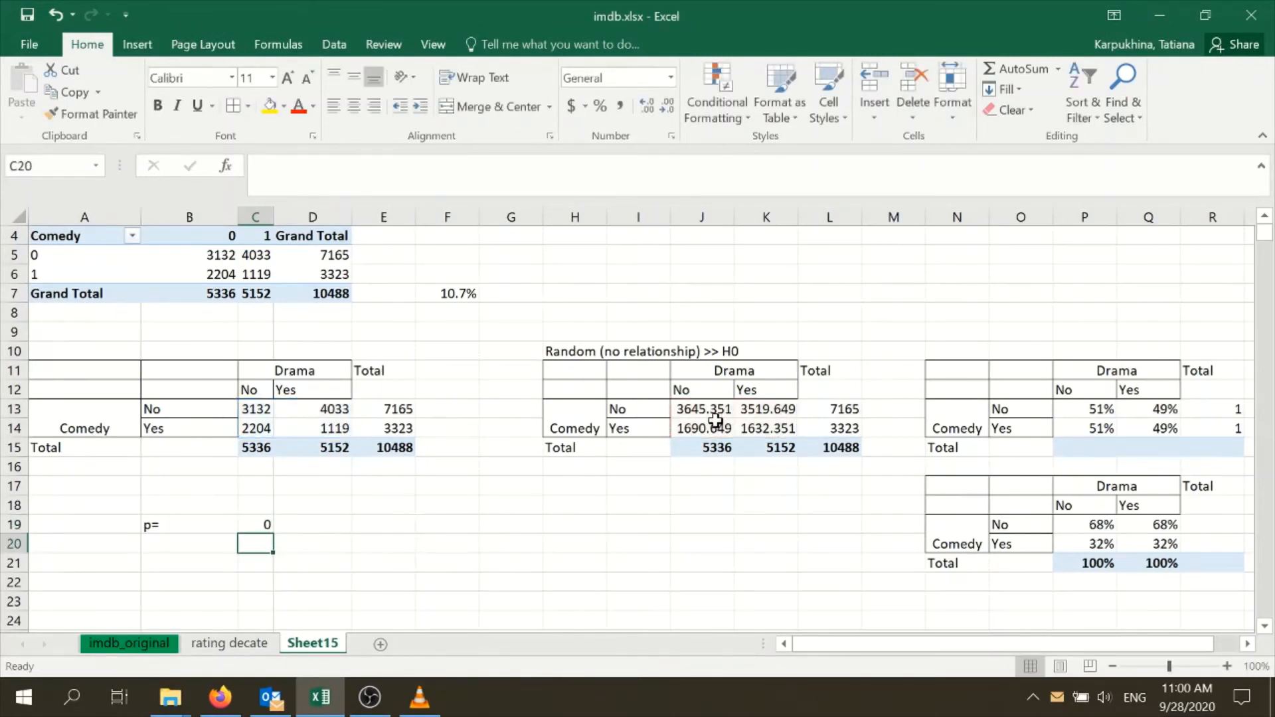
Format the p-value in C19 as a number with three decimal places and auto-fit column C's width
click(259, 525)
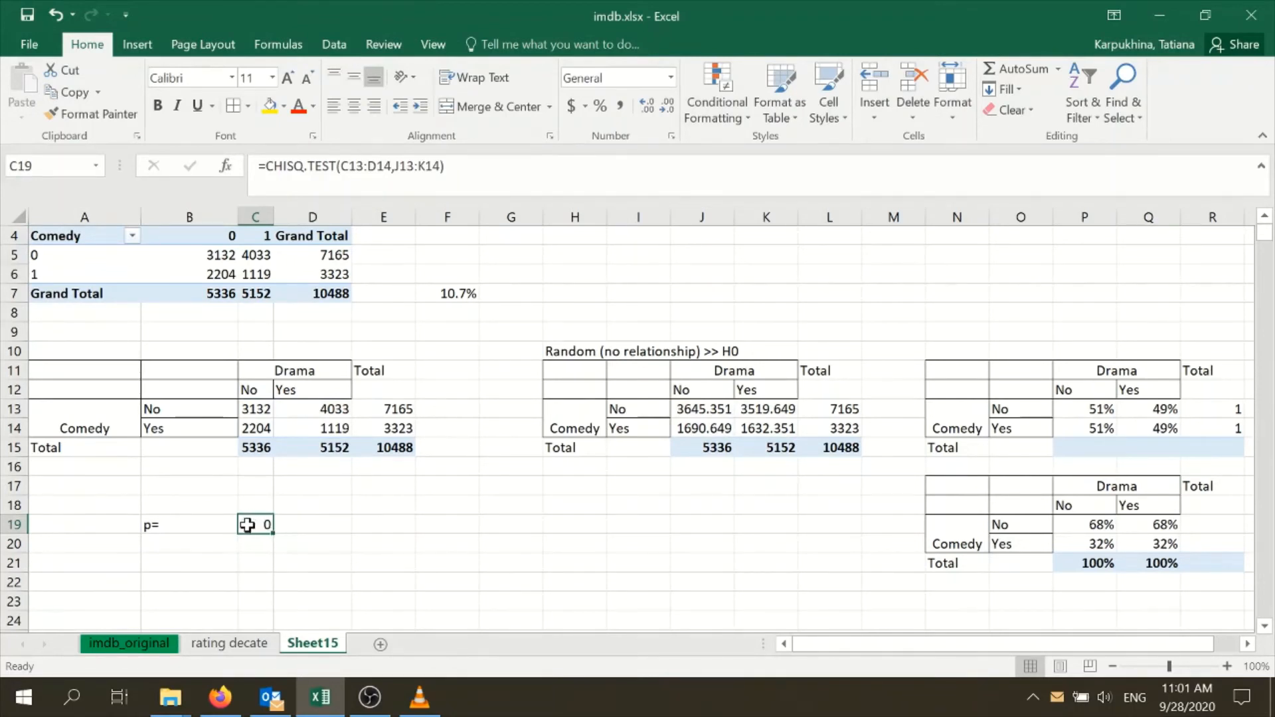
right_click(247, 525)
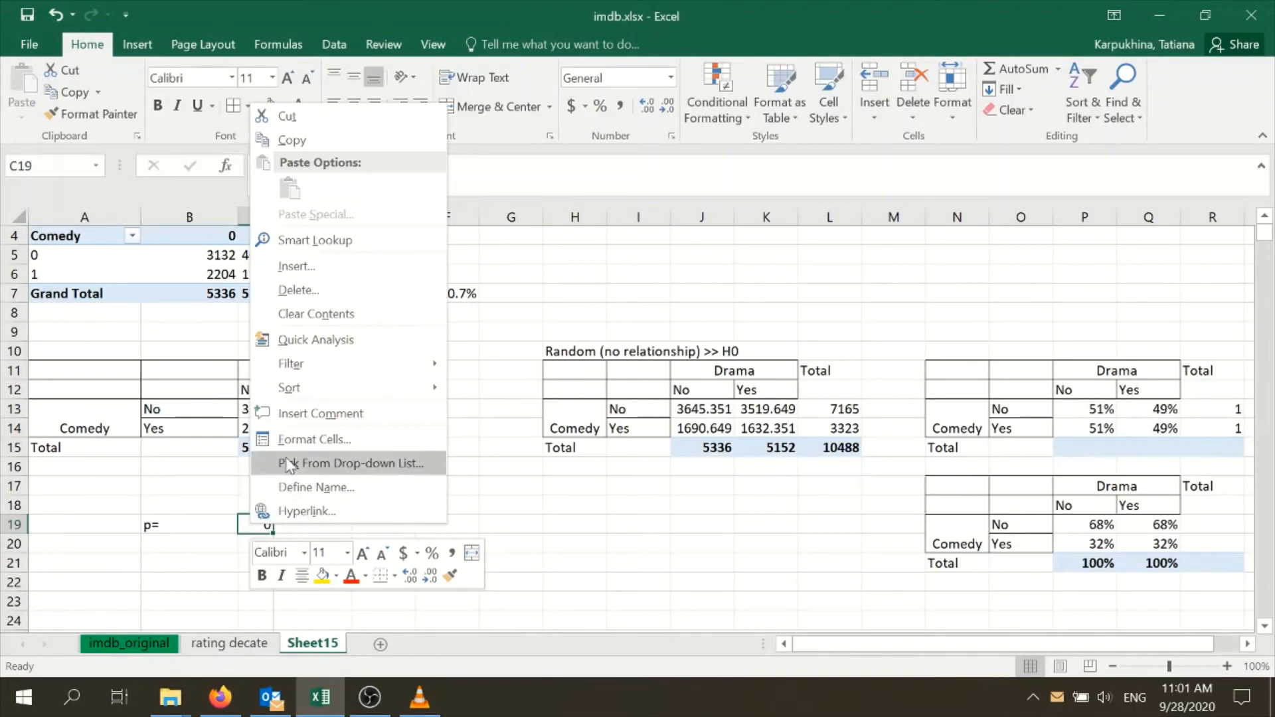
click(296, 440)
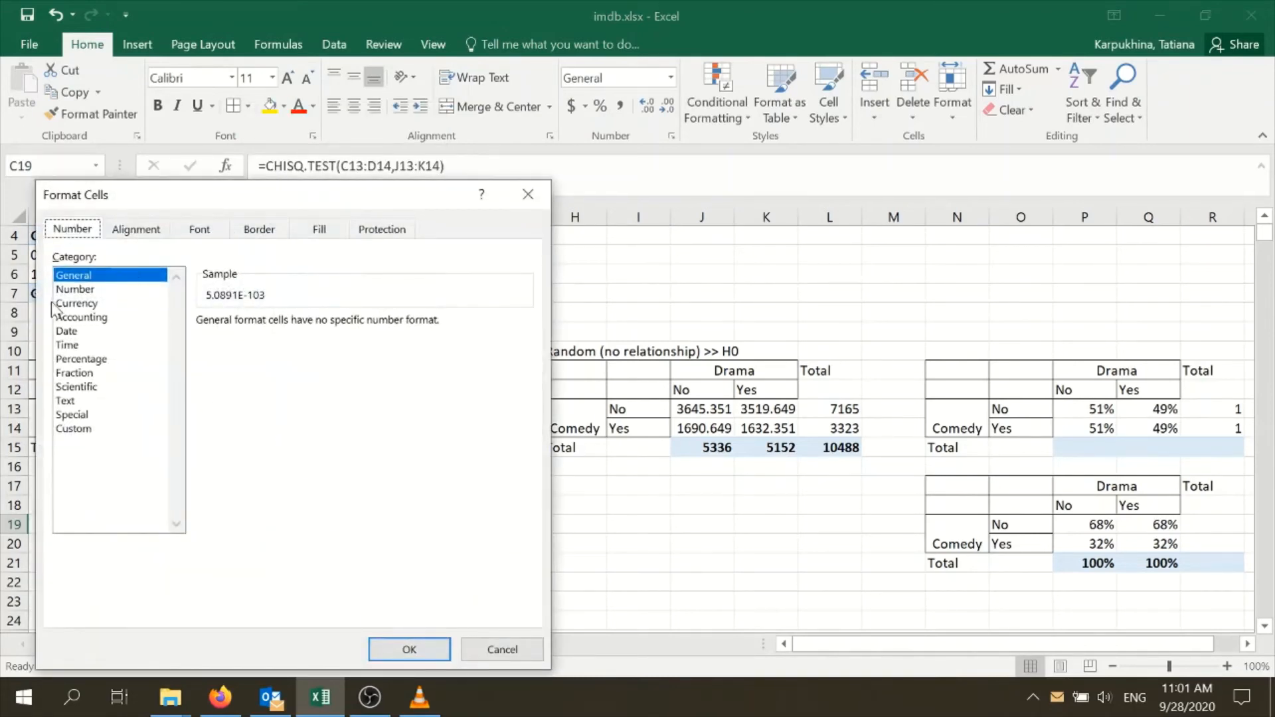
click(67, 289)
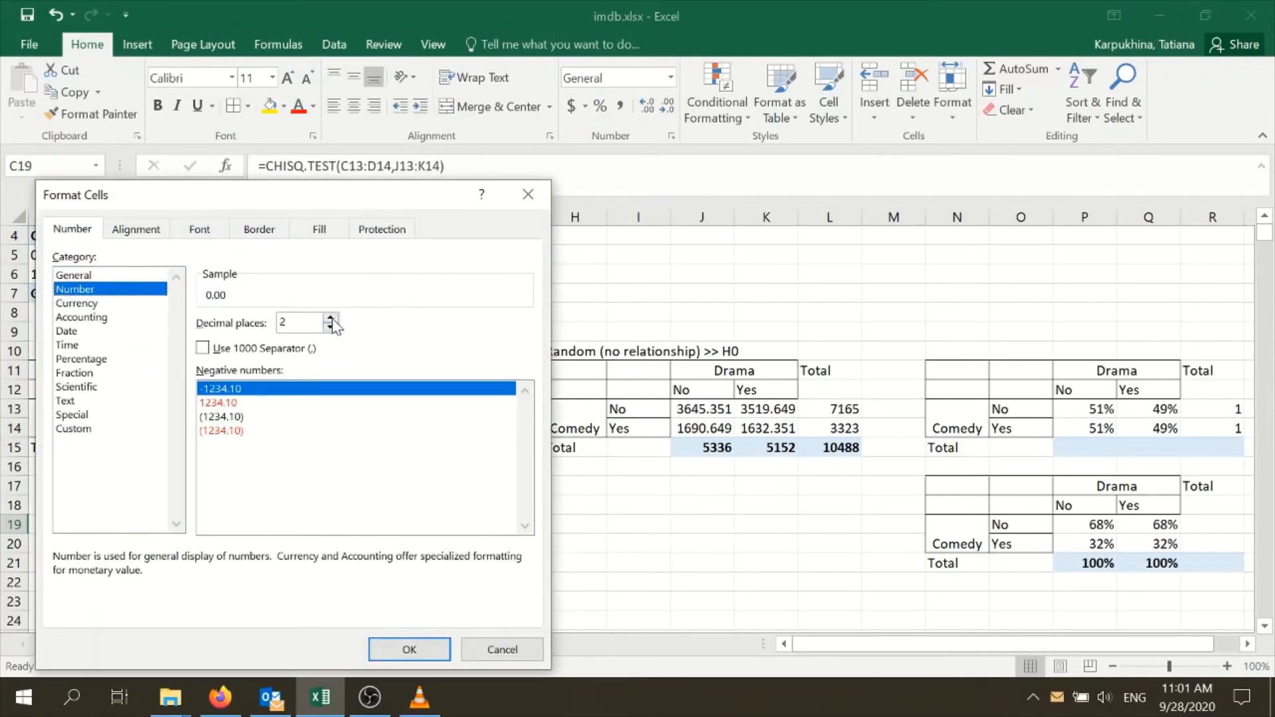
click(330, 318)
click(409, 649)
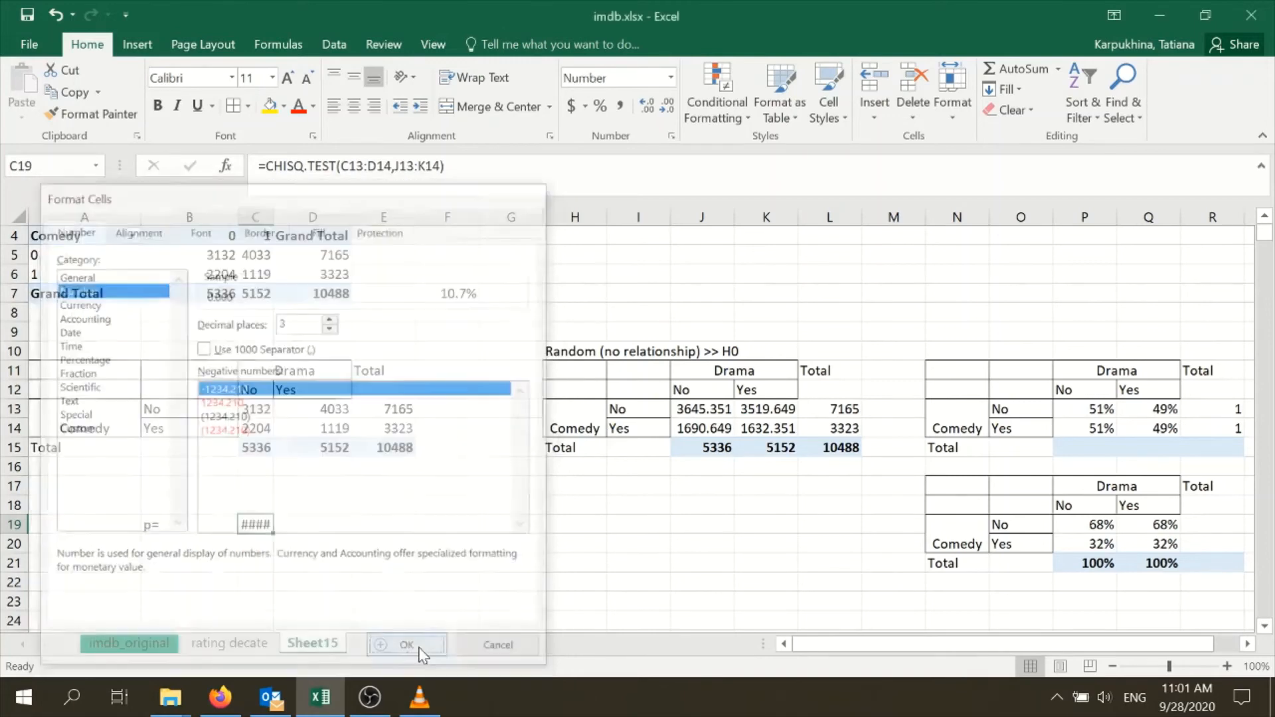
double_click(273, 217)
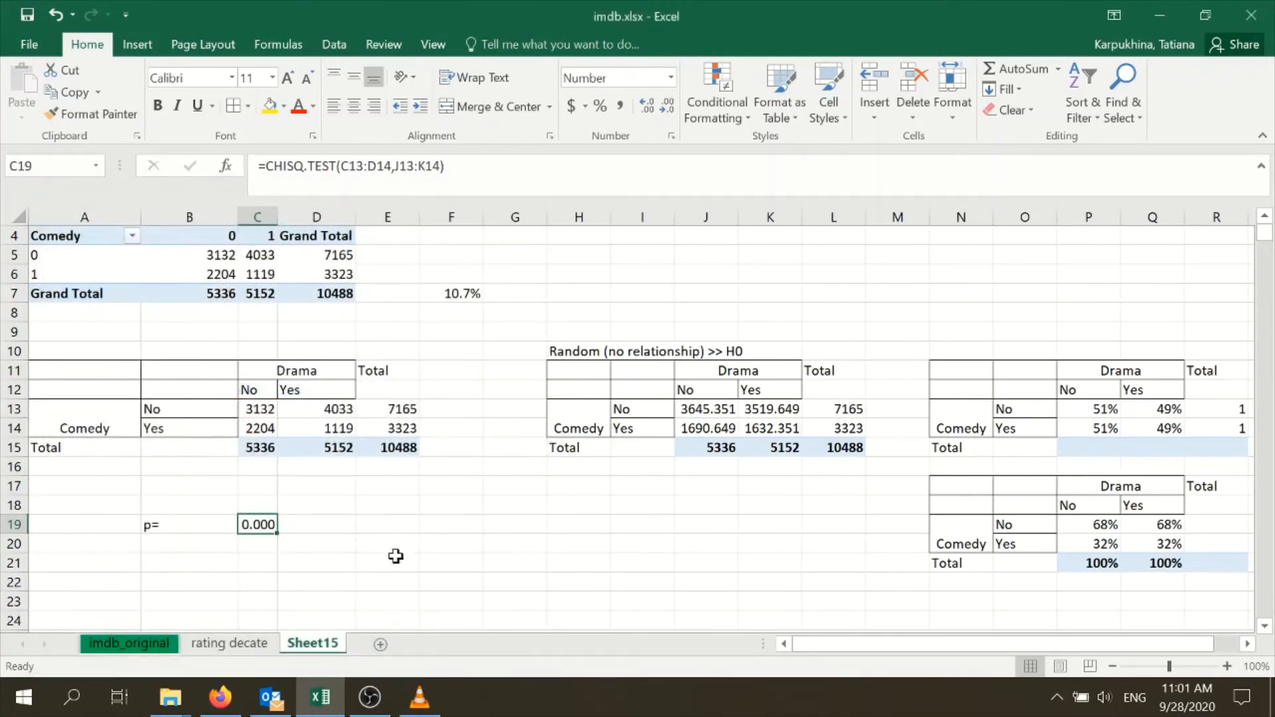
Enter the reporting form "p<.001" in B20 beneath the p-value label
drag(392, 550, 389, 526)
click(247, 525)
click(191, 543)
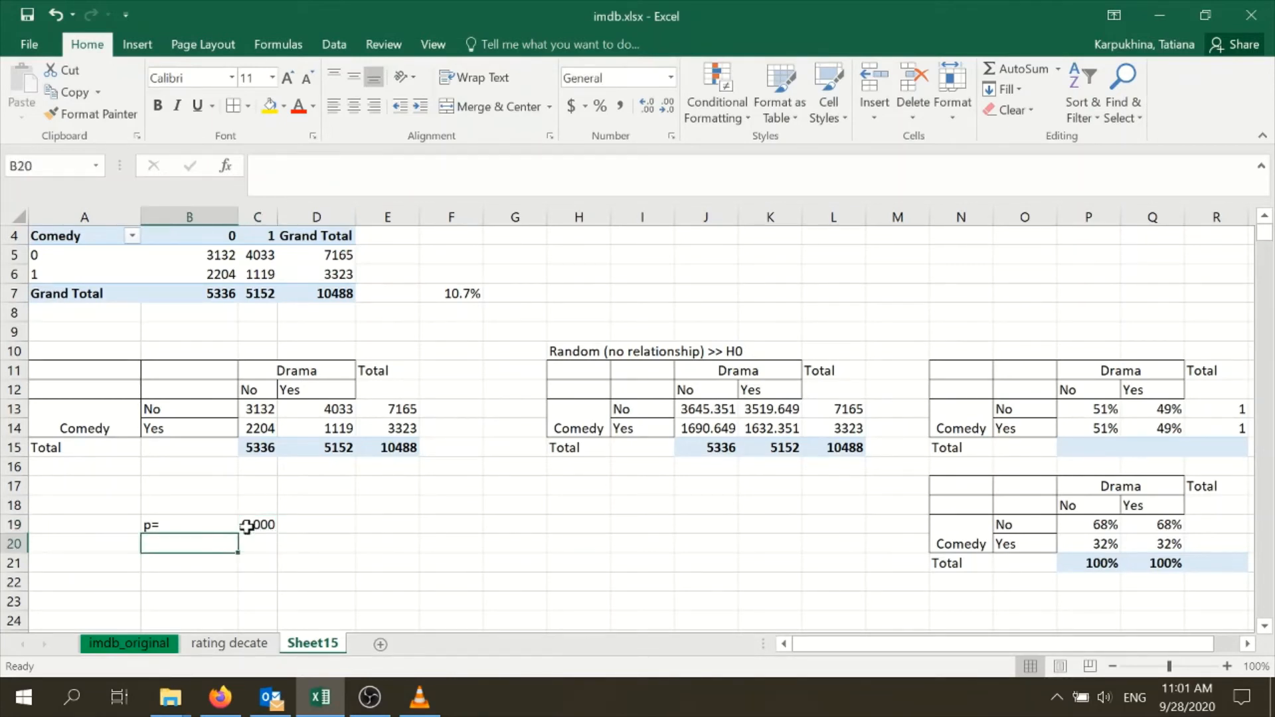
text(p<.001)
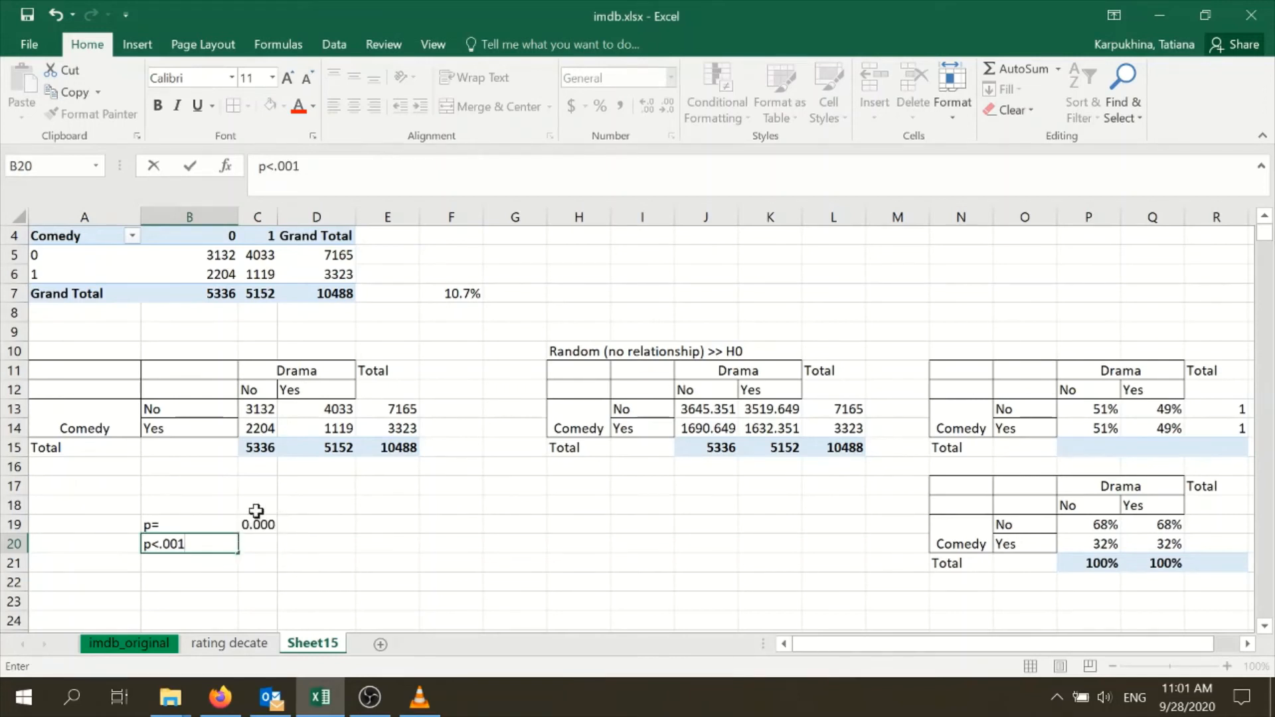
click(329, 562)
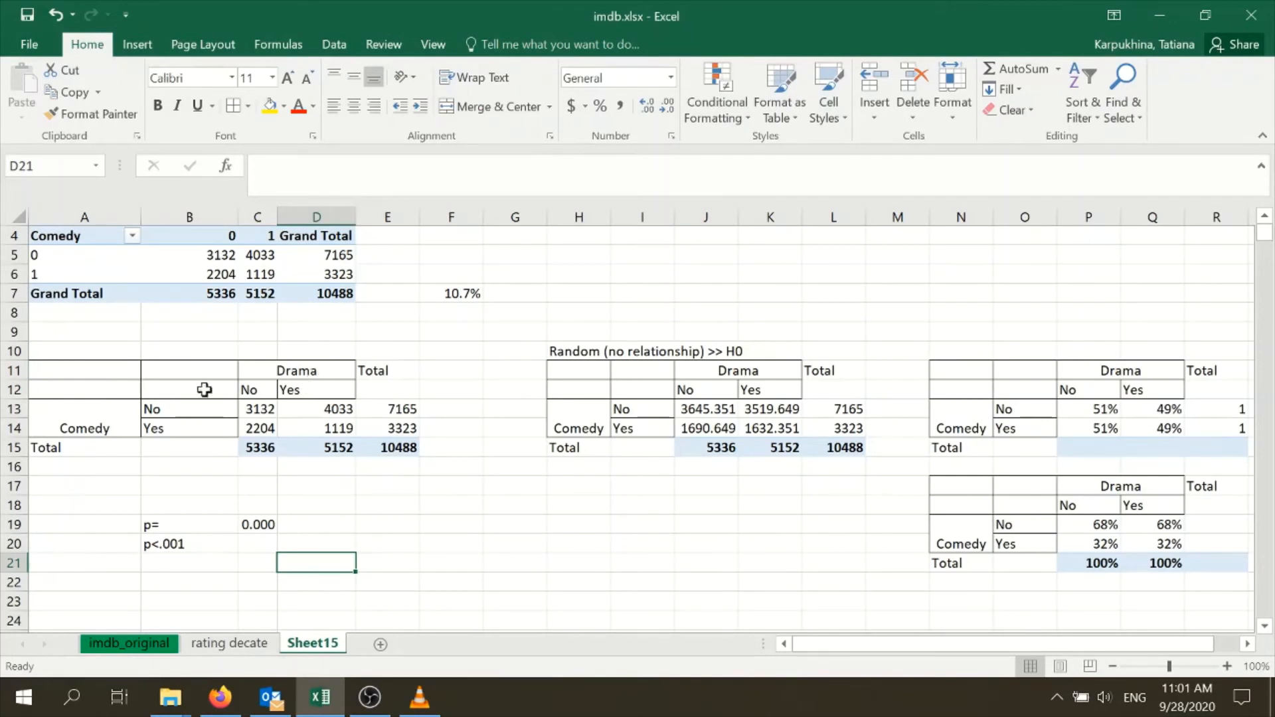
Compare the observed count of comedy-drama movies in D14 with the expected count in K14
click(319, 433)
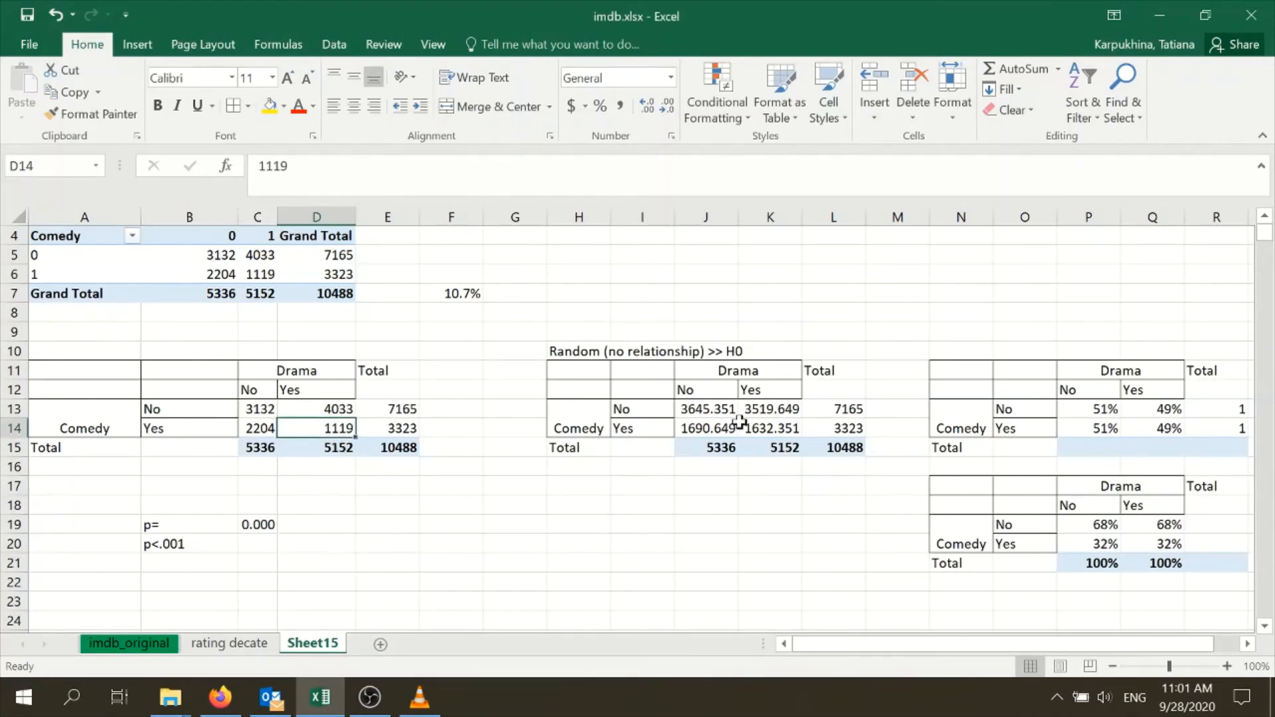
click(776, 429)
click(336, 429)
click(762, 434)
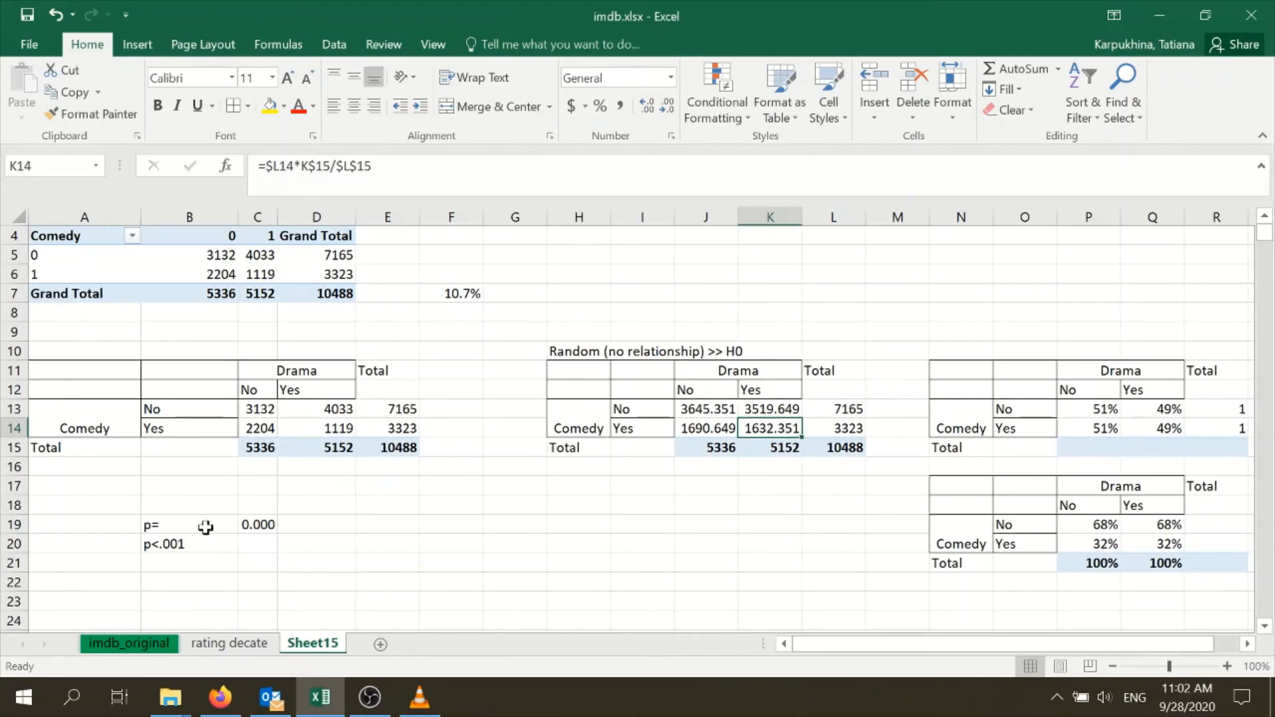
Show the pivot table's Count of Comedy values as % of Row Total
scroll(413, 524, up, 1)
scroll(439, 475, down, 1)
scroll(459, 462, up, 1)
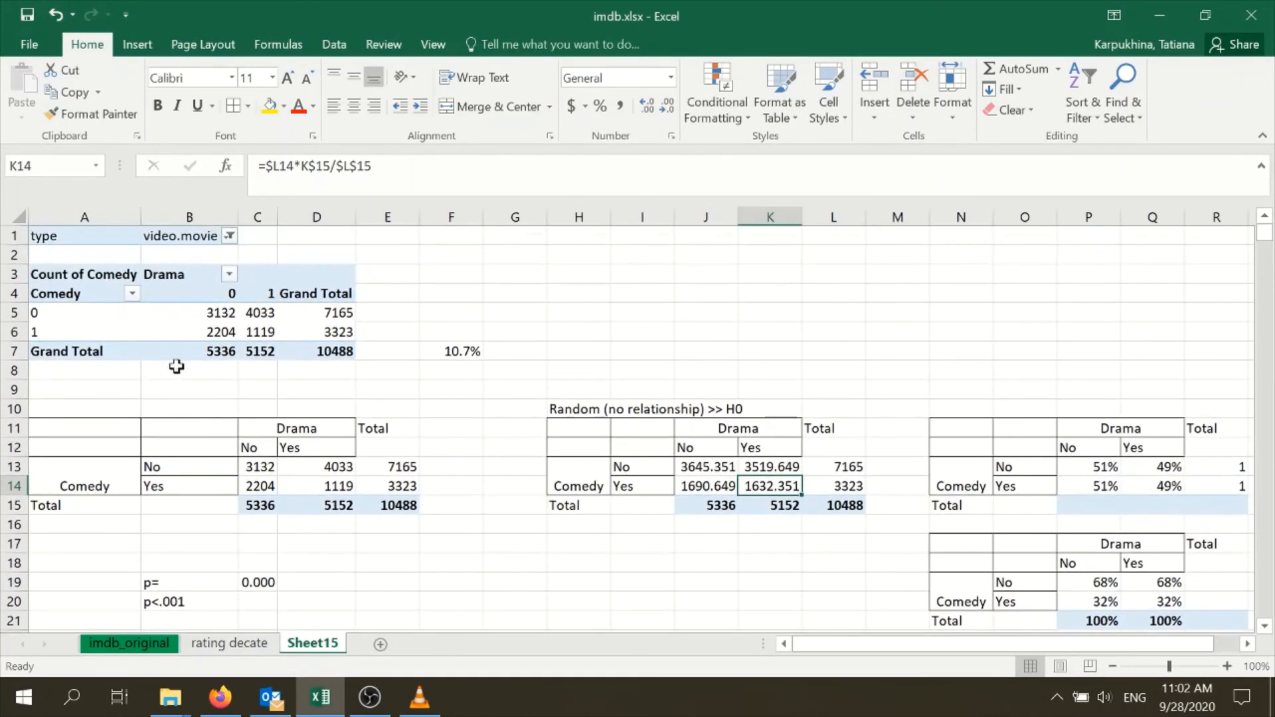
click(213, 321)
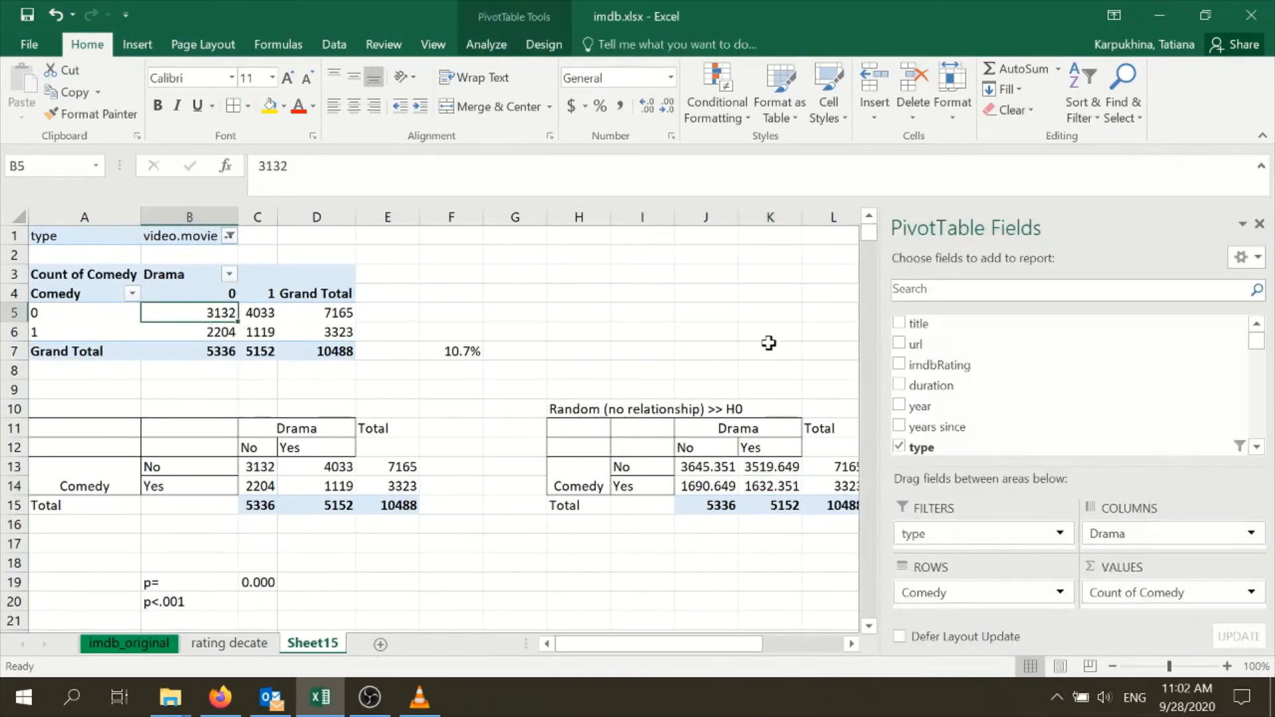
click(1254, 593)
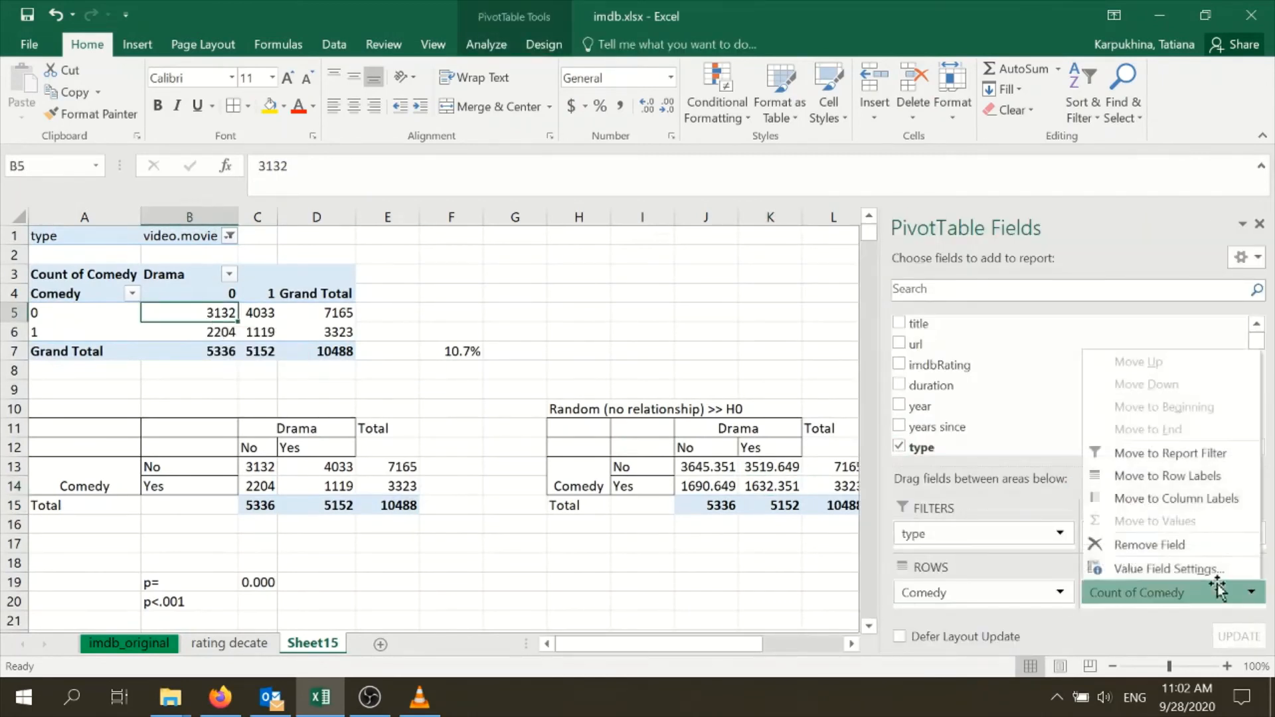
click(1201, 564)
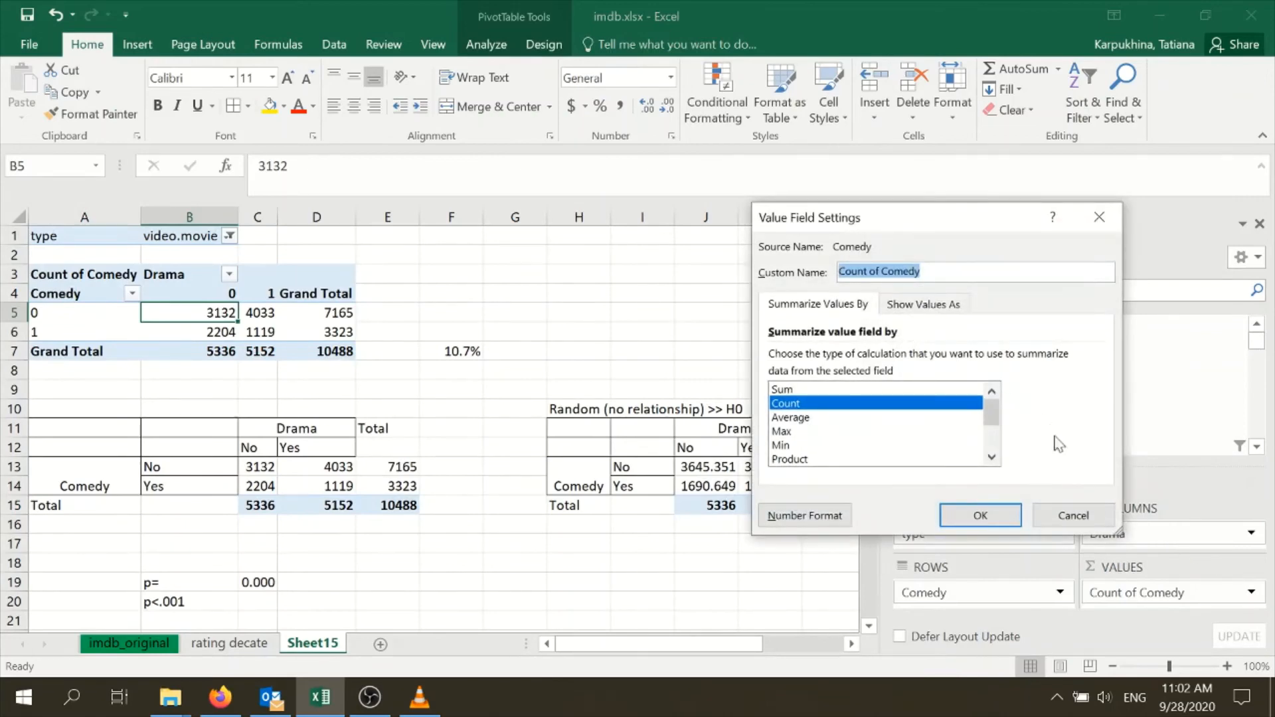
click(1076, 516)
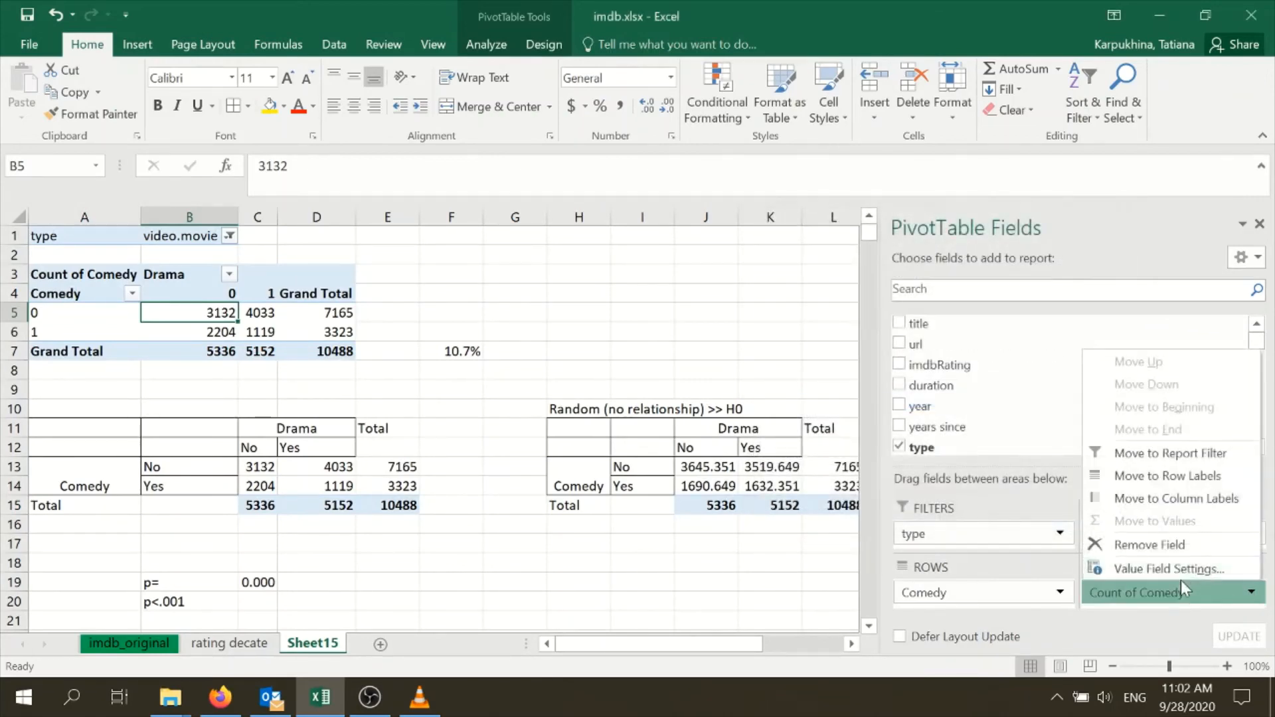
click(1169, 568)
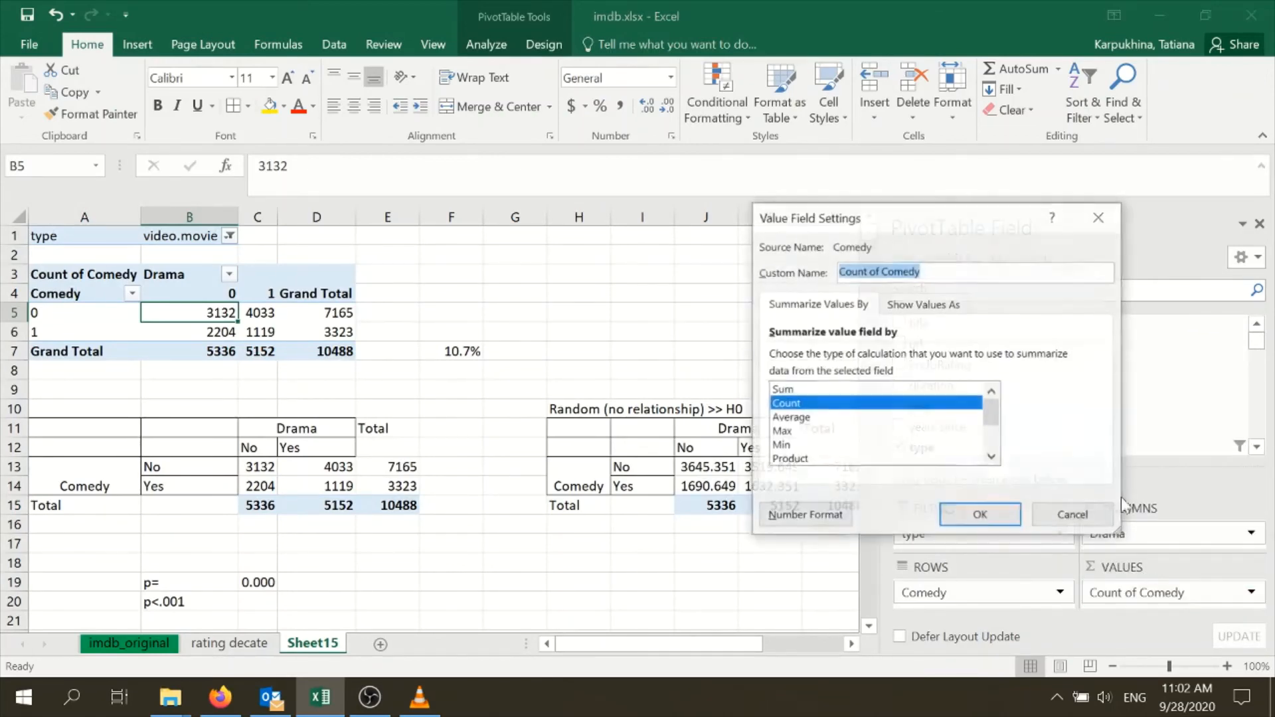
click(930, 306)
click(927, 358)
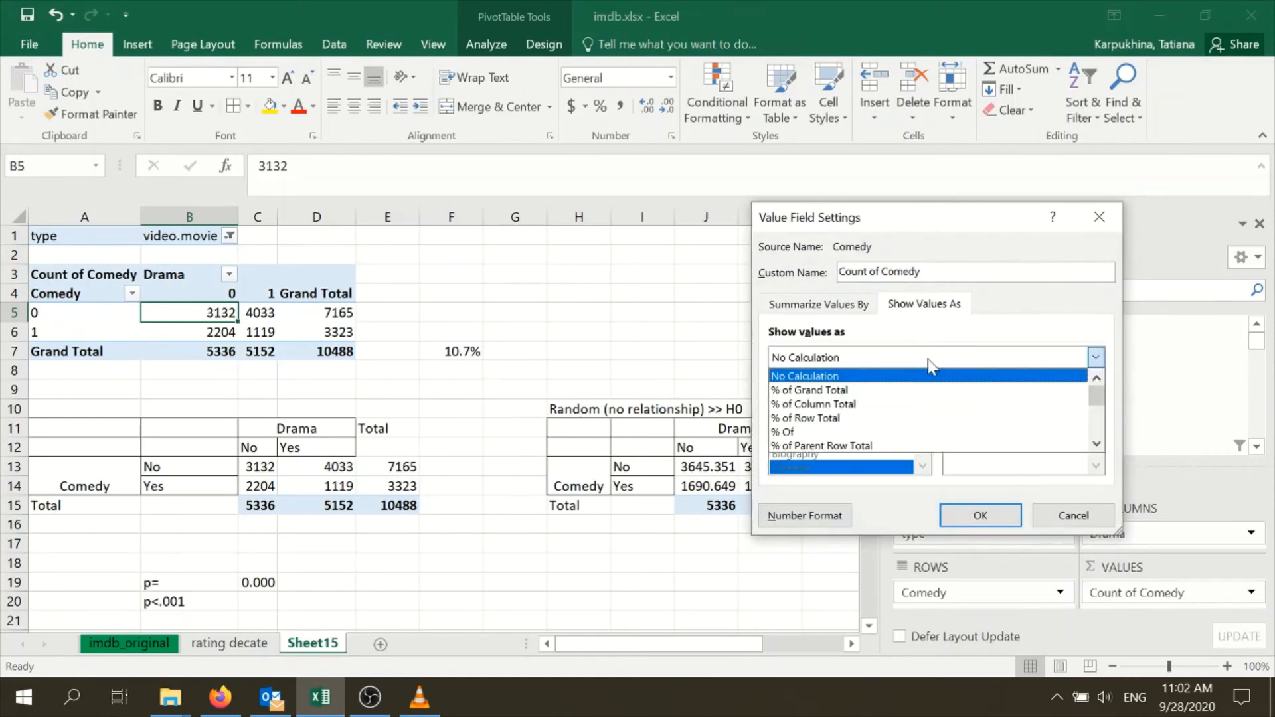
click(883, 418)
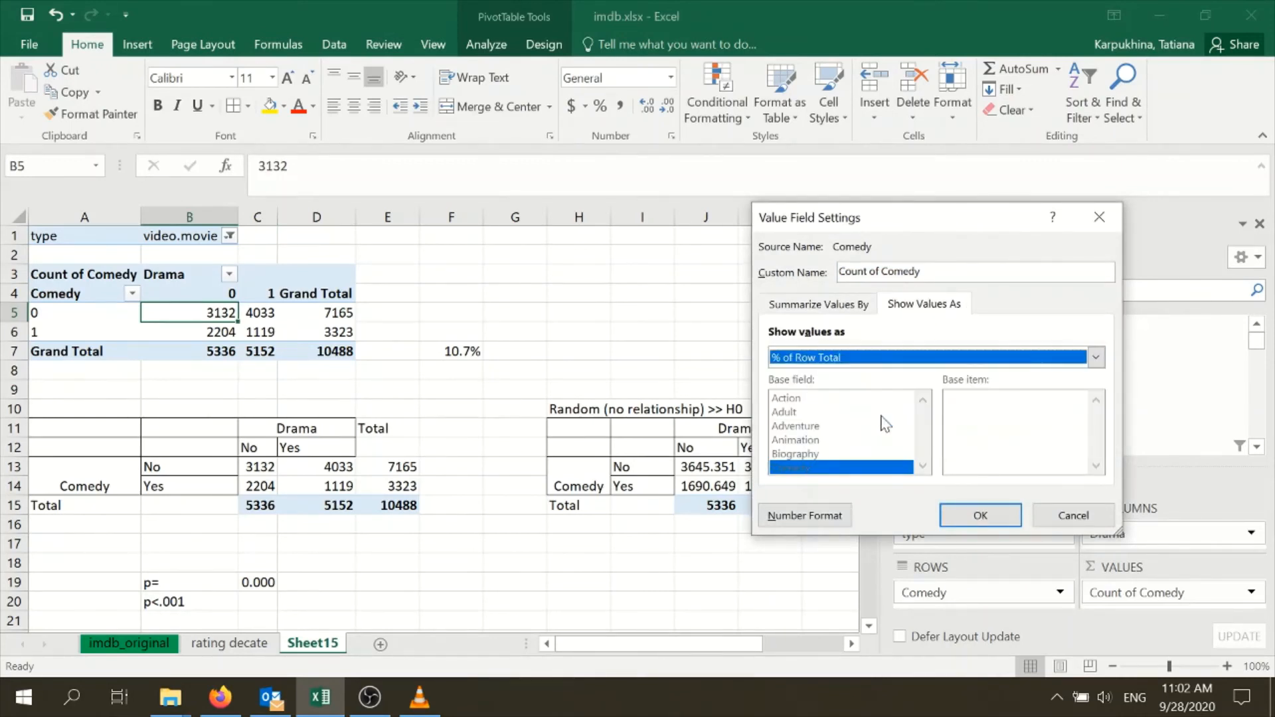
click(981, 516)
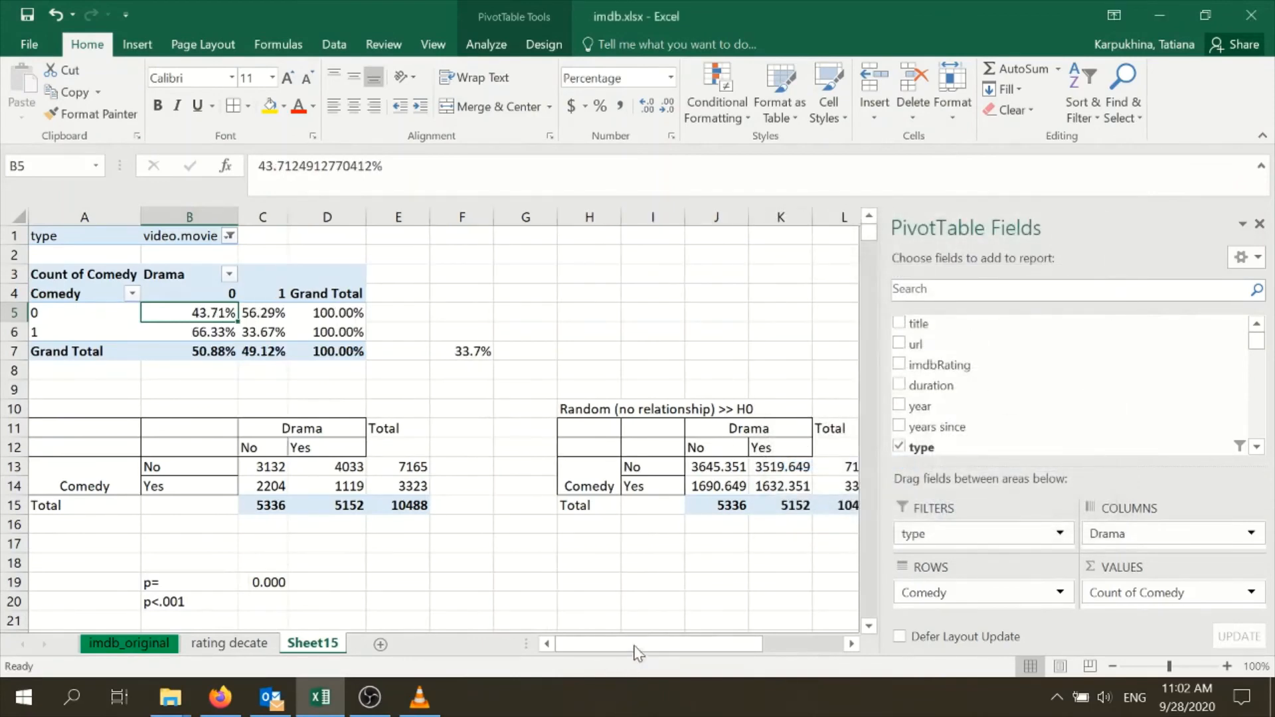
Compare the pivot table's observed row percentages with the expected row shares in N11:R14
drag(658, 645, 743, 648)
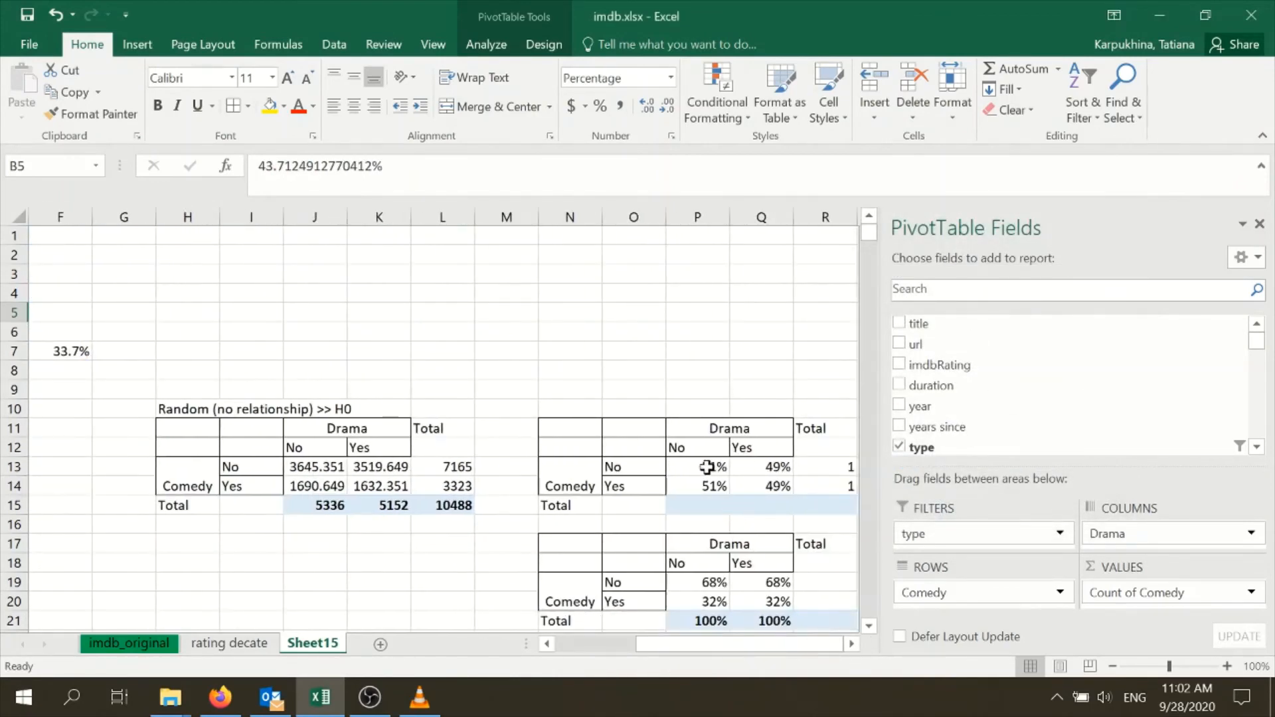
drag(708, 467, 777, 484)
drag(557, 432, 824, 485)
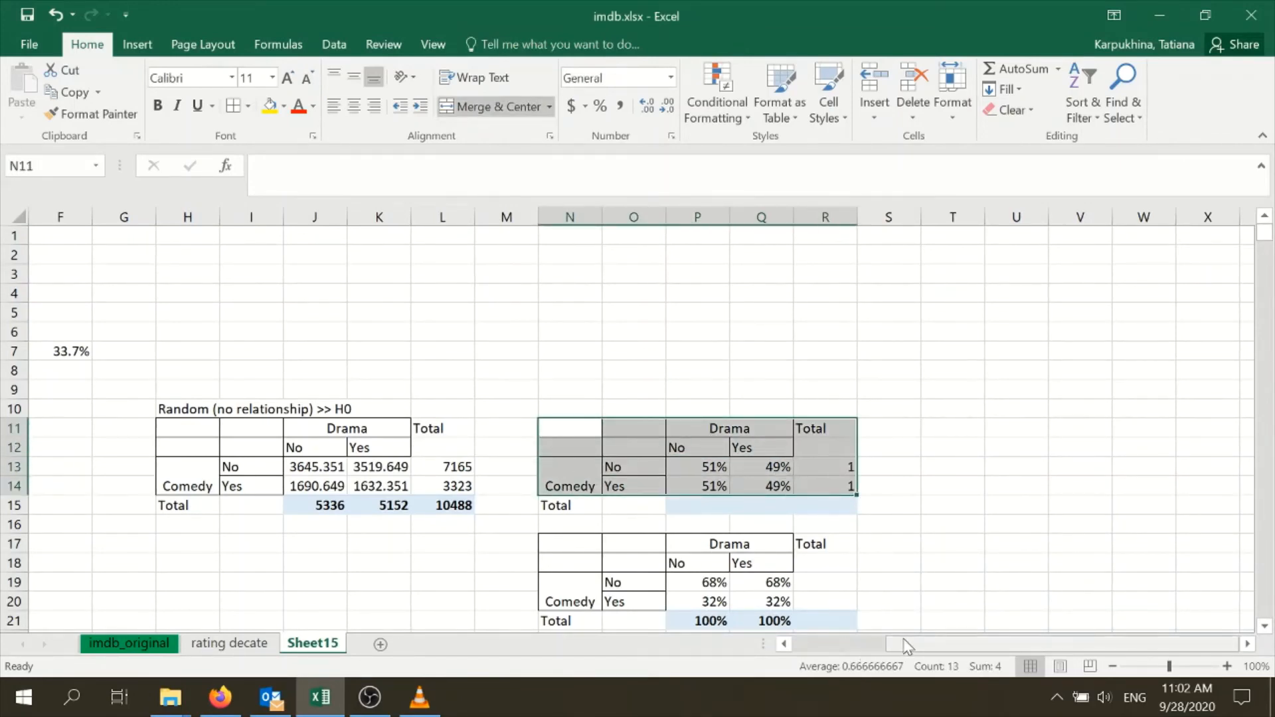
drag(894, 644, 780, 643)
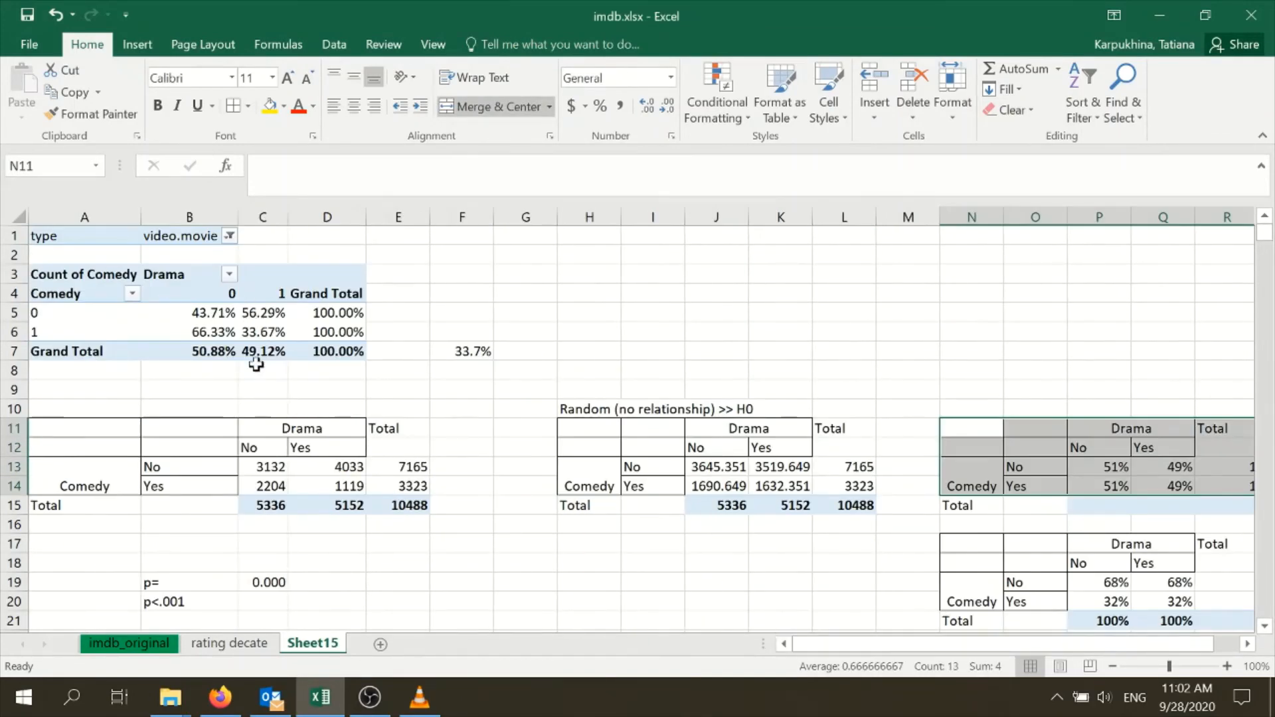
click(443, 393)
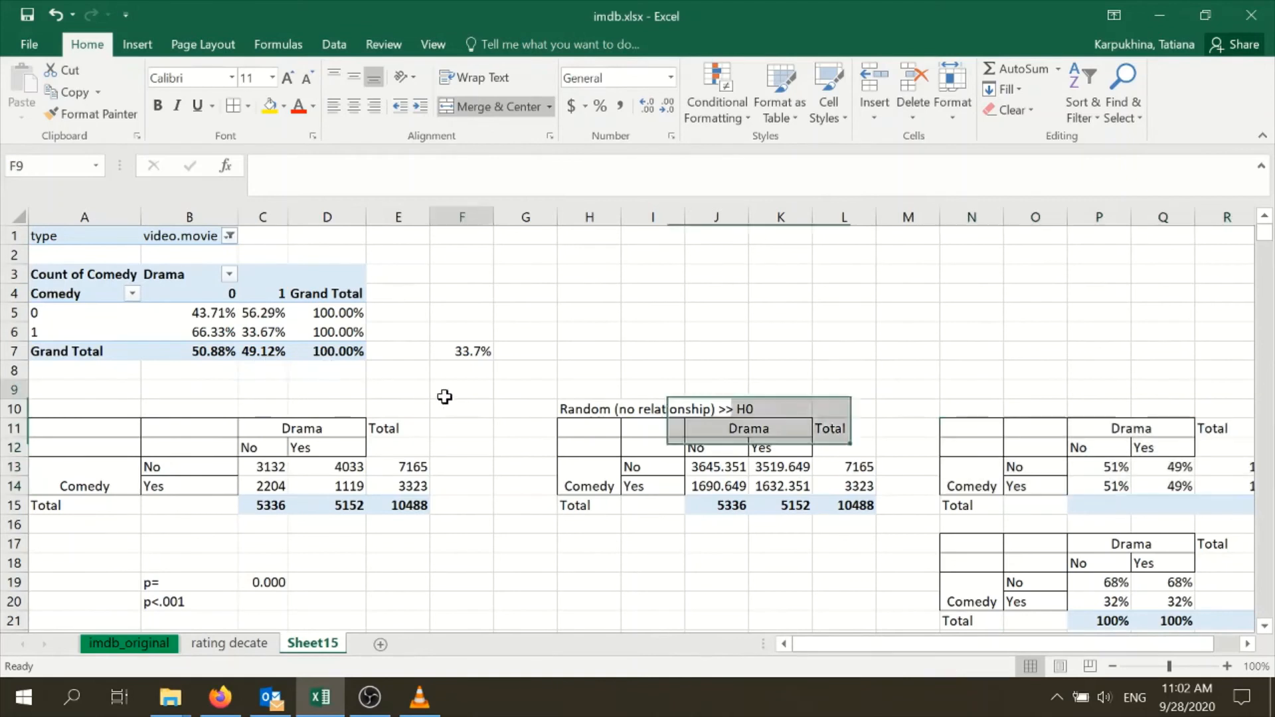
click(266, 332)
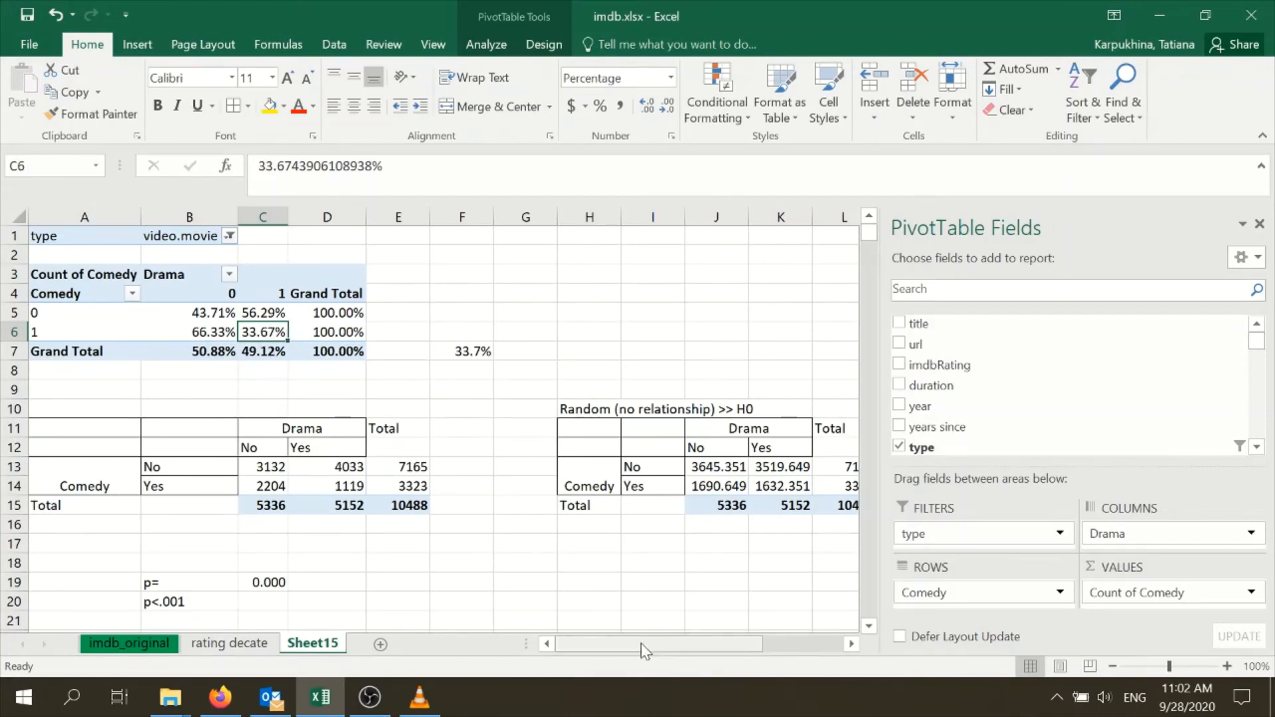
Compare the expected drama share of comedies in Q14 with the pivot table's observed share in C6, deselecting the pivot table
drag(640, 643, 744, 617)
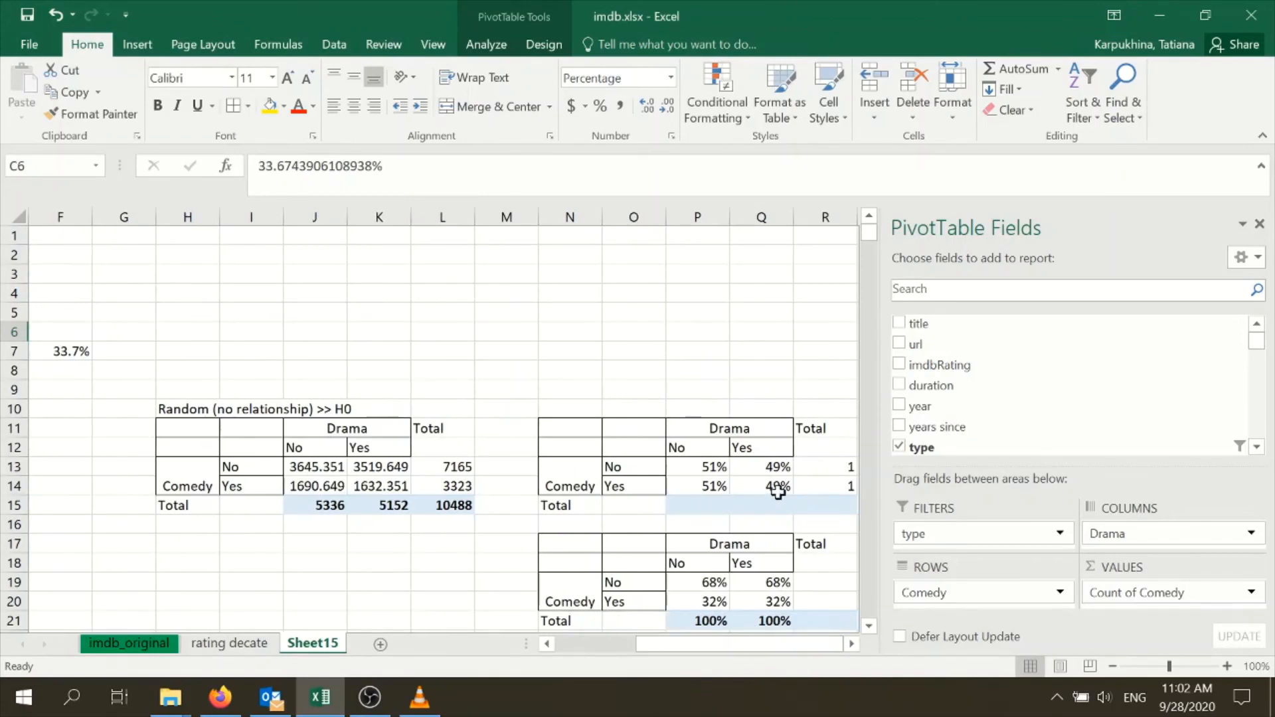
drag(756, 643, 544, 602)
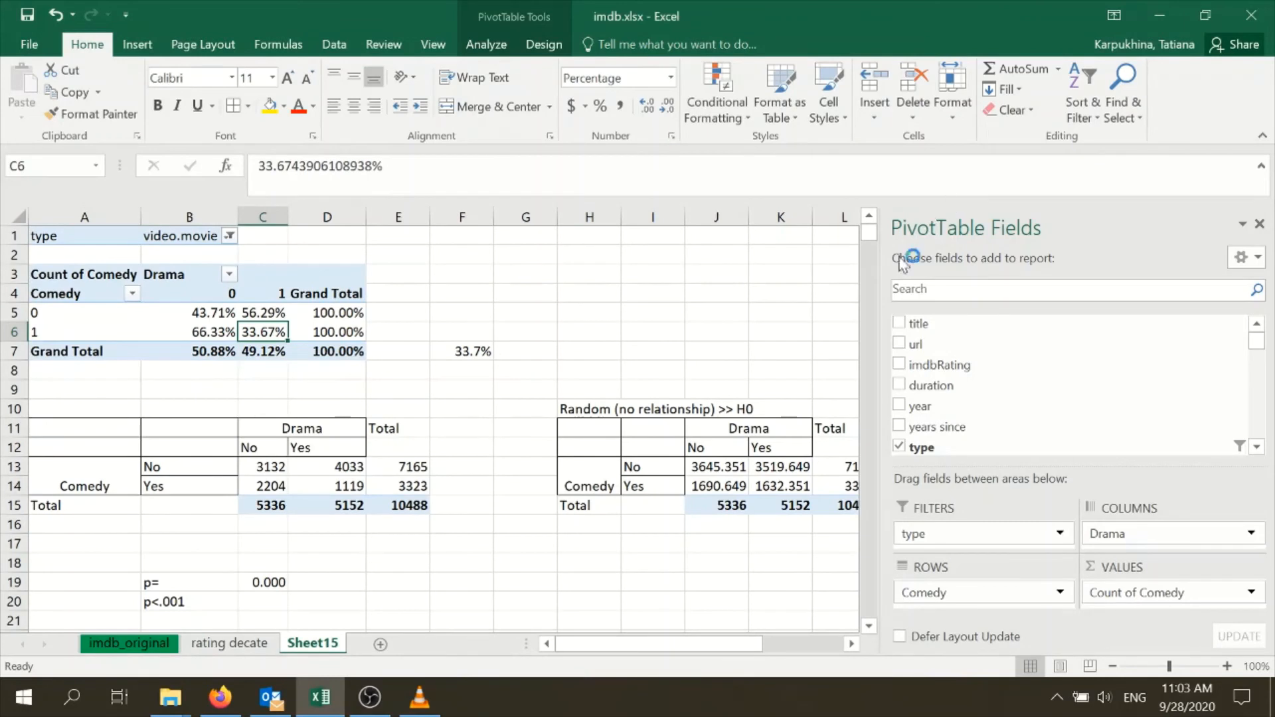
click(679, 281)
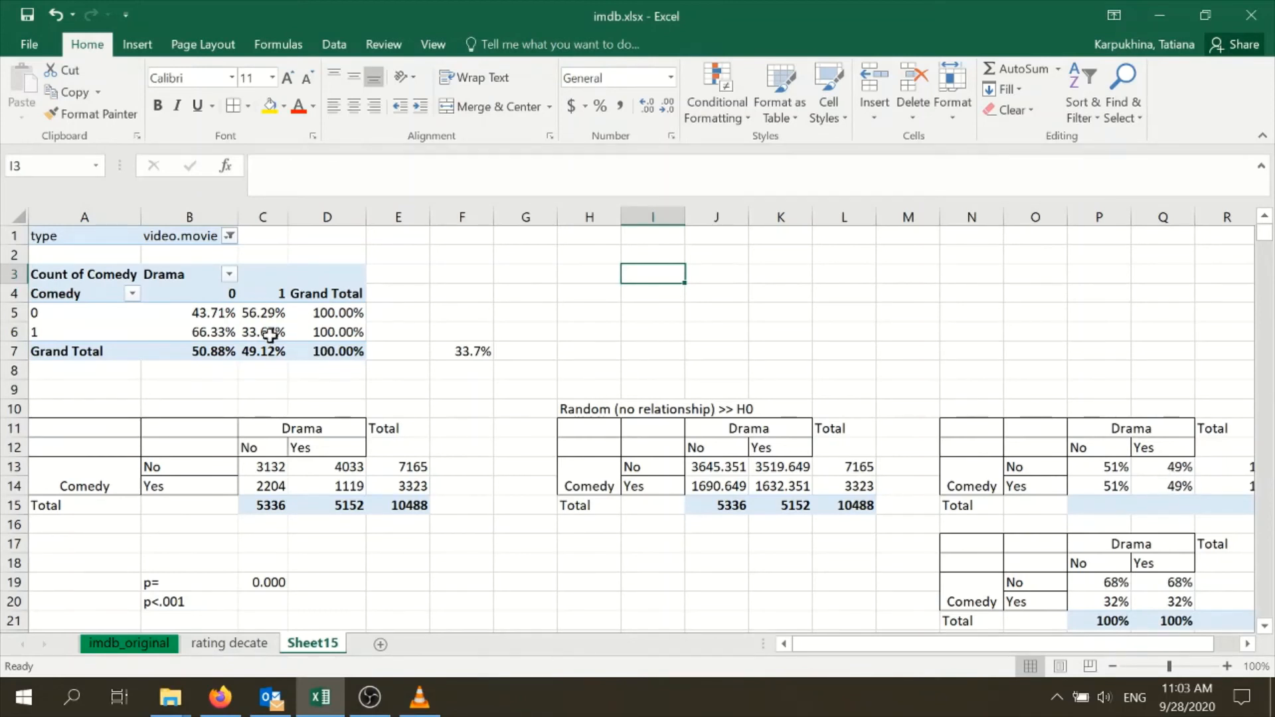
mouse_move(263, 330)
Review the Drama and Comedy No/Yes categories of the observed table and the CHISQ.TEST formula in C19
click(275, 433)
click(282, 448)
click(296, 451)
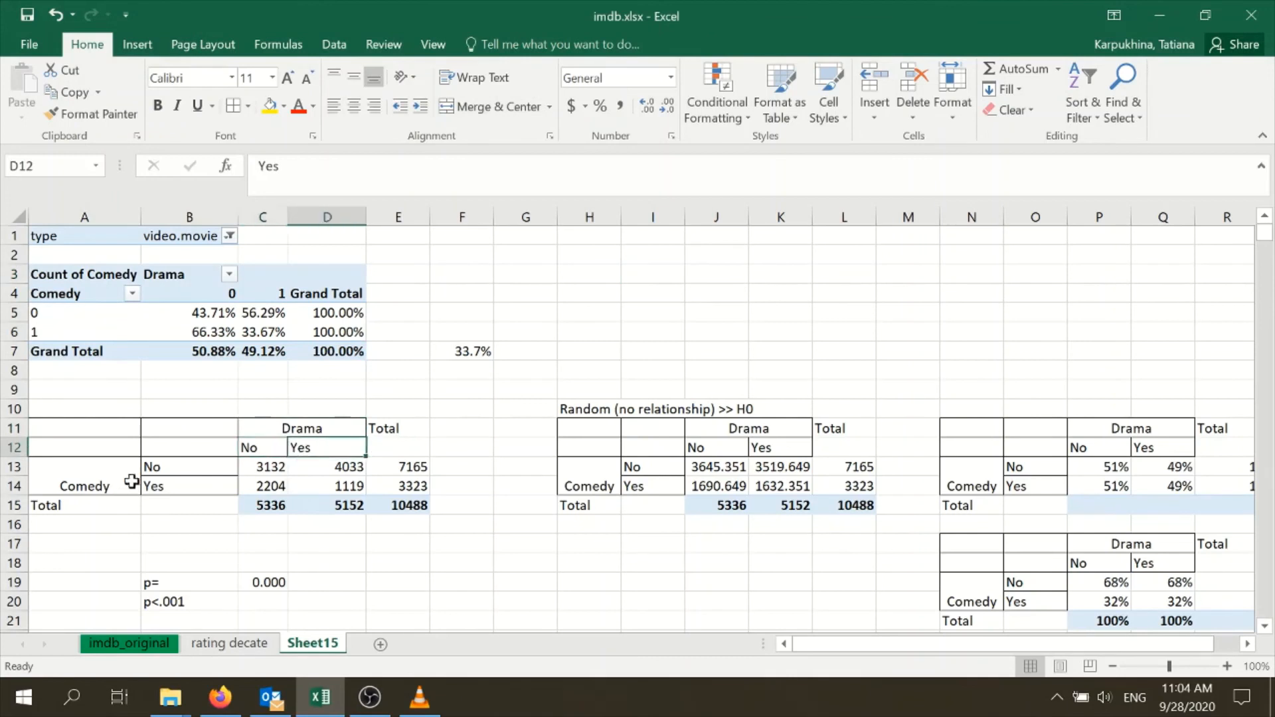
click(116, 482)
click(160, 469)
click(167, 489)
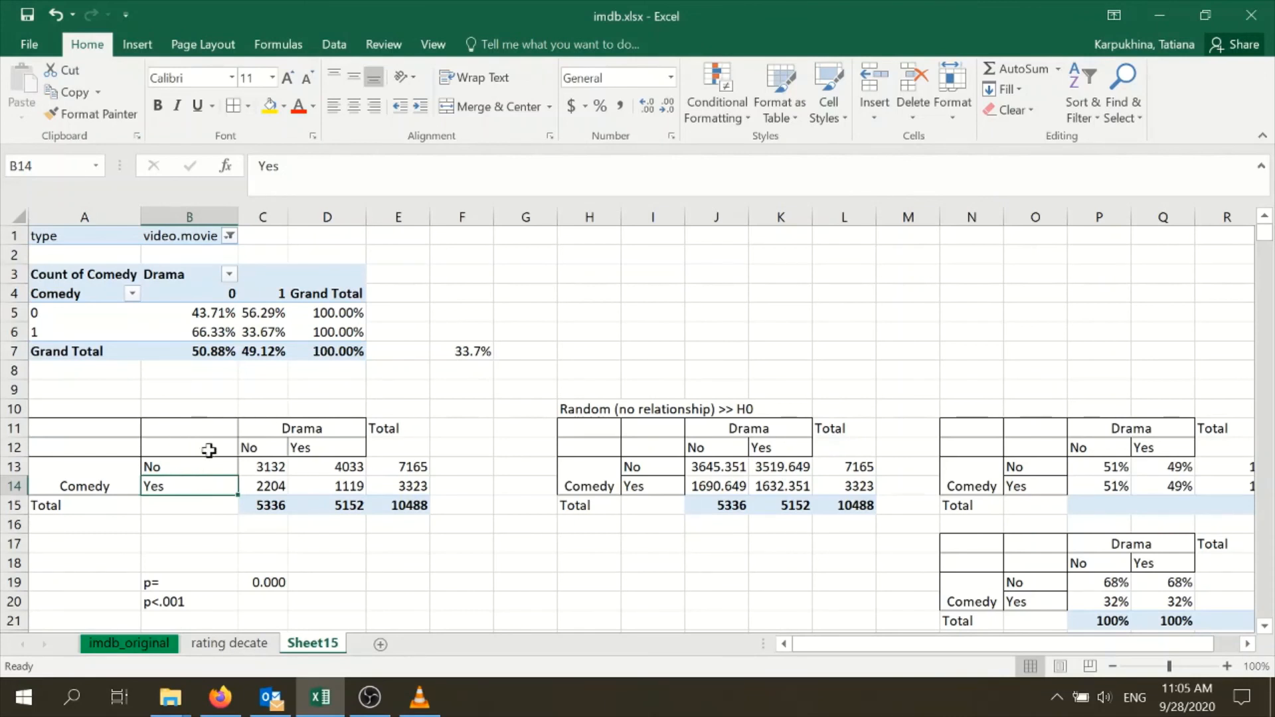
click(267, 582)
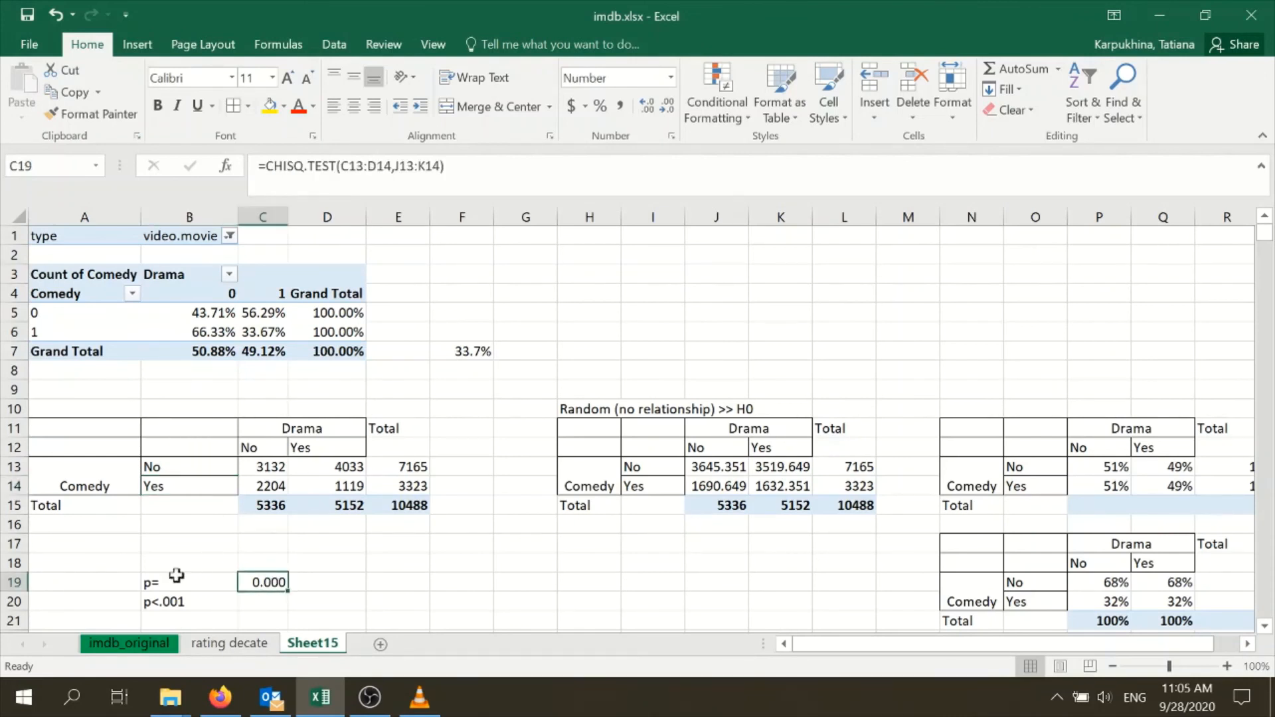